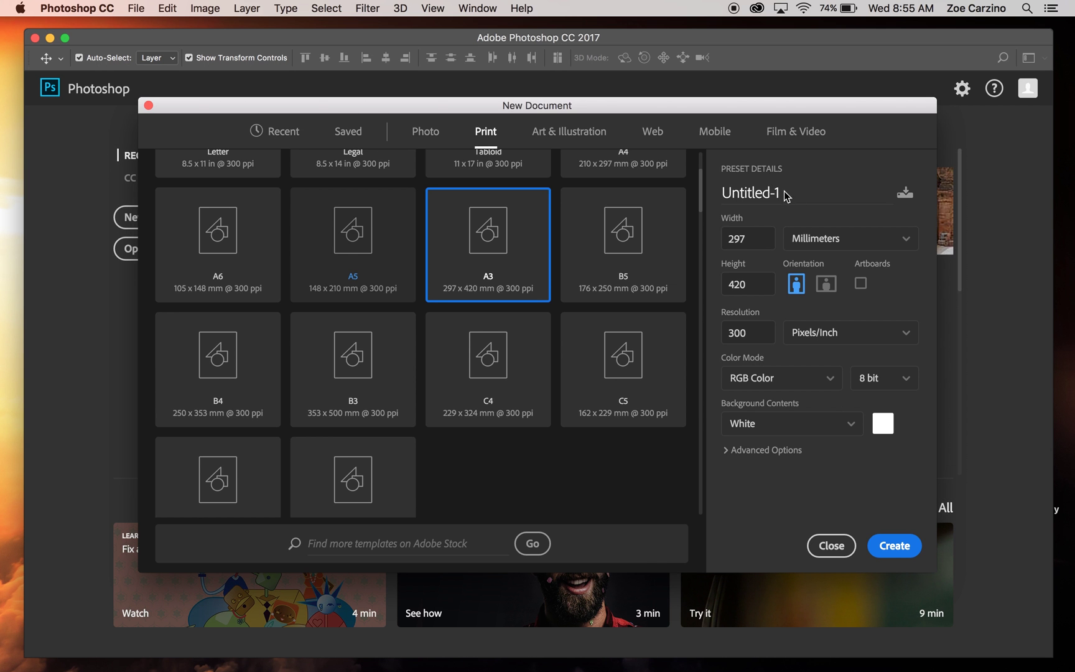
# Step: Name the new A3 print document "Movie Trailer 1" and create it at 297 x 420 mm, 300 pixels/inch
pyautogui.tripleClick(770, 193)
pyautogui.write('Movie Trailer 1')
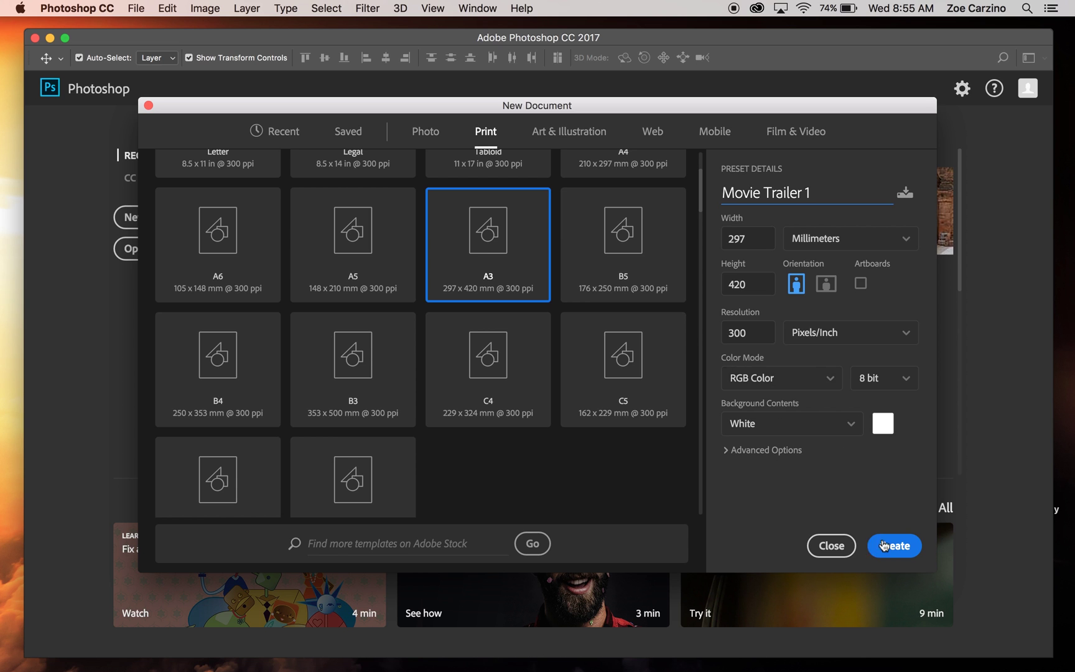
pyautogui.click(885, 546)
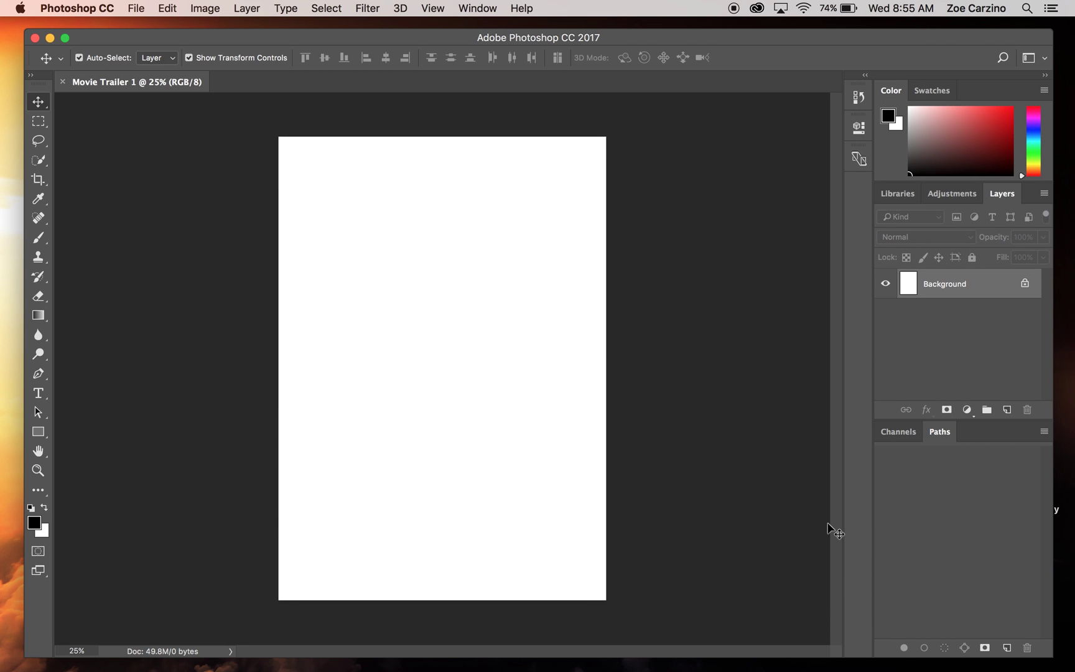
# Step: Switch to Finder, locate Background 1.jpg in the Movie Poster folder, and place it into the Photoshop document
pyautogui.click(56, 653)
pyautogui.click(289, 247)
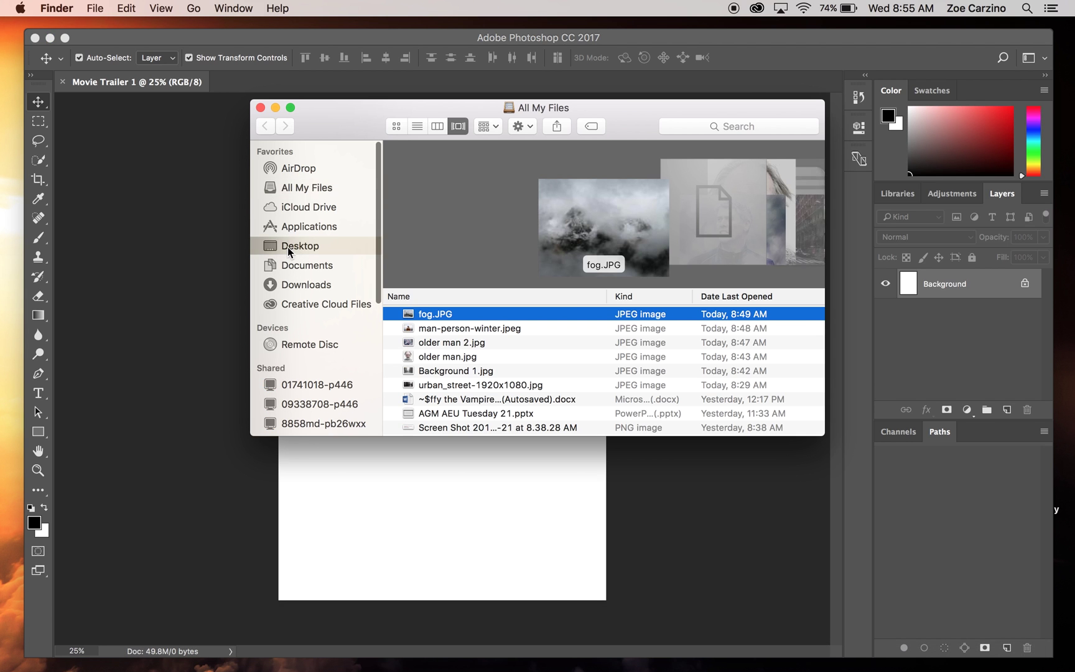
pyautogui.doubleClick(455, 176)
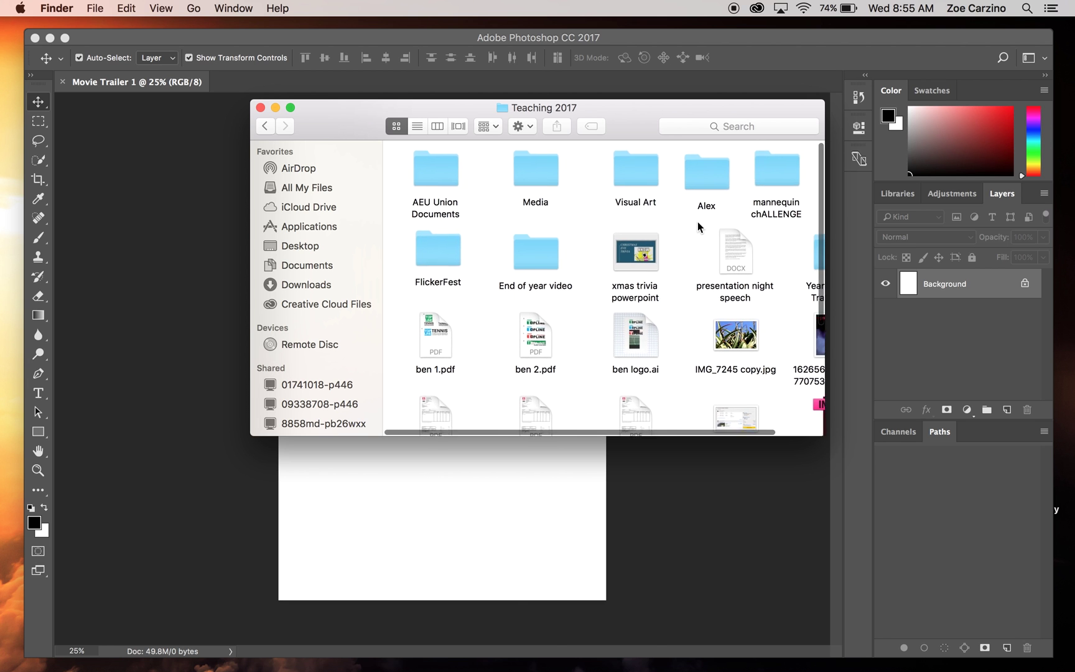
pyautogui.scroll(-5, 697, 221)
pyautogui.scroll(-2, 697, 221)
pyautogui.doubleClick(794, 310)
pyautogui.moveTo(653, 121); pyautogui.dragTo(921, 122)
pyautogui.moveTo(699, 176); pyautogui.dragTo(348, 339)
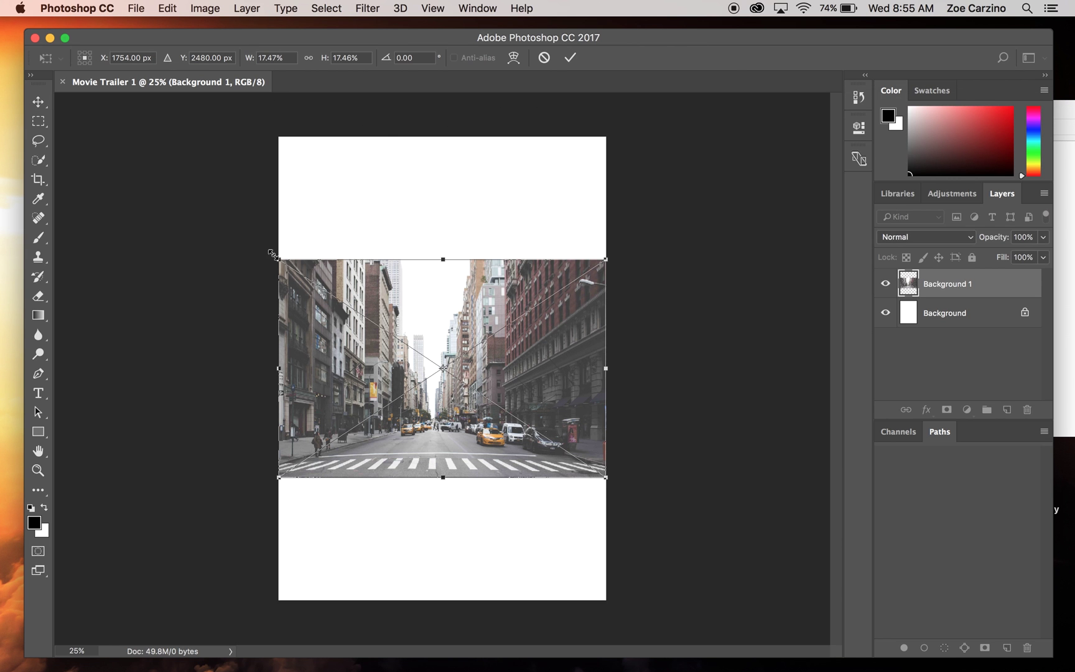
# Step: Scale the placed street photo proportionally to about 39.5% so it covers the whole page, and commit the transform
pyautogui.moveTo(279, 258); pyautogui.dragTo(211, 147)
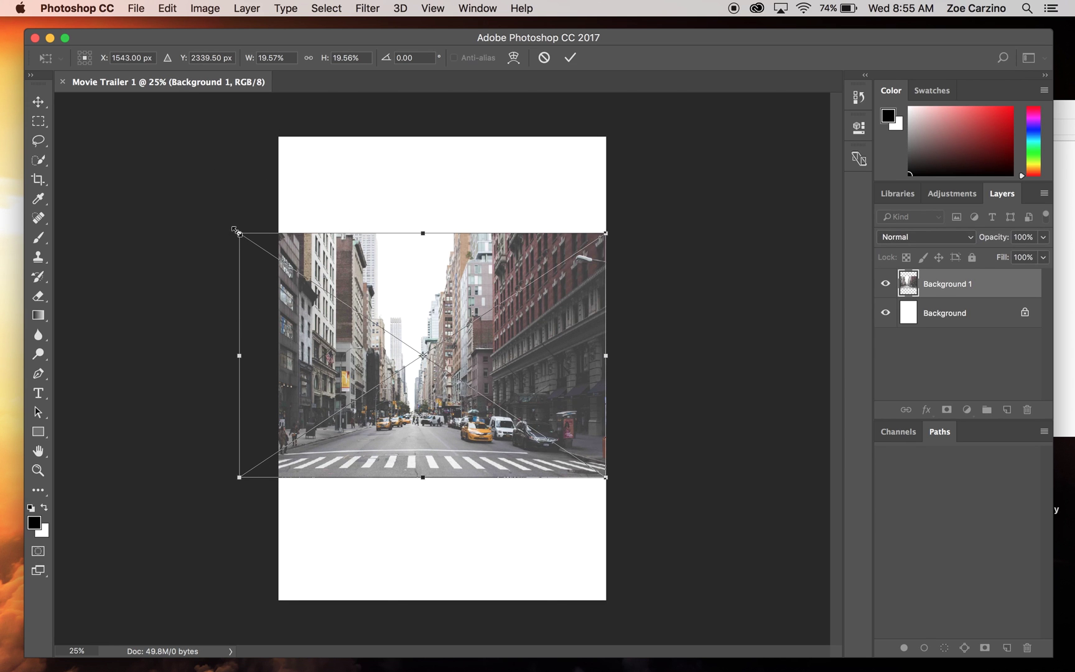
pyautogui.moveTo(237, 231); pyautogui.dragTo(67, 119)
pyautogui.moveTo(607, 478); pyautogui.dragTo(797, 643)
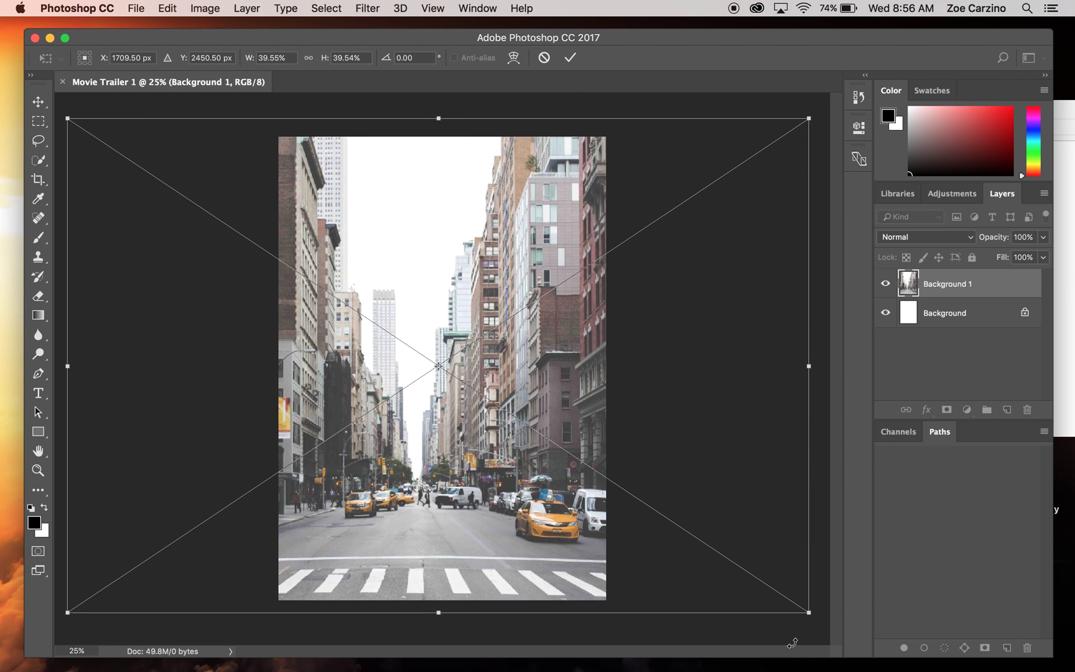
pyautogui.click(44, 102)
pyautogui.click(670, 244)
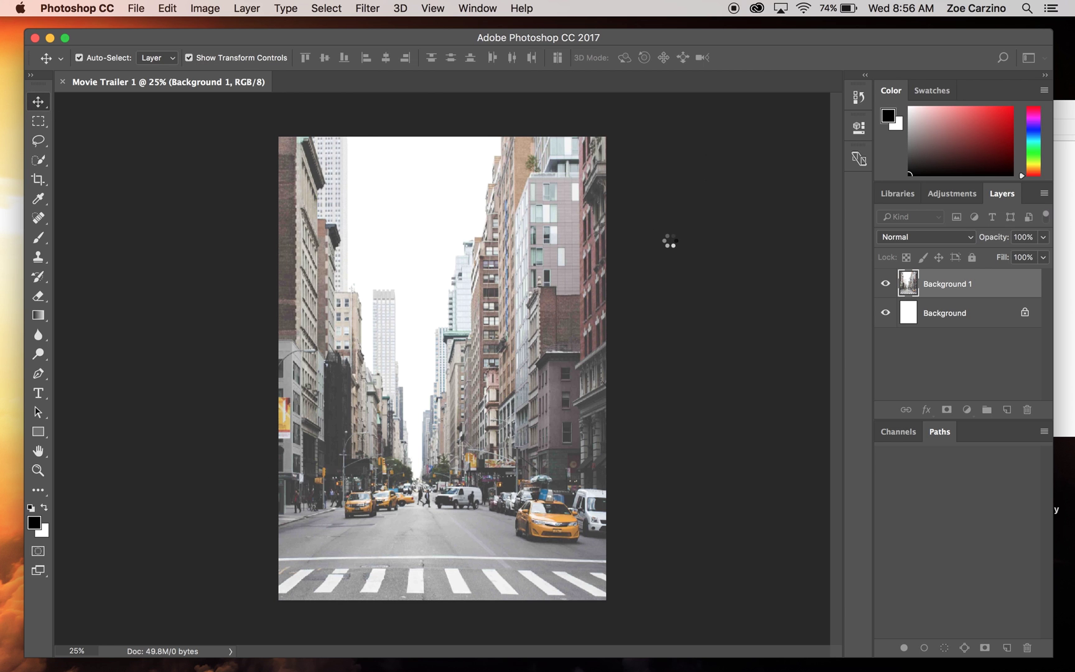
# Step: Shift the street photo slightly left and down on the page, and lock the Background 1 layer
pyautogui.moveTo(555, 263); pyautogui.dragTo(536, 283)
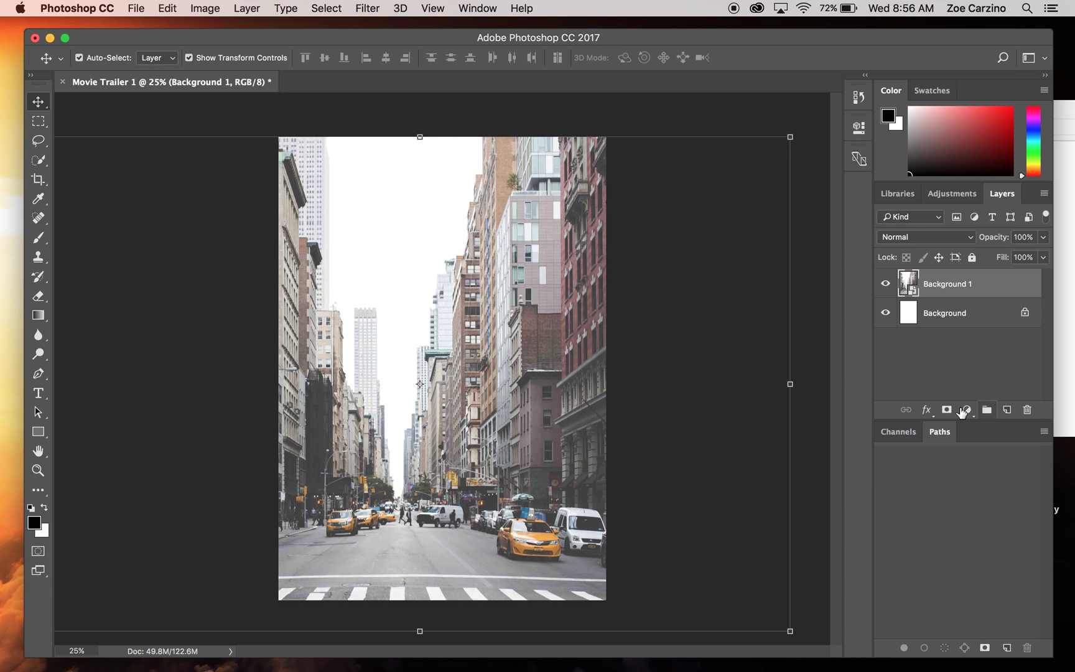
pyautogui.click(972, 257)
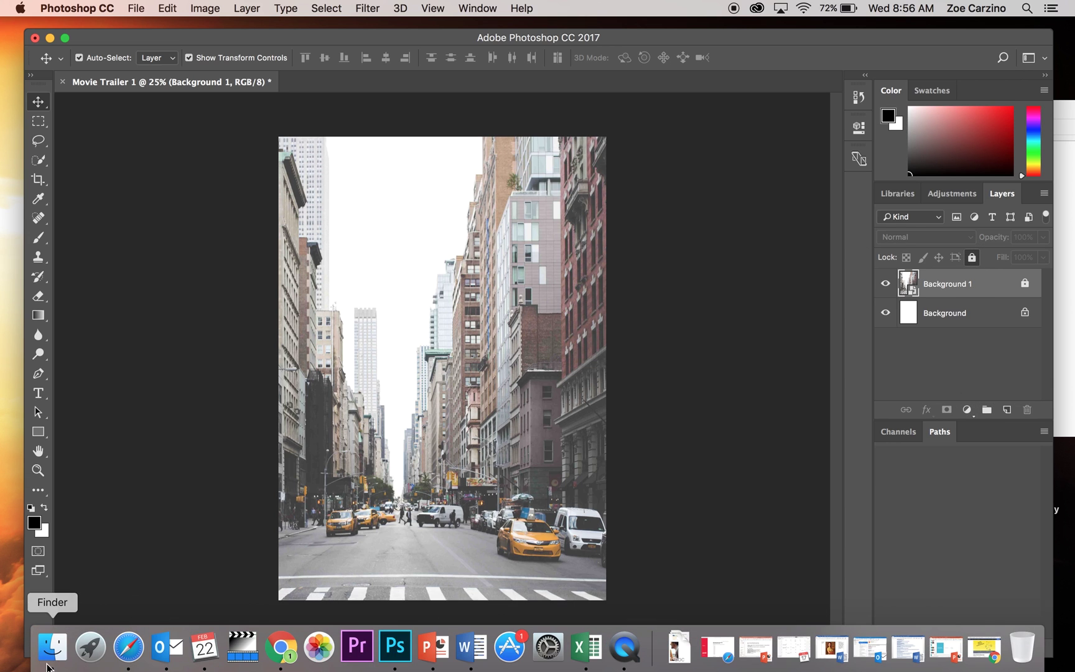
# Step: Place older man.jpg from Finder and move it to the page's lower left so only half of the face shows
pyautogui.click(53, 647)
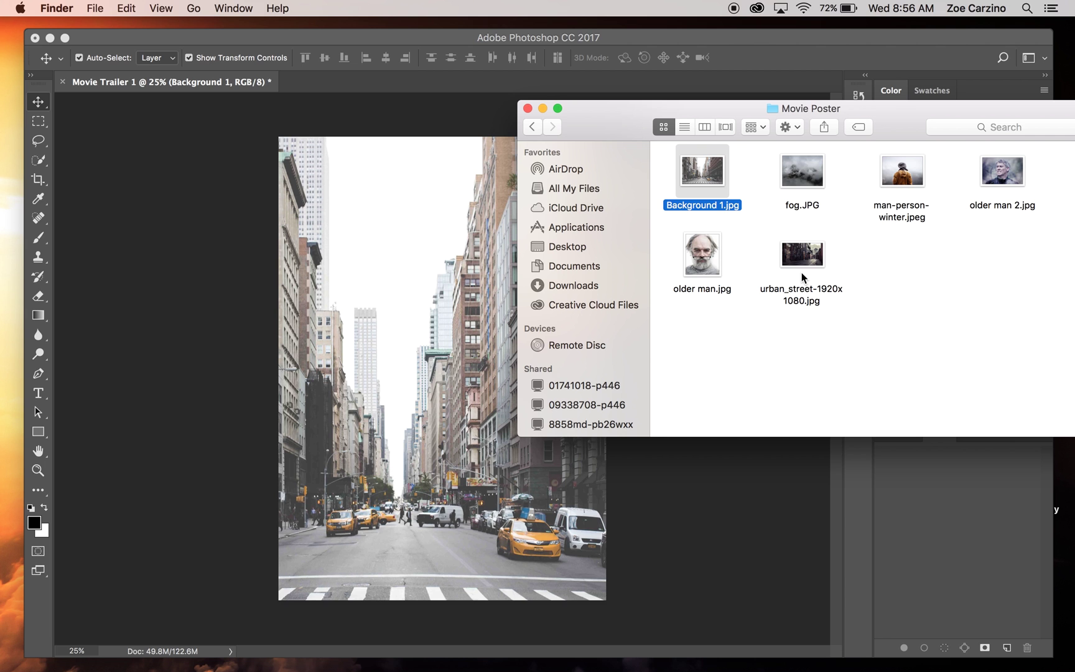
pyautogui.moveTo(719, 257); pyautogui.dragTo(392, 416)
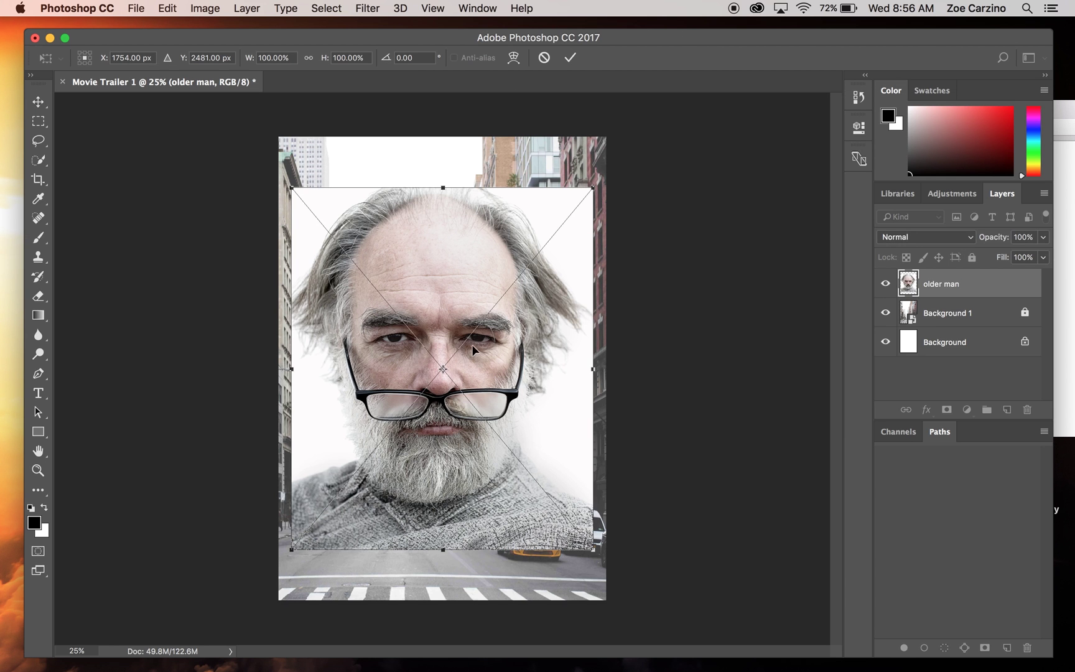
pyautogui.moveTo(474, 347); pyautogui.dragTo(461, 398)
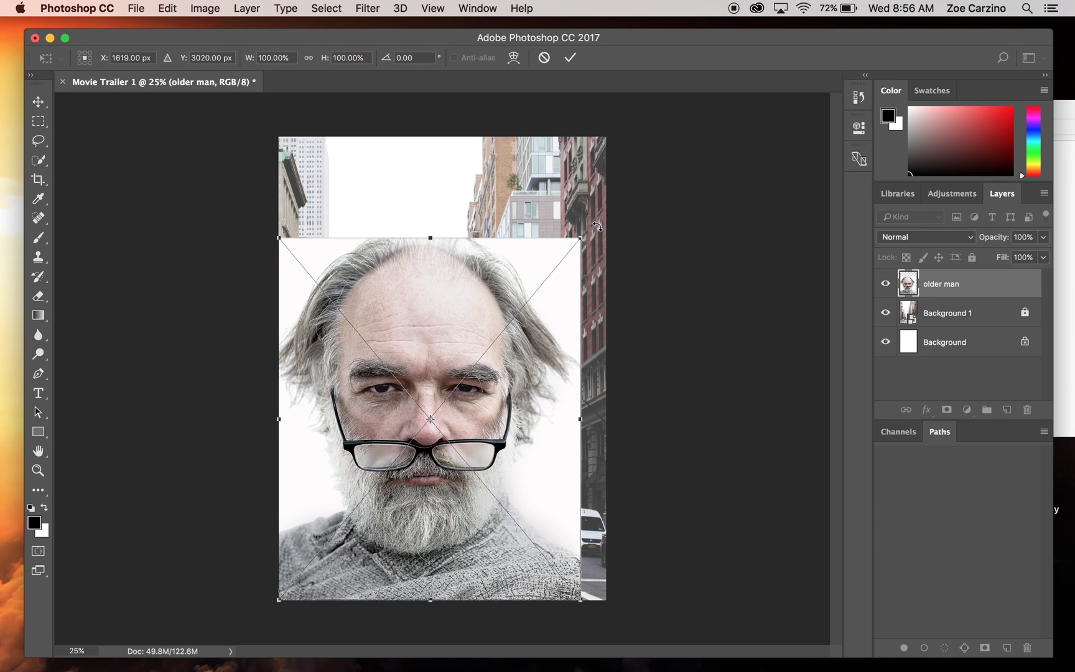
pyautogui.moveTo(460, 304); pyautogui.dragTo(312, 305)
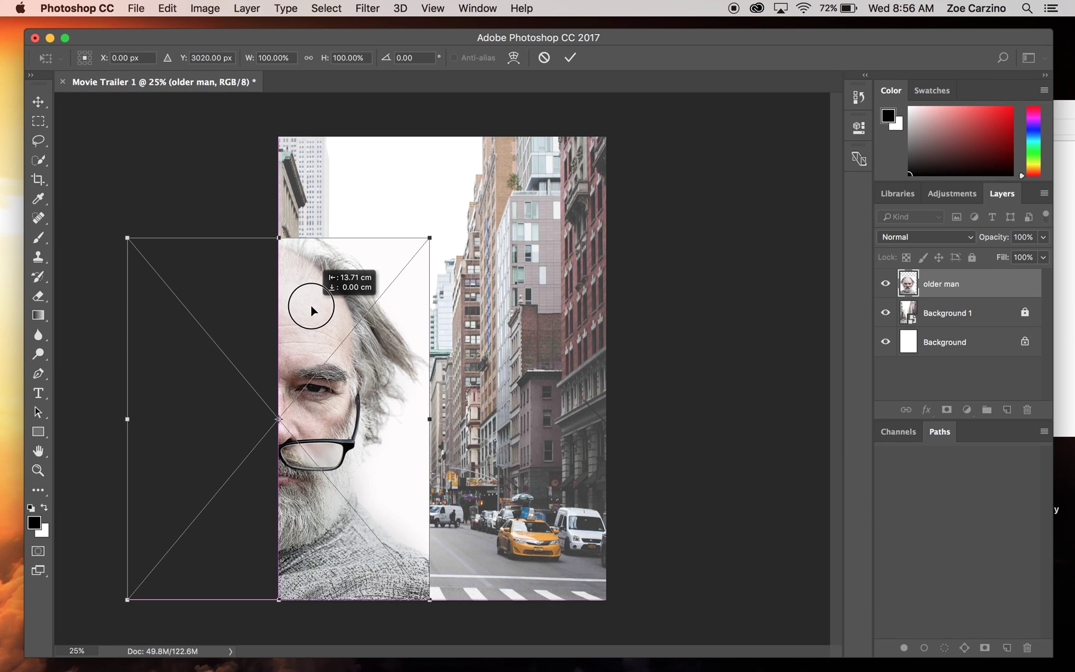
pyautogui.moveTo(311, 304); pyautogui.dragTo(311, 305)
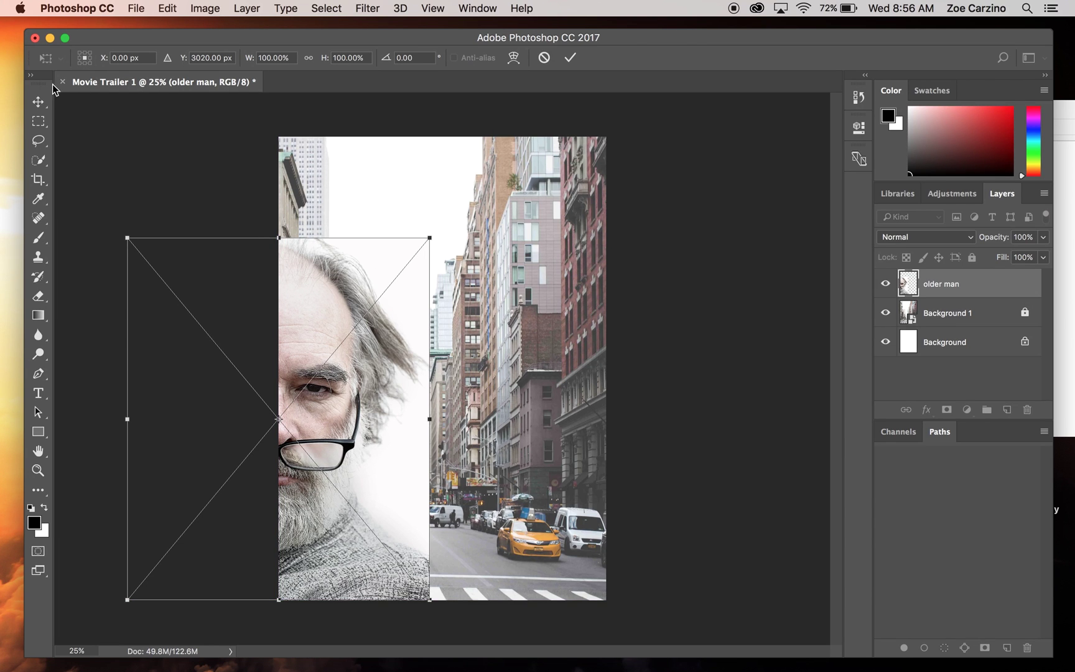
pyautogui.click(38, 102)
pyautogui.click(664, 243)
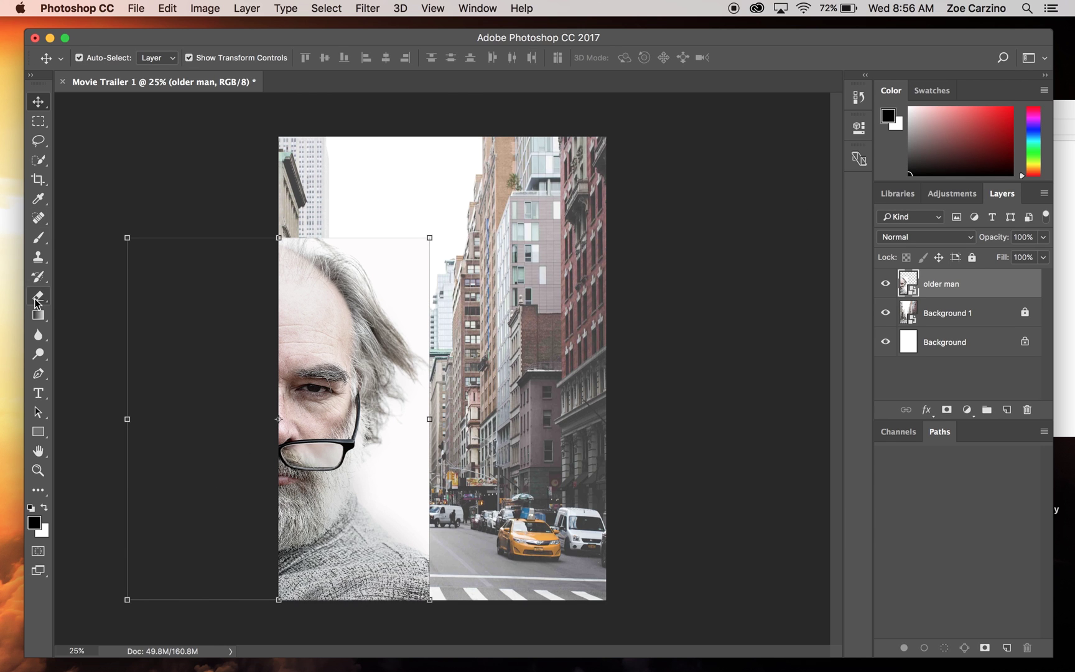
# Step: Set the Eraser to a soft 134 px brush and rasterize the older man layer for erasing
pyautogui.click(38, 296)
pyautogui.click(100, 58)
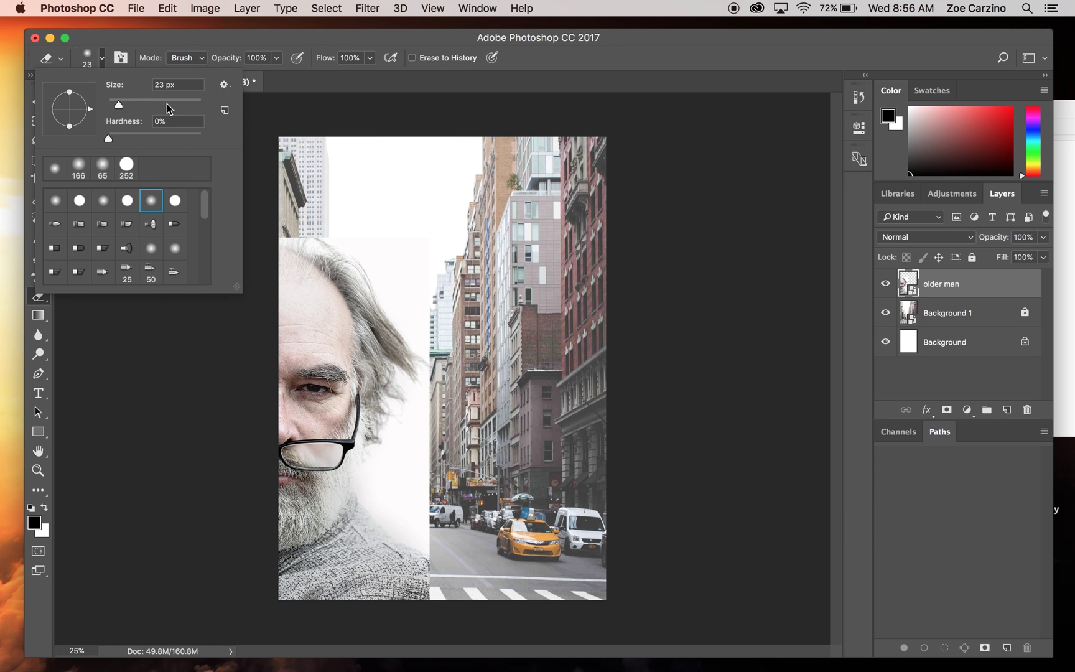
pyautogui.moveTo(167, 105); pyautogui.dragTo(162, 104)
pyautogui.click(414, 257)
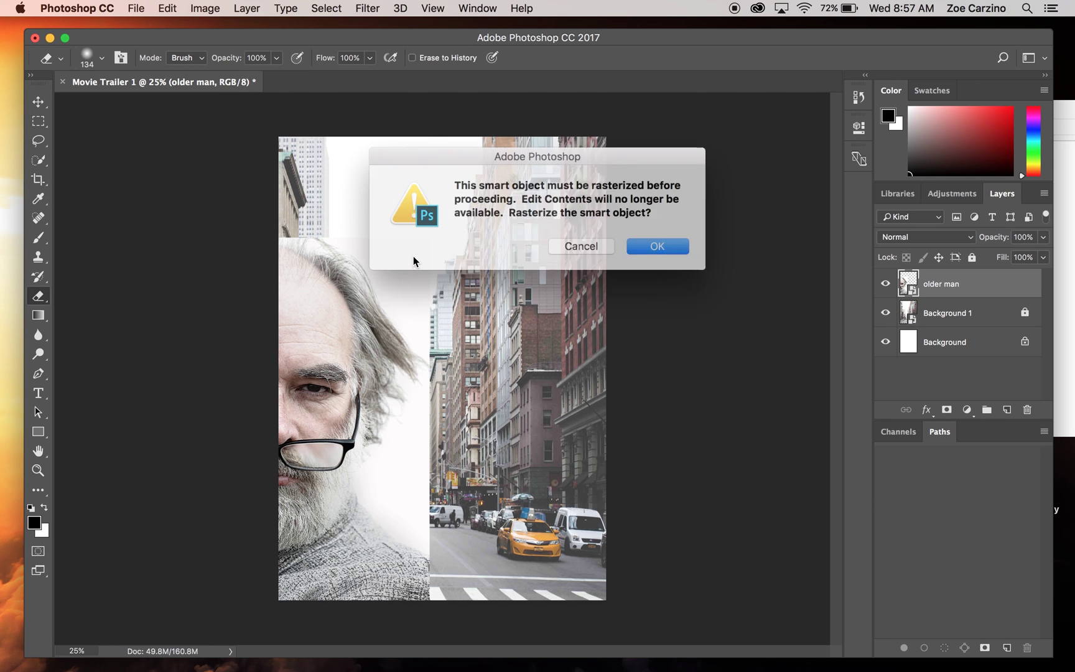
pyautogui.click(647, 244)
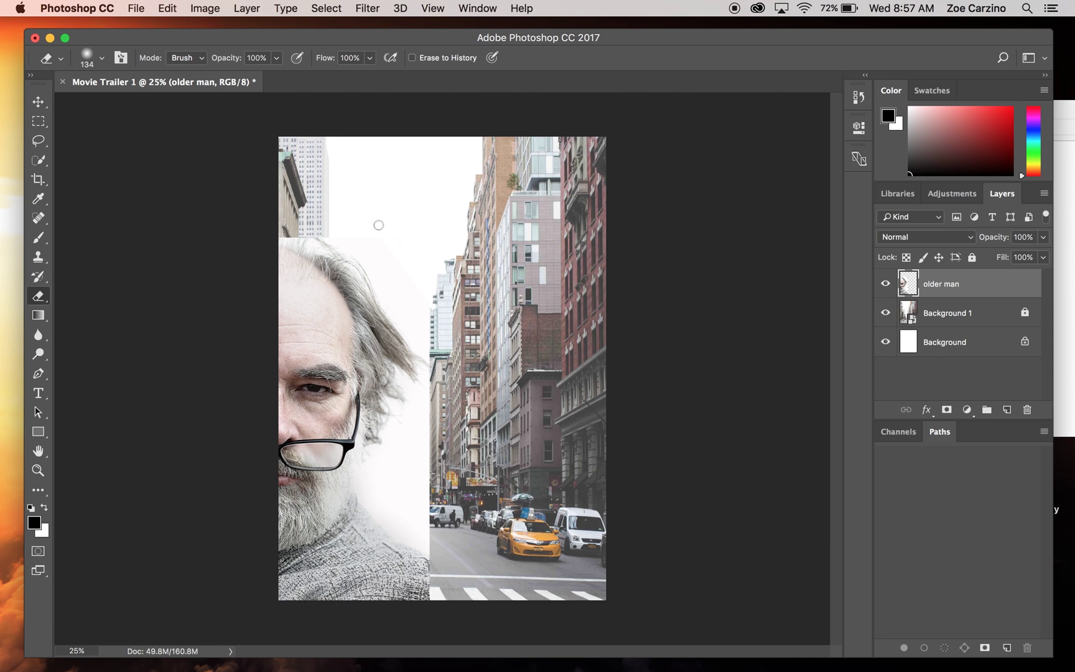
# Step: Erase the white backdrop around the man's head, hair and shoulder with a soft 194 px eraser
pyautogui.click(85, 67)
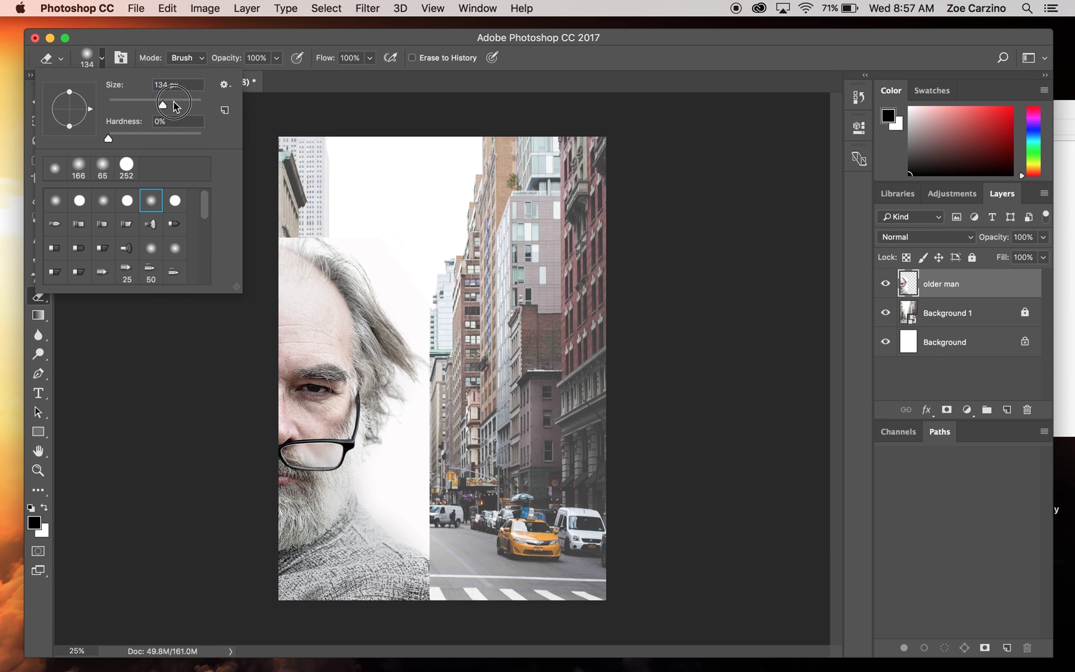
pyautogui.click(445, 306)
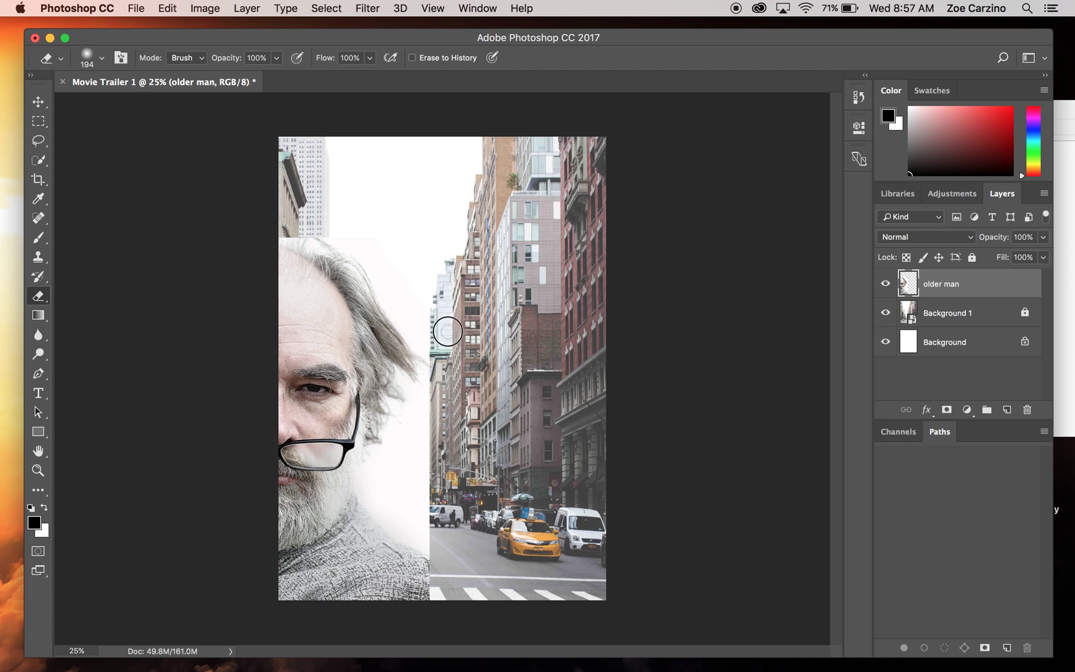
pyautogui.moveTo(341, 226); pyautogui.dragTo(312, 231)
pyautogui.moveTo(422, 315); pyautogui.dragTo(430, 349)
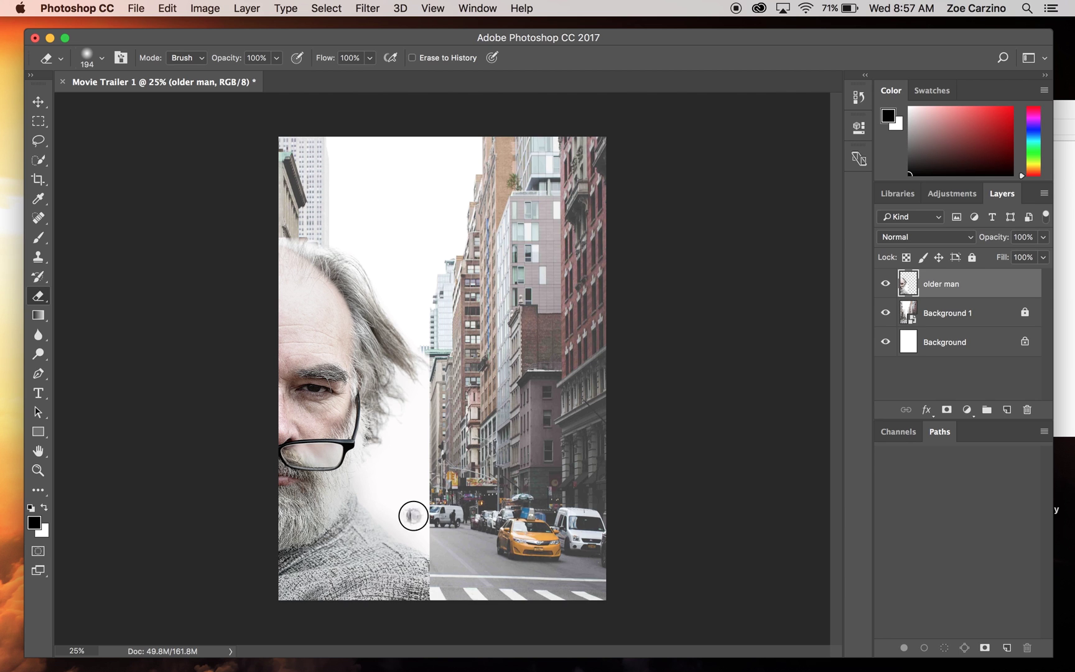
pyautogui.moveTo(423, 521)
pyautogui.mouseDown()
pyautogui.moveTo(408, 460)
pyautogui.moveTo(433, 345)
pyautogui.mouseUp()
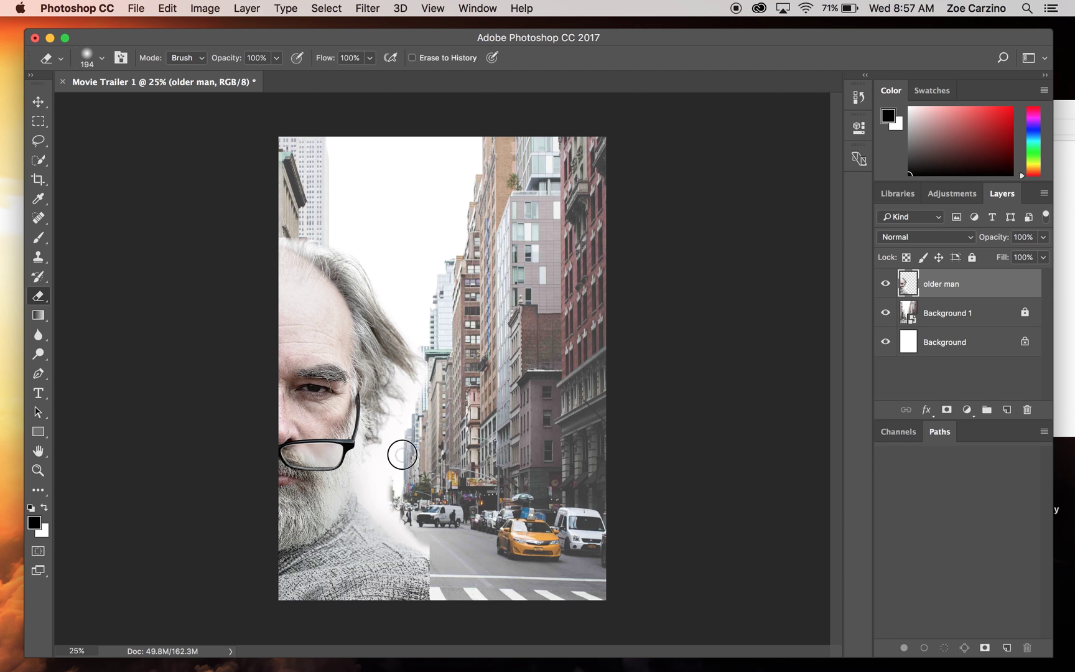
pyautogui.moveTo(402, 455)
pyautogui.mouseDown()
pyautogui.moveTo(386, 481)
pyautogui.moveTo(393, 512)
pyautogui.moveTo(365, 495)
pyautogui.moveTo(484, 593)
pyautogui.mouseUp()
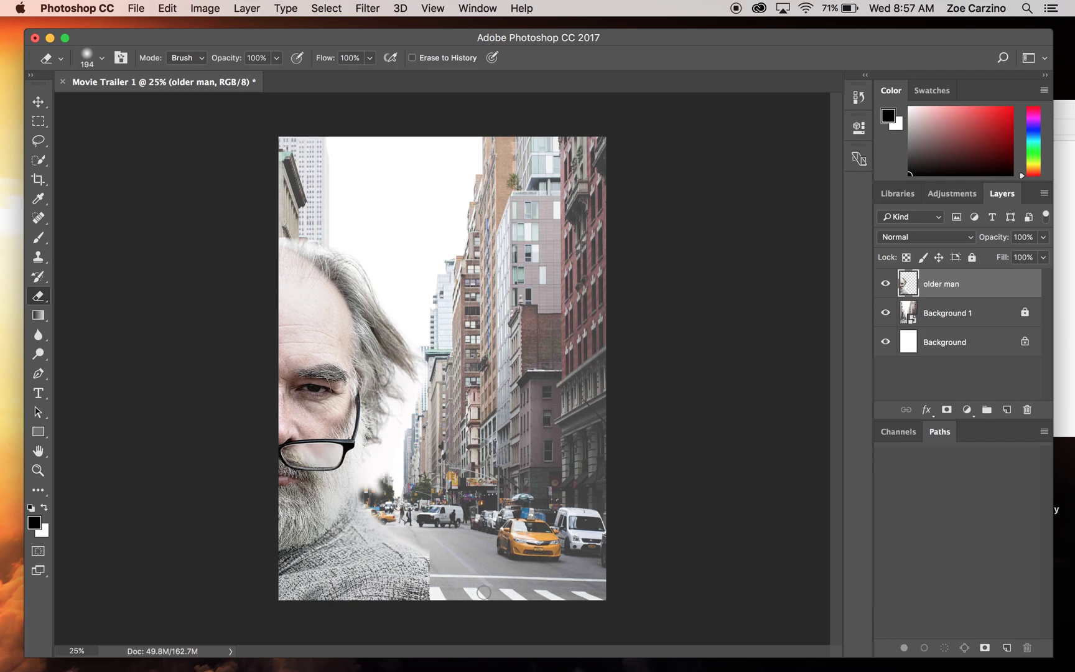
# Step: Erase the white fringe along the man's shoulder and neck with a hard 252 px eraser
pyautogui.press('super+plus')
pyautogui.press('super+plus')
pyautogui.press('super+plus')
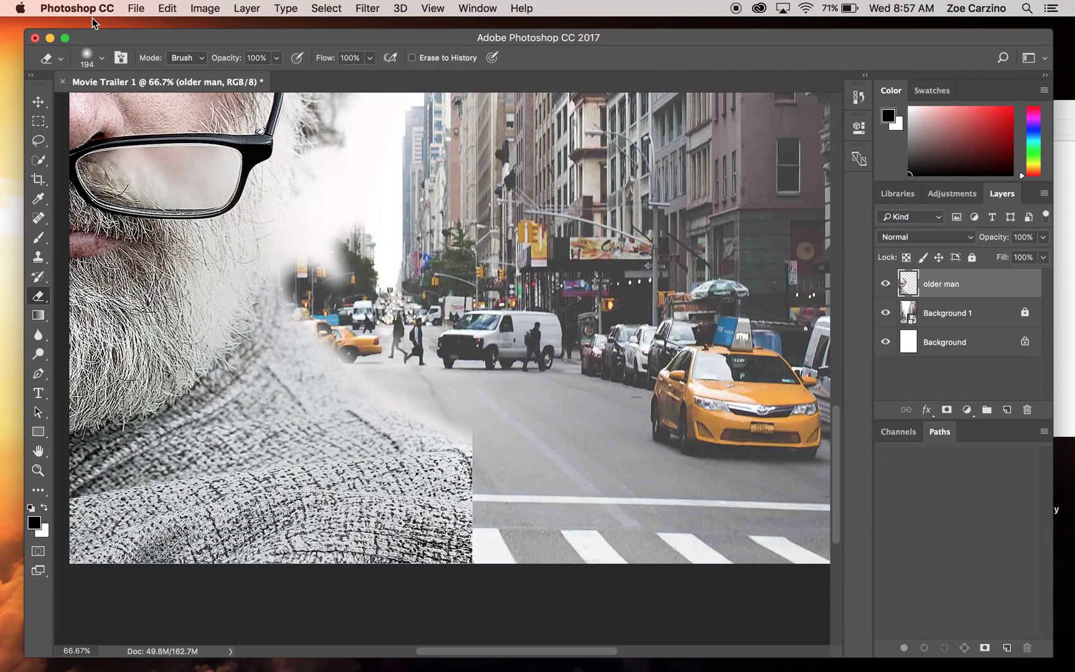
pyautogui.click(101, 58)
pyautogui.click(126, 168)
pyautogui.click(473, 380)
pyautogui.moveTo(493, 418); pyautogui.dragTo(462, 404)
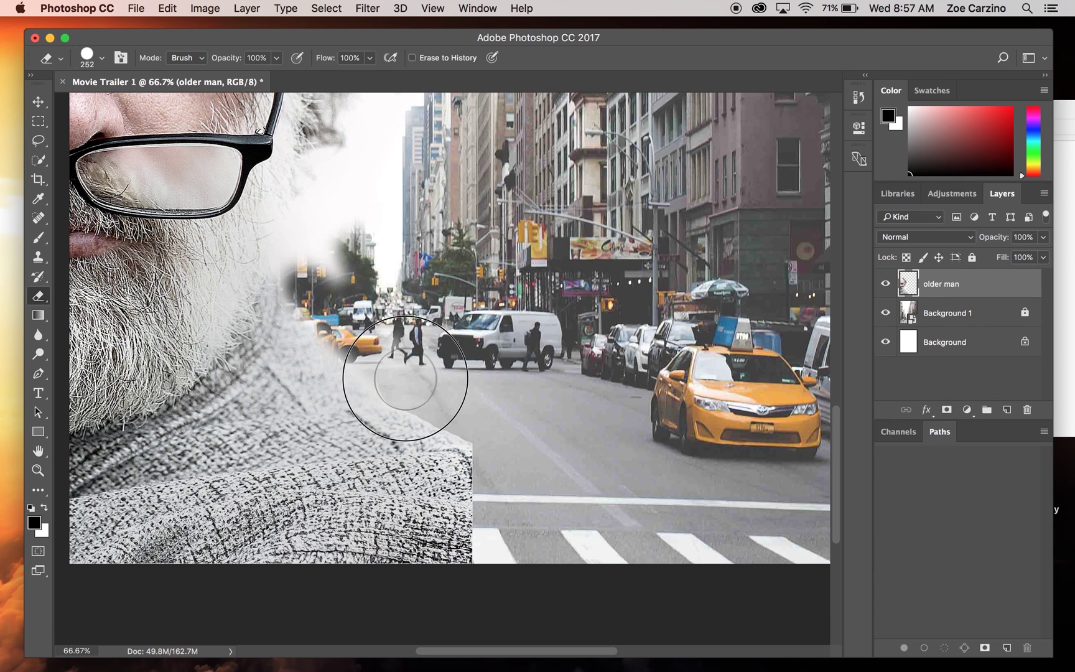
pyautogui.moveTo(405, 379); pyautogui.dragTo(306, 276)
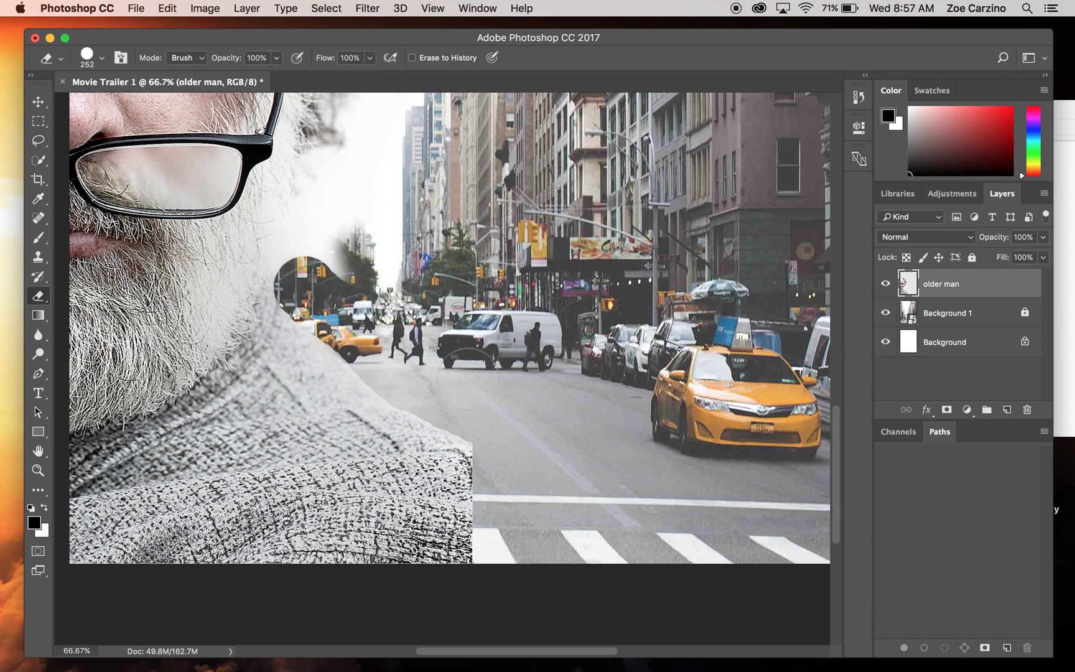
# Step: Clean up the leftover backdrop beside the man's neck, beard and hair with a soft 166 px eraser
pyautogui.click(102, 57)
pyautogui.click(104, 168)
pyautogui.moveTo(331, 328); pyautogui.dragTo(413, 378)
pyautogui.scroll(1, 360, 236)
pyautogui.moveTo(349, 255)
pyautogui.mouseDown()
pyautogui.moveTo(289, 258)
pyautogui.moveTo(330, 189)
pyautogui.mouseUp()
pyautogui.scroll(10, 362, 393)
pyautogui.moveTo(348, 492); pyautogui.dragTo(353, 539)
# Step: Erase the remaining white edge above the man's forehead and hair where it meets the buildings
pyautogui.press('super+minus')
pyautogui.press('super+minus')
pyautogui.press('super+equal')
pyautogui.press('super+equal')
pyautogui.press('super+equal')
pyautogui.scroll(6, 345, 425)
pyautogui.scroll(7, 505, 239)
pyautogui.scroll(-8, 506, 239)
pyautogui.press('super+minus')
pyautogui.press('super+minus')
pyautogui.press('super+minus')
pyautogui.press('super+minus')
pyautogui.press('super+equal')
pyautogui.press('super+equal')
pyautogui.press('super+equal')
pyautogui.hscroll(-7, 525, 220)
pyautogui.scroll(5, 526, 220)
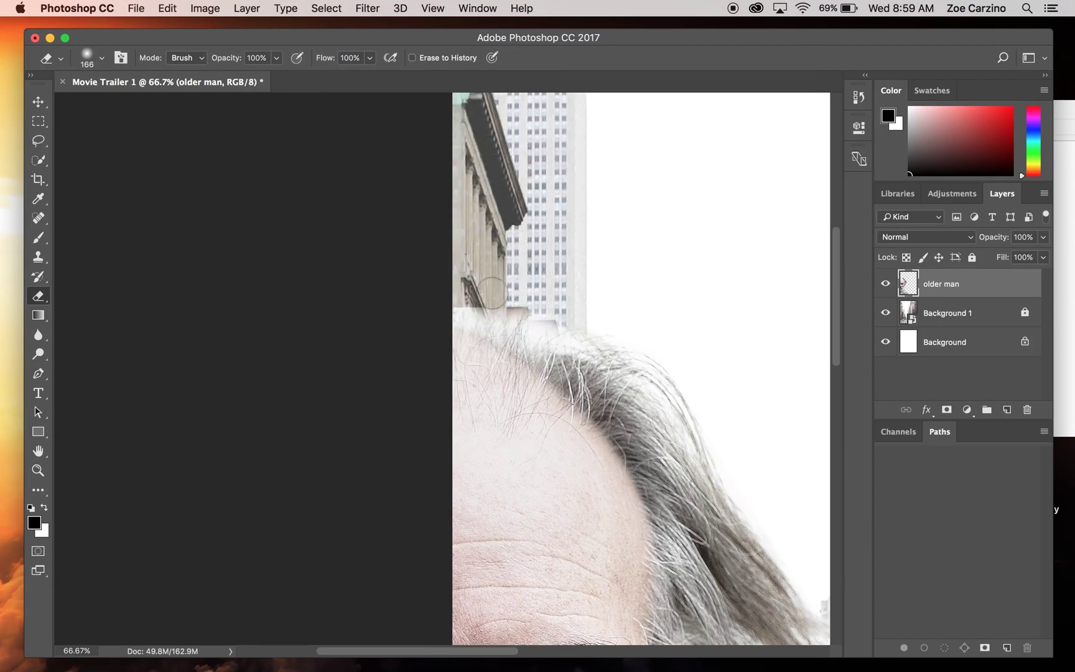
pyautogui.moveTo(468, 296)
pyautogui.mouseDown()
pyautogui.moveTo(507, 293)
pyautogui.moveTo(596, 324)
pyautogui.mouseUp()
pyautogui.press('super+minus')
pyautogui.press('super+minus')
pyautogui.press('super+minus')
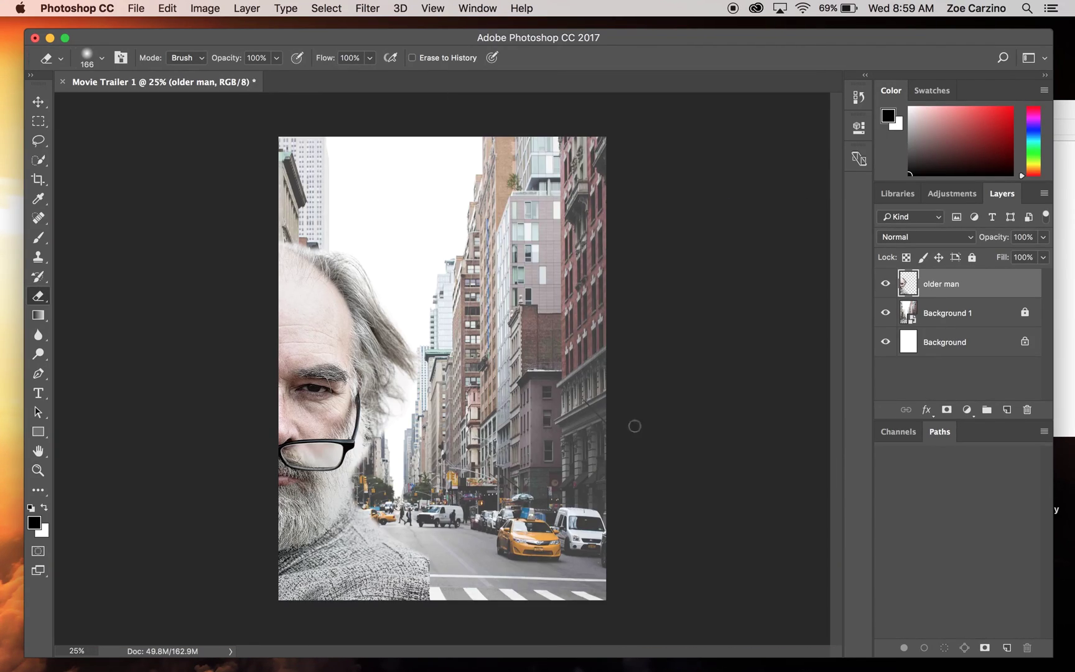
# Step: Scale the older man layer up proportionally to about 109%, nudge it right, and commit the transform
pyautogui.press('v')
pyautogui.moveTo(124, 237); pyautogui.dragTo(101, 211)
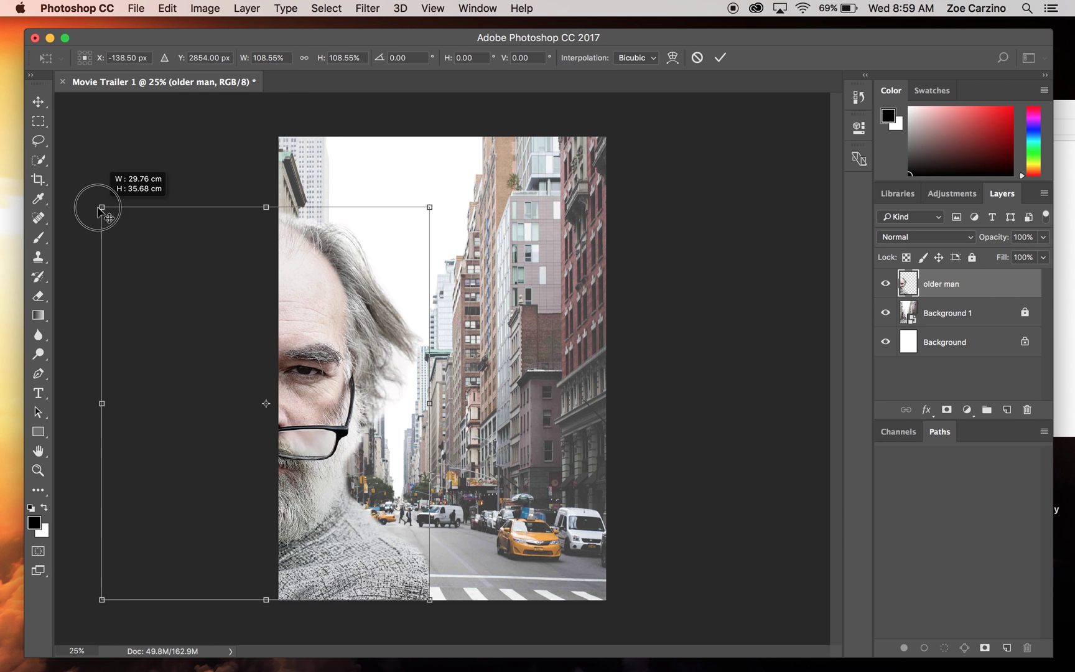
pyautogui.press('Right')
pyautogui.press('Right')
pyautogui.press('Right')
pyautogui.press('Right')
pyautogui.press('Right')
pyautogui.press('Right')
pyautogui.press('Right')
pyautogui.press('Right')
pyautogui.press('Right')
pyautogui.press('Right')
pyautogui.press('Right')
pyautogui.press('Right')
pyautogui.press('Right')
pyautogui.press('Right')
pyautogui.press('Right')
pyautogui.press('Right')
pyautogui.press('Right')
pyautogui.press('Right')
pyautogui.click(42, 102)
pyautogui.press('Return')
# Step: Place older man 2.jpg from the Movie Poster folder into the poster document
pyautogui.hotkey('ctrl', 'Up')
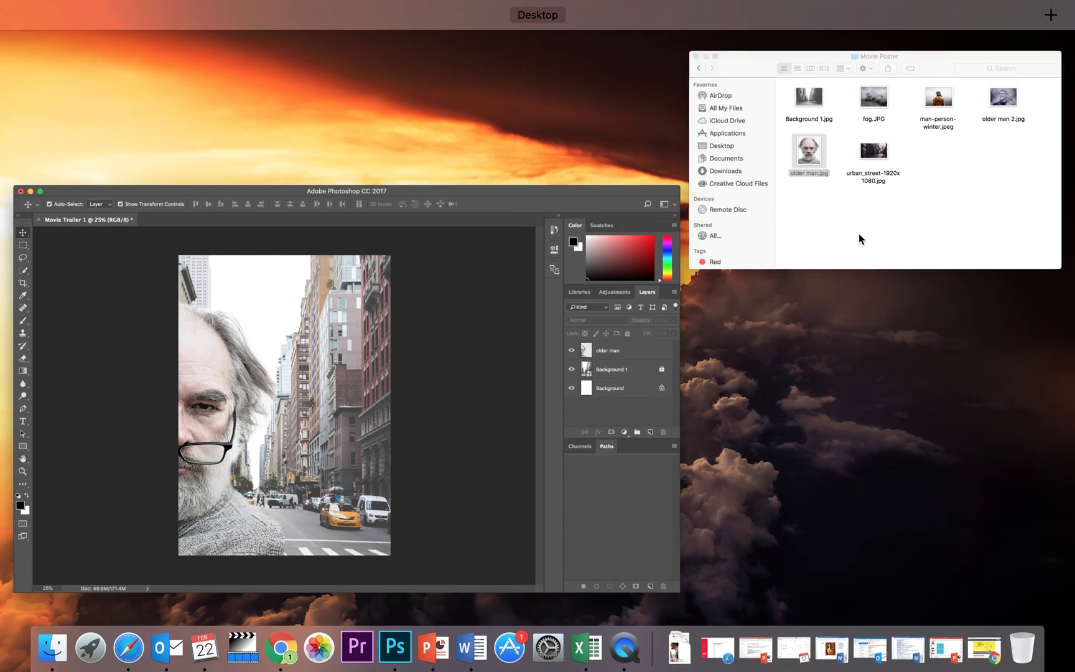
pyautogui.click(859, 234)
pyautogui.click(1003, 174)
pyautogui.moveTo(1002, 173); pyautogui.dragTo(507, 547)
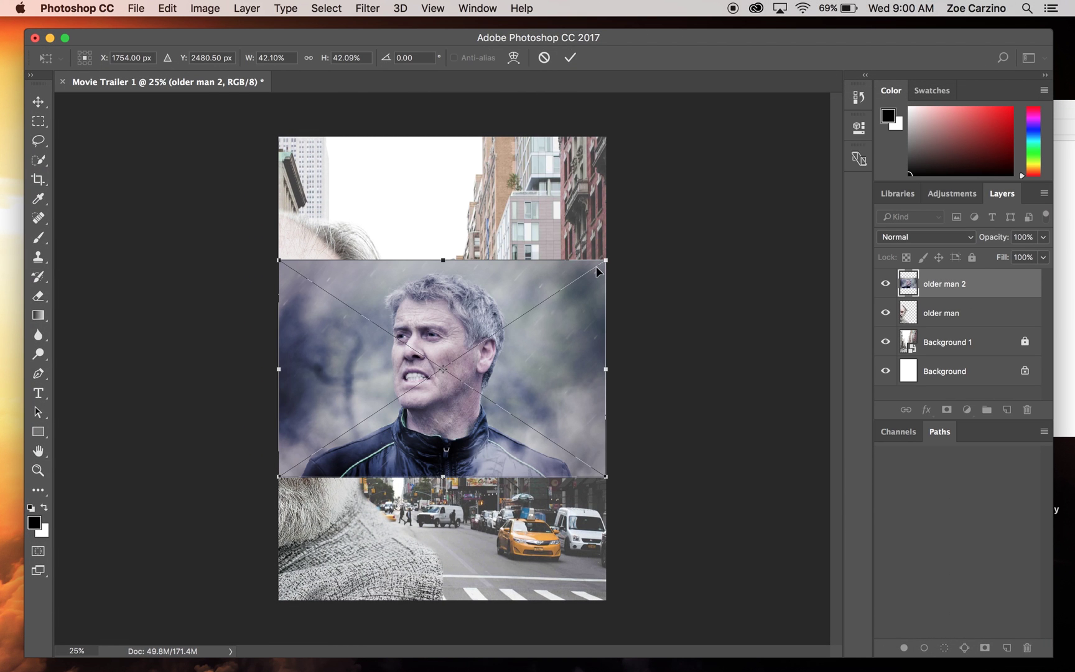
# Step: Enlarge the older man 2 photo well beyond the page's width and move it right so only half of the face shows
pyautogui.moveTo(607, 262); pyautogui.dragTo(728, 163)
pyautogui.moveTo(278, 477); pyautogui.dragTo(56, 624)
pyautogui.press('m')
pyautogui.click(666, 242)
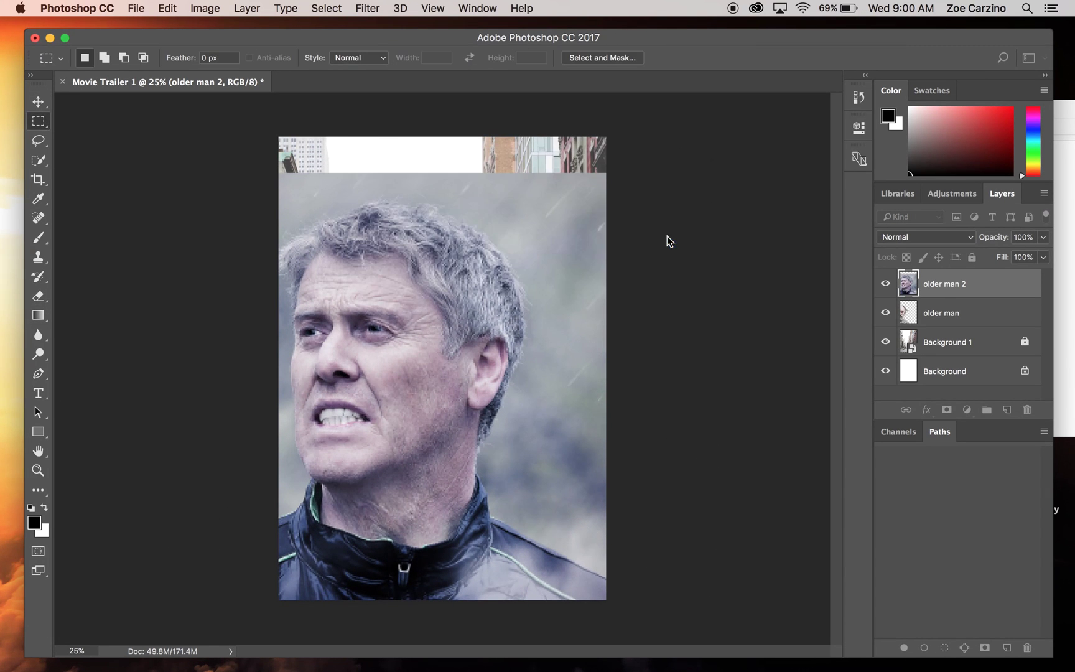
pyautogui.click(39, 103)
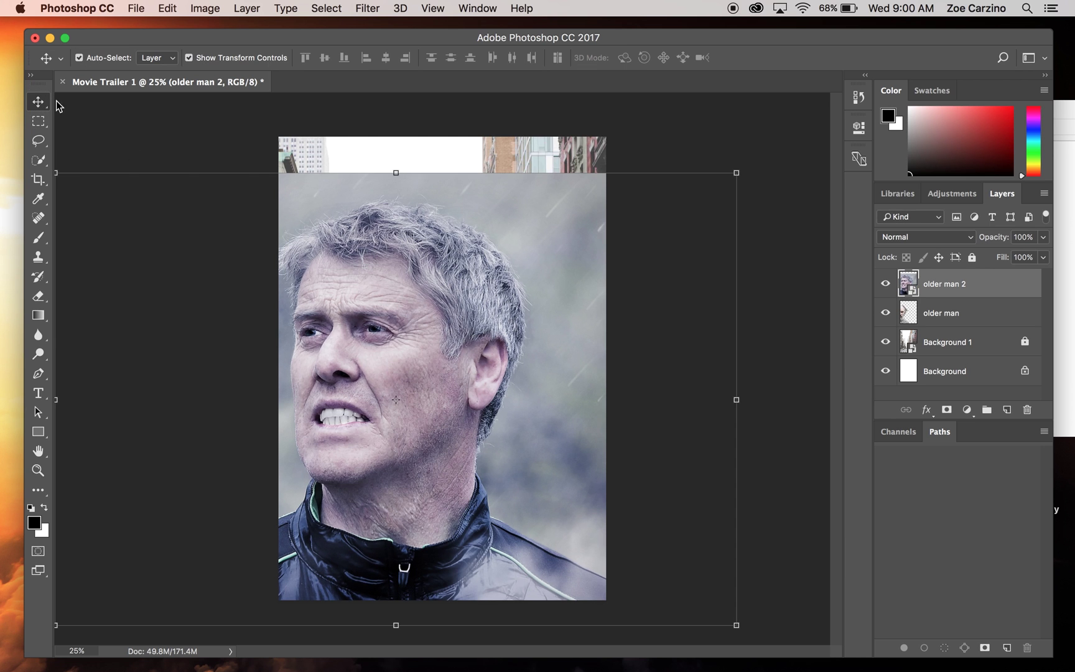
pyautogui.moveTo(421, 417); pyautogui.dragTo(578, 440)
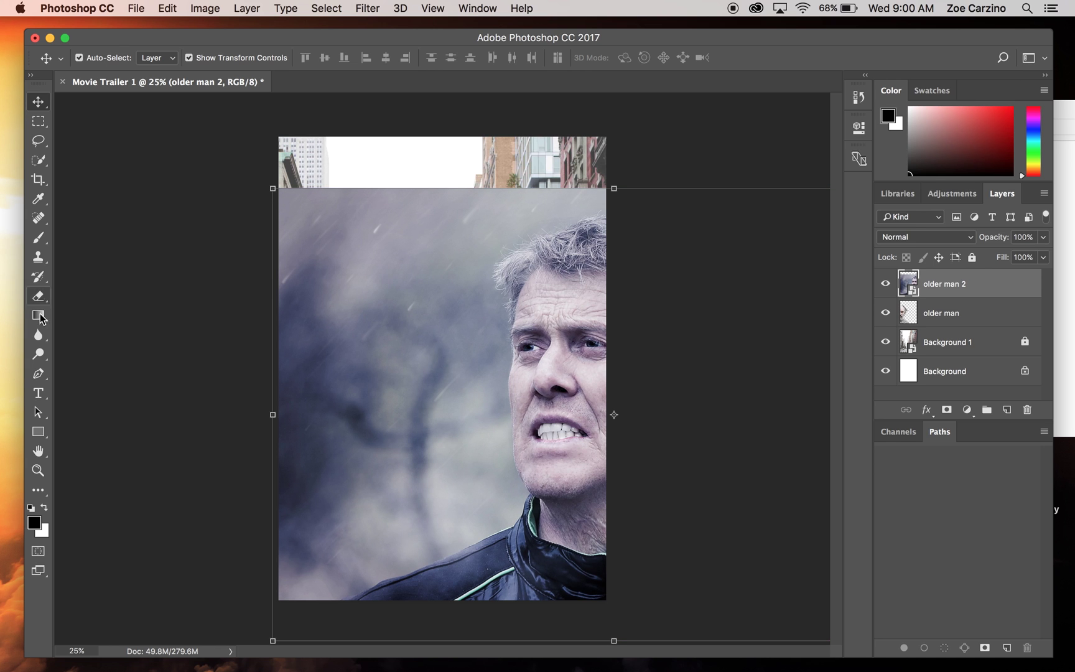
# Step: Erase the blurred backdrop of the older man 2 photo with a soft eraser enlarged to 364 px, keeping the face and jacket
pyautogui.press('e')
pyautogui.click(683, 464)
pyautogui.click(652, 243)
pyautogui.moveTo(580, 196); pyautogui.dragTo(510, 194)
pyautogui.click(102, 58)
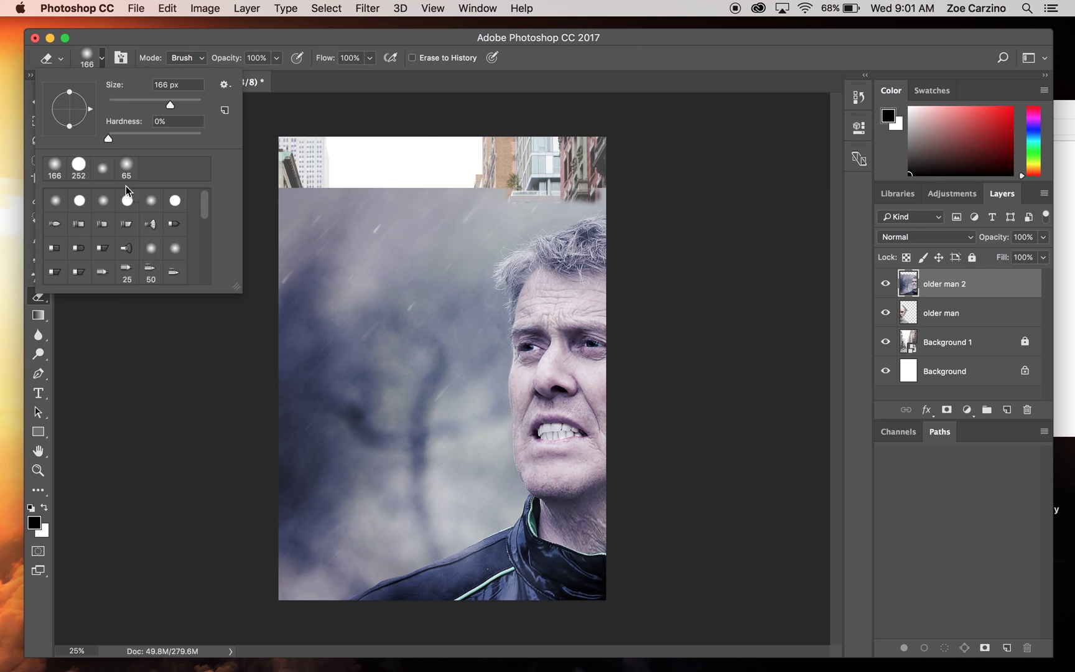
pyautogui.click(186, 99)
pyautogui.moveTo(586, 195)
pyautogui.mouseDown()
pyautogui.moveTo(277, 286)
pyautogui.moveTo(232, 209)
pyautogui.moveTo(284, 432)
pyautogui.moveTo(356, 463)
pyautogui.moveTo(328, 269)
pyautogui.moveTo(579, 189)
pyautogui.moveTo(381, 426)
pyautogui.moveTo(320, 576)
pyautogui.moveTo(418, 403)
pyautogui.moveTo(467, 500)
pyautogui.moveTo(480, 263)
pyautogui.moveTo(599, 189)
pyautogui.moveTo(510, 221)
pyautogui.moveTo(575, 203)
pyautogui.moveTo(528, 204)
pyautogui.mouseUp()
pyautogui.moveTo(504, 353); pyautogui.dragTo(504, 353)
pyautogui.moveTo(495, 448)
pyautogui.mouseDown()
pyautogui.moveTo(471, 352)
pyautogui.moveTo(492, 353)
pyautogui.moveTo(464, 312)
pyautogui.moveTo(481, 306)
pyautogui.mouseUp()
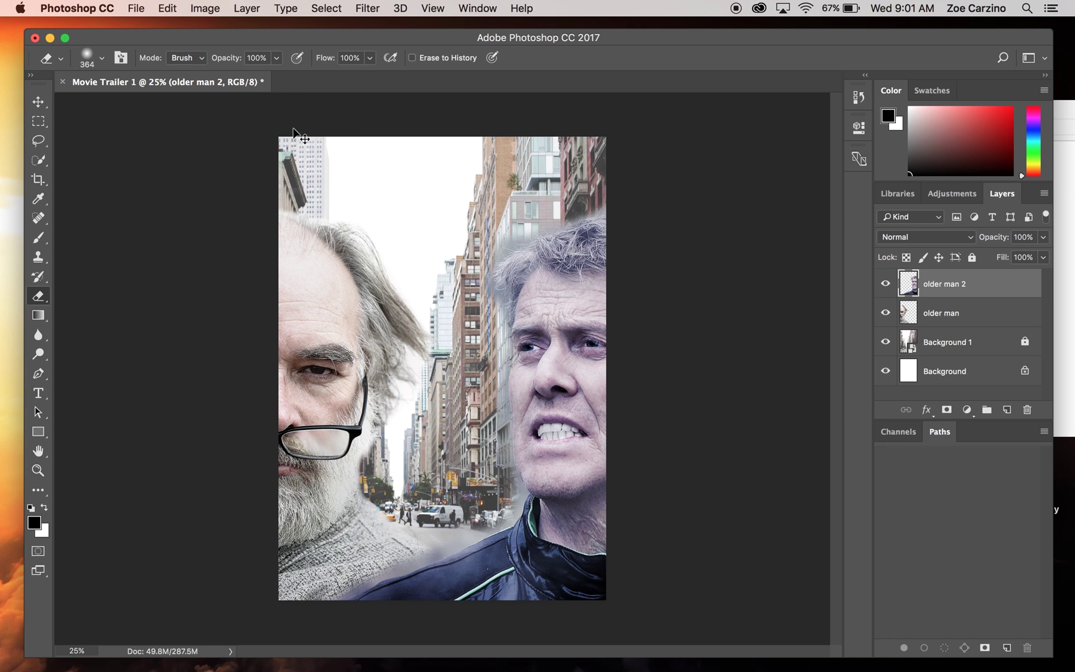
# Step: Reduce the soft eraser to 130 px and erase the remaining haze beside older man 2's jaw and along the jacket shoulder
pyautogui.click(100, 60)
pyautogui.moveTo(152, 100)
pyautogui.mouseDown()
pyautogui.moveTo(133, 99)
pyautogui.moveTo(162, 102)
pyautogui.mouseUp()
pyautogui.press('super+plus')
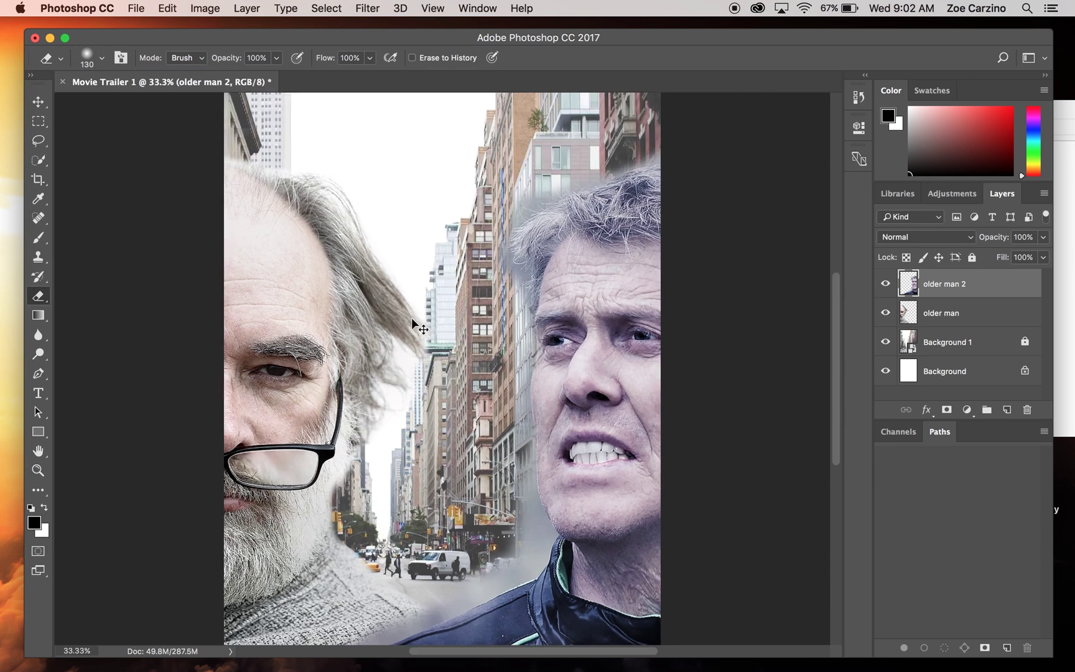
pyautogui.press('super+equal')
pyautogui.scroll(-10, 563, 435)
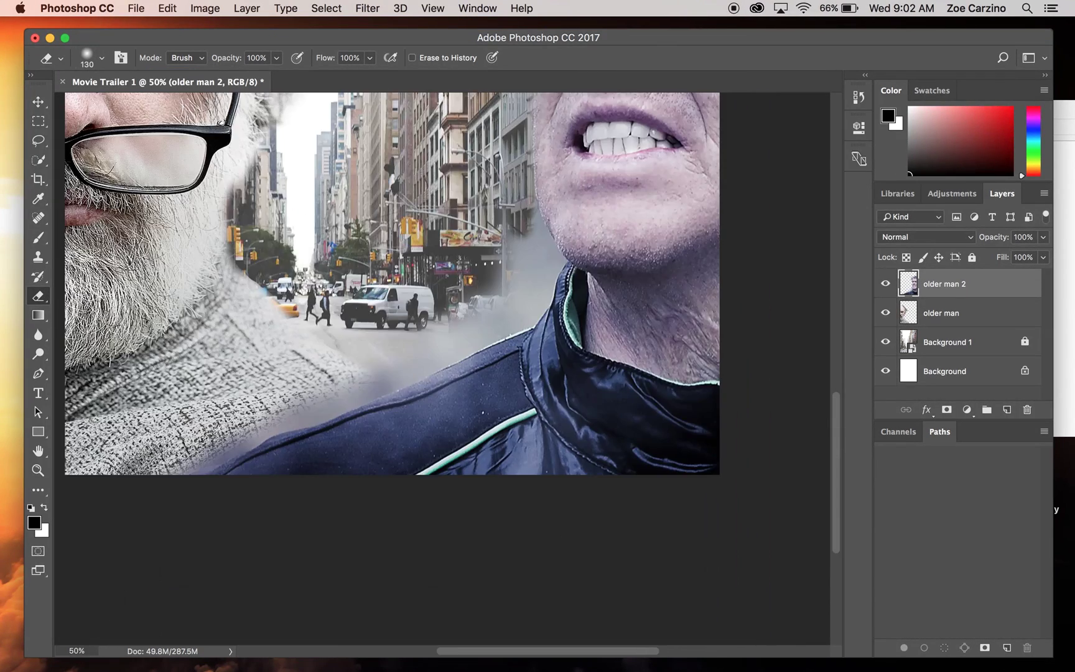
pyautogui.moveTo(532, 209)
pyautogui.mouseDown()
pyautogui.moveTo(523, 223)
pyautogui.moveTo(546, 277)
pyautogui.moveTo(513, 236)
pyautogui.moveTo(527, 298)
pyautogui.moveTo(542, 297)
pyautogui.moveTo(551, 261)
pyautogui.moveTo(533, 229)
pyautogui.mouseUp()
pyautogui.moveTo(408, 346)
pyautogui.mouseDown()
pyautogui.moveTo(379, 374)
pyautogui.moveTo(420, 355)
pyautogui.moveTo(159, 485)
pyautogui.mouseUp()
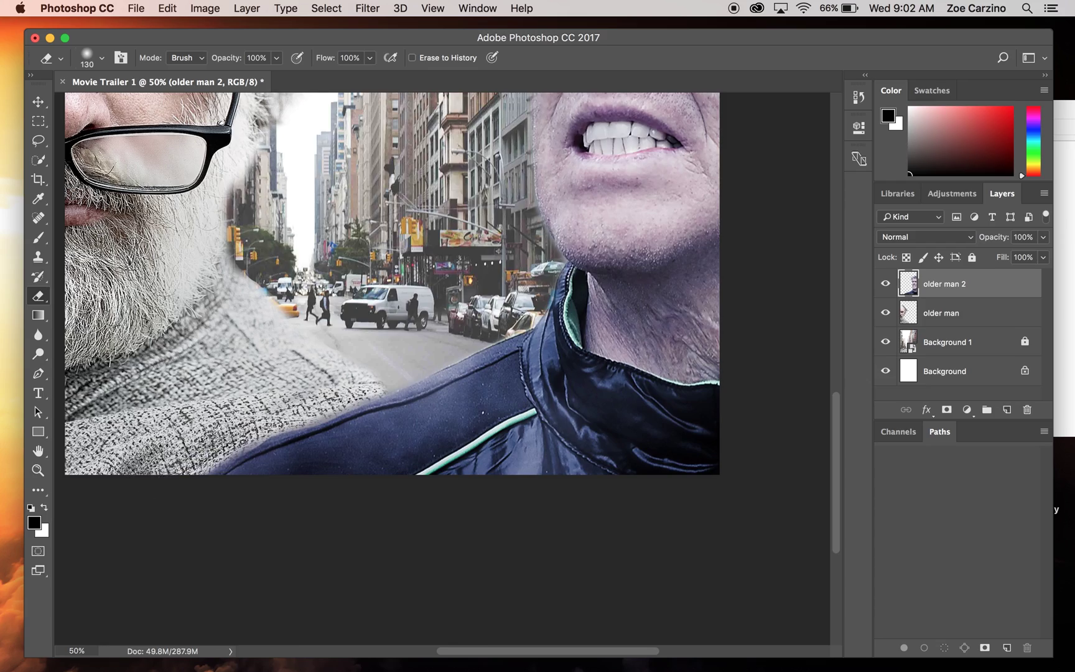
# Step: Erase the haze beside older man 2's cheek and hair, enlarging the soft eraser to 380 px
pyautogui.scroll(5, 182, 447)
pyautogui.scroll(15, 159, 484)
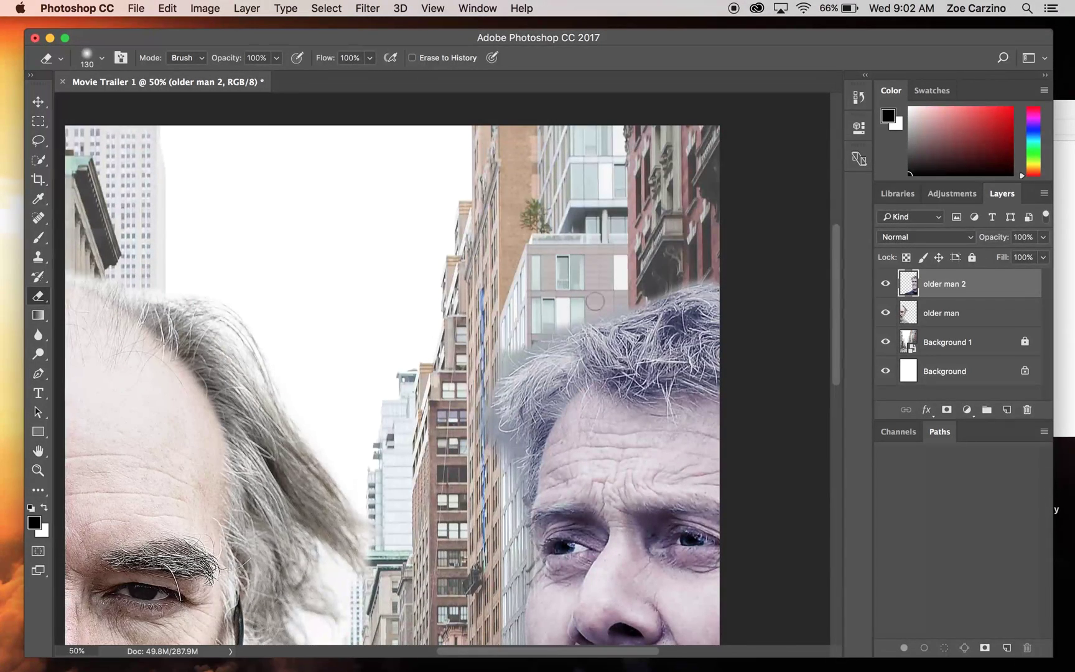
pyautogui.scroll(-5, 522, 349)
pyautogui.moveTo(530, 473)
pyautogui.mouseDown()
pyautogui.moveTo(542, 422)
pyautogui.moveTo(503, 269)
pyautogui.mouseUp()
pyautogui.click(107, 54)
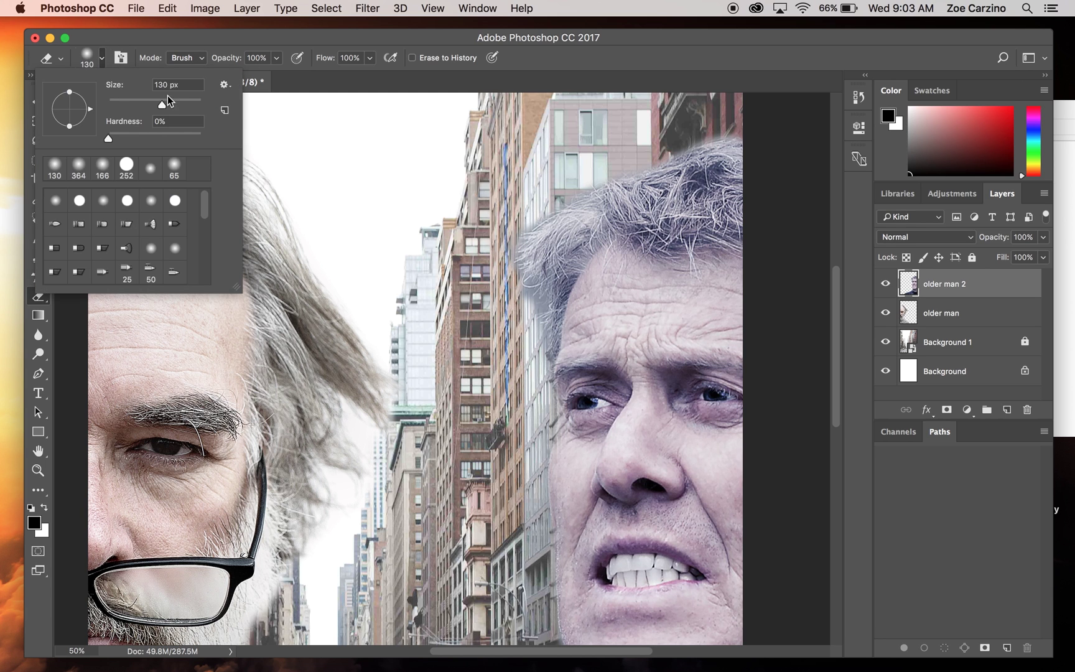
pyautogui.click(523, 319)
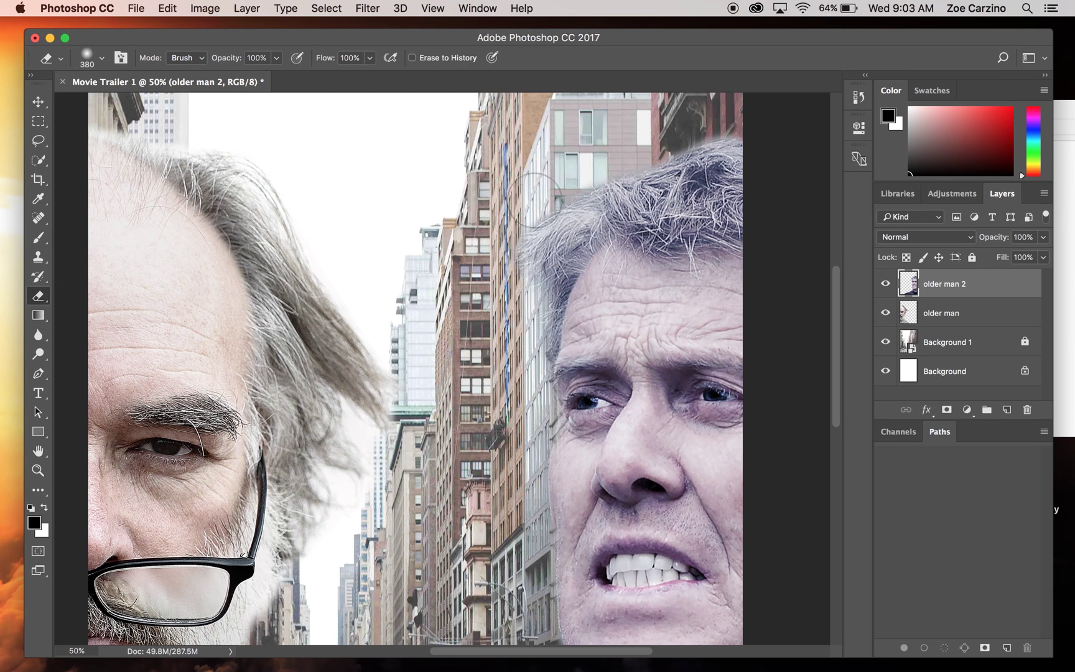
pyautogui.press('super+minus')
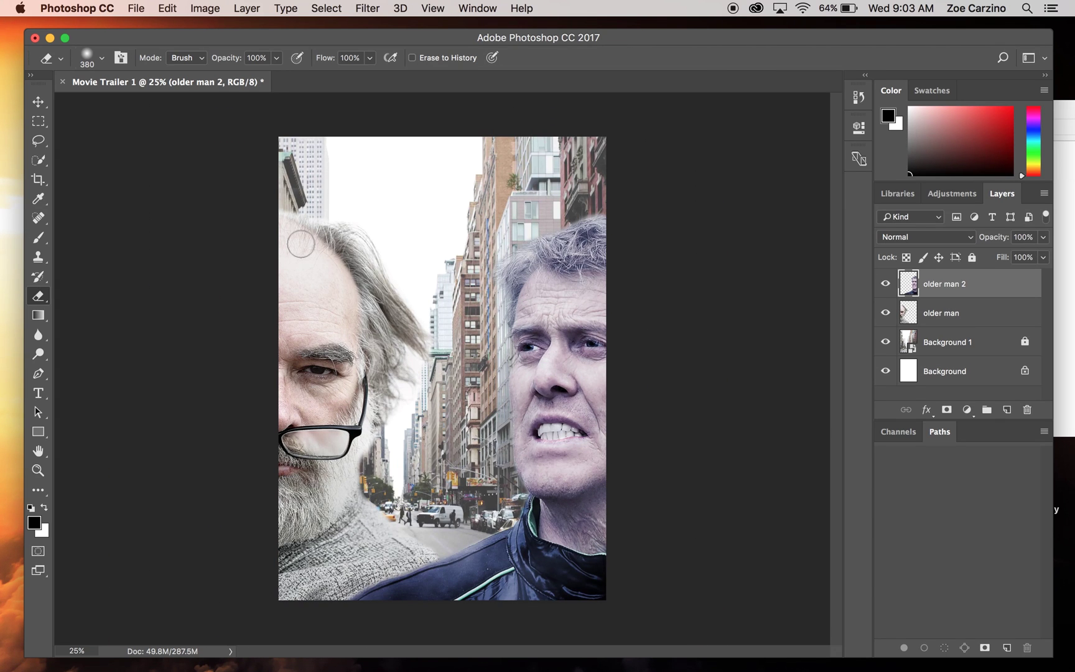
# Step: Nudge the older man 2 layer slightly down the poster in large increments
pyautogui.click(38, 101)
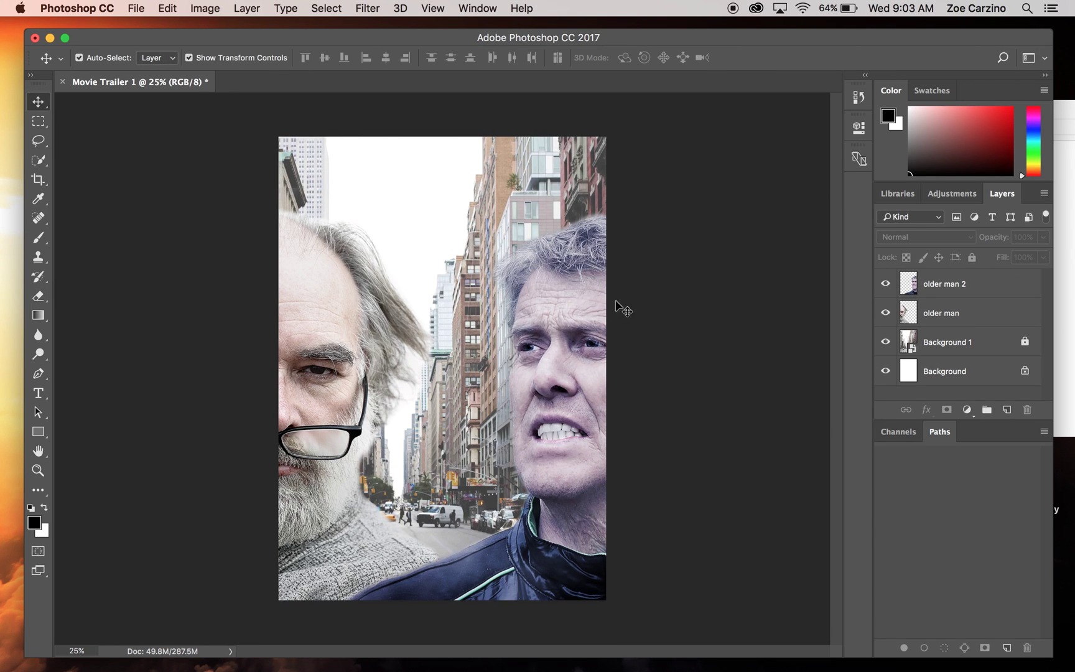
pyautogui.hotkey('shift', 'Down')
pyautogui.hotkey('shift', 'Down')
pyautogui.hotkey('shift', 'Down')
pyautogui.hotkey('shift', 'Down')
pyautogui.hotkey('shift', 'Down')
pyautogui.hotkey('shift', 'Down')
pyautogui.hotkey('shift', 'Down')
pyautogui.hotkey('shift', 'Down')
pyautogui.hotkey('shift', 'Down')
pyautogui.hotkey('shift', 'Down')
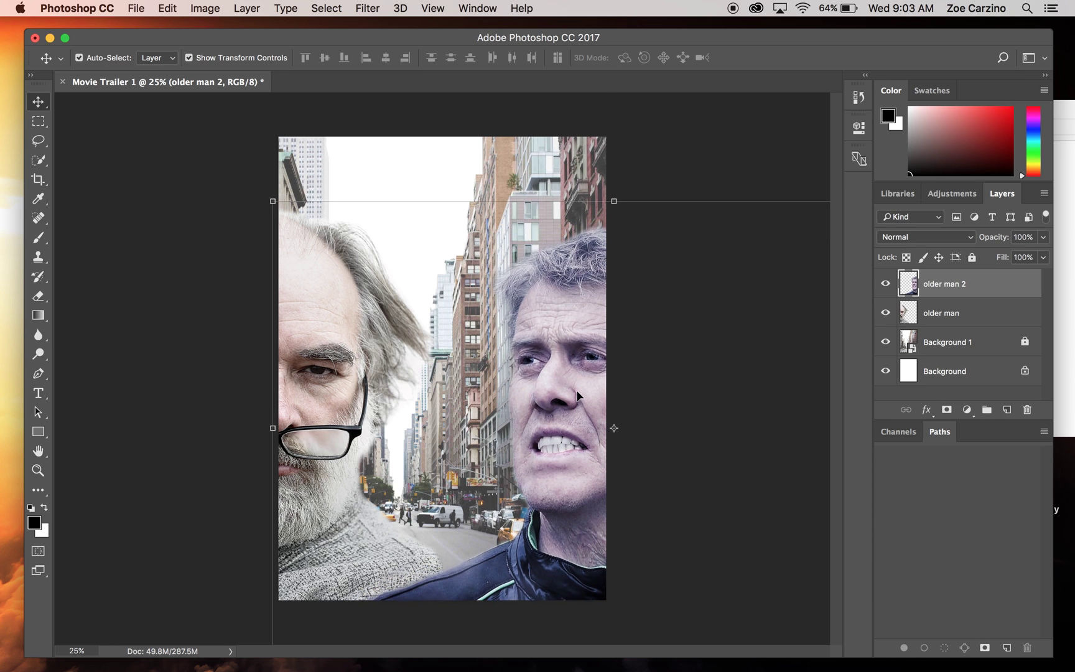
# Step: Scale the older man 2 layer up to about 107.5%, reposition it slightly, and apply the transformation
pyautogui.moveTo(273, 203); pyautogui.dragTo(239, 180)
pyautogui.moveTo(579, 303); pyautogui.dragTo(608, 317)
pyautogui.moveTo(267, 195); pyautogui.dragTo(249, 183)
pyautogui.click(44, 101)
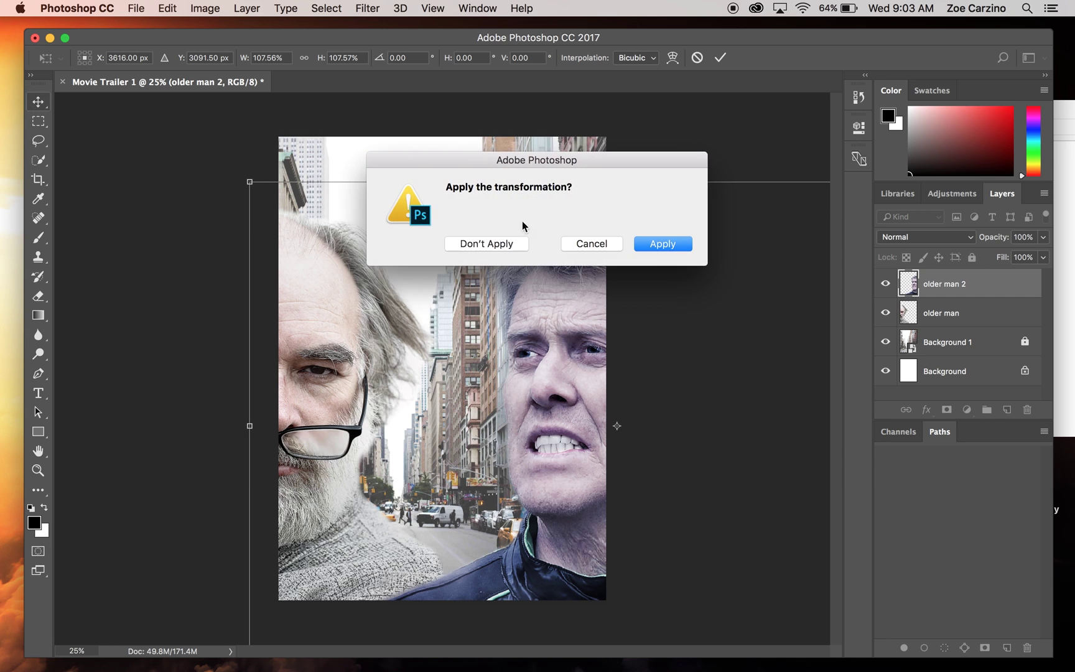
pyautogui.click(669, 245)
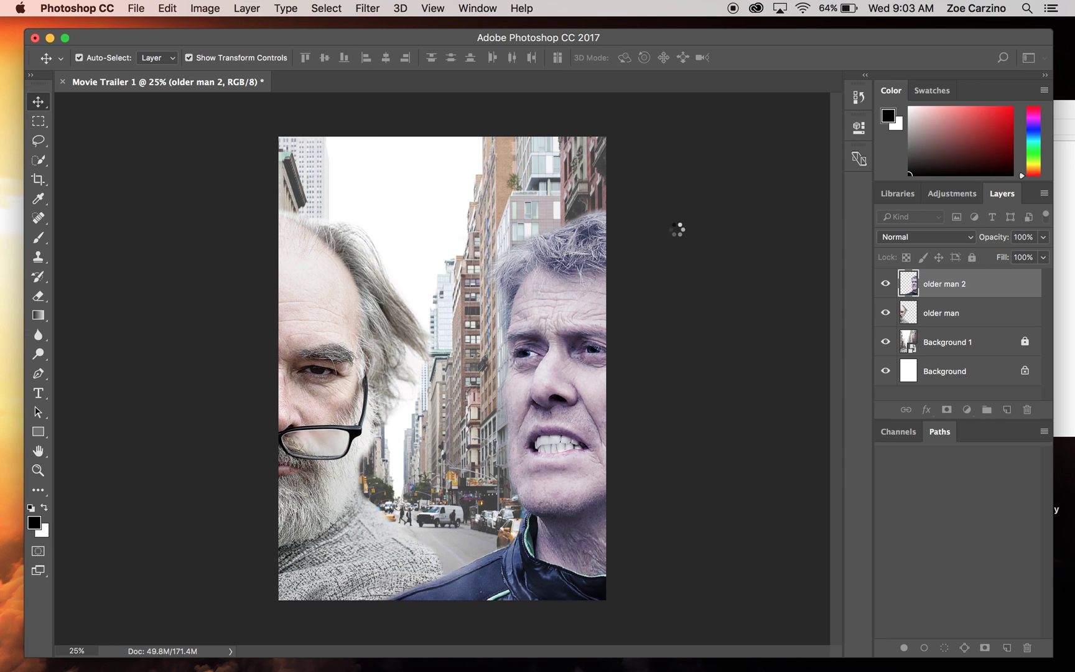
# Step: Place the man-person-winter photo across the poster's lower half and try a quick selection on it
pyautogui.click(694, 165)
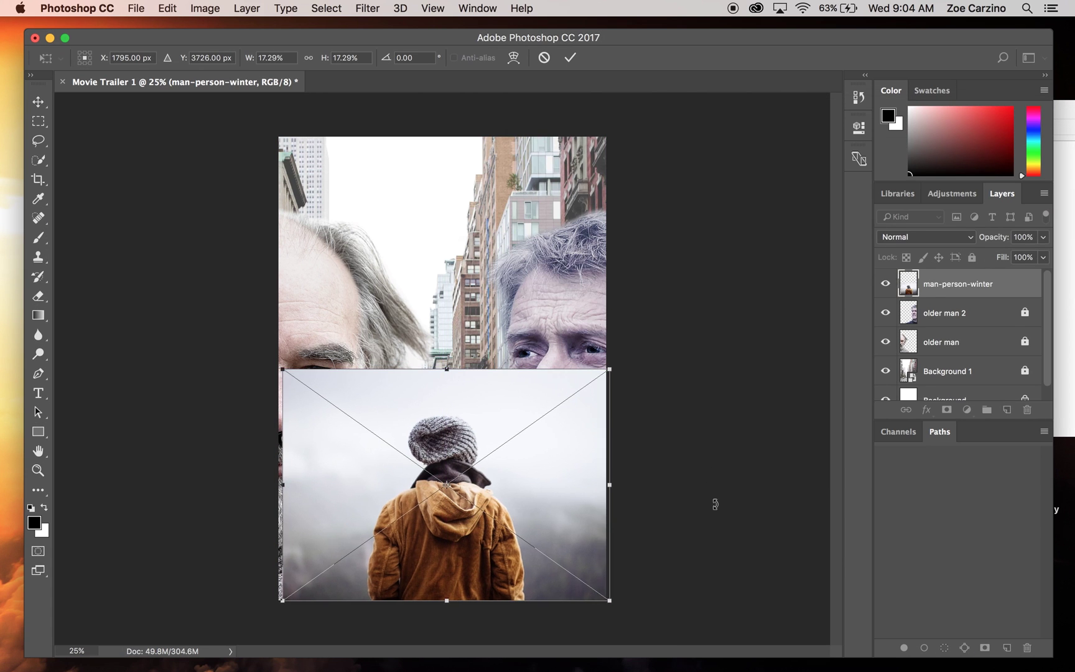
pyautogui.click(37, 161)
pyautogui.press('Return')
pyautogui.moveTo(385, 519)
pyautogui.mouseDown()
pyautogui.moveTo(423, 485)
pyautogui.moveTo(476, 467)
pyautogui.mouseUp()
pyautogui.click(38, 121)
# Step: Rasterize the man-person-winter layer and erase the outer backdrop on both sides of the man
pyautogui.click(38, 296)
pyautogui.click(958, 284)
pyautogui.click(349, 478)
pyautogui.press('Return')
pyautogui.moveTo(298, 385); pyautogui.dragTo(314, 530)
pyautogui.moveTo(585, 398)
pyautogui.mouseDown()
pyautogui.moveTo(559, 411)
pyautogui.moveTo(560, 548)
pyautogui.mouseUp()
# Step: Switch to a hard round eraser and erase the backdrop beside the left edge of the knit hat
pyautogui.press('super+plus')
pyautogui.press('super+plus')
pyautogui.press('super+plus')
pyautogui.click(101, 58)
pyautogui.click(127, 200)
pyautogui.moveTo(316, 293); pyautogui.dragTo(374, 367)
pyautogui.press('super+plus')
pyautogui.press('super+plus')
pyautogui.moveTo(216, 296)
pyautogui.mouseDown()
pyautogui.moveTo(187, 272)
pyautogui.moveTo(232, 317)
pyautogui.moveTo(235, 356)
pyautogui.moveTo(154, 186)
pyautogui.moveTo(180, 255)
pyautogui.moveTo(224, 309)
pyautogui.moveTo(277, 341)
pyautogui.mouseUp()
pyautogui.scroll(8, 277, 340)
pyautogui.moveTo(185, 325)
pyautogui.mouseDown()
pyautogui.moveTo(177, 424)
pyautogui.moveTo(176, 369)
pyautogui.moveTo(208, 283)
pyautogui.moveTo(313, 198)
pyautogui.mouseUp()
pyautogui.moveTo(313, 198); pyautogui.dragTo(221, 264)
# Step: Reduce the hard eraser to 28 px and erase closely along the hat's left and lower-left edge
pyautogui.click(102, 58)
pyautogui.moveTo(124, 107); pyautogui.dragTo(120, 106)
pyautogui.moveTo(201, 313); pyautogui.dragTo(203, 309)
pyautogui.moveTo(205, 261); pyautogui.dragTo(181, 392)
pyautogui.scroll(-6, 316, 281)
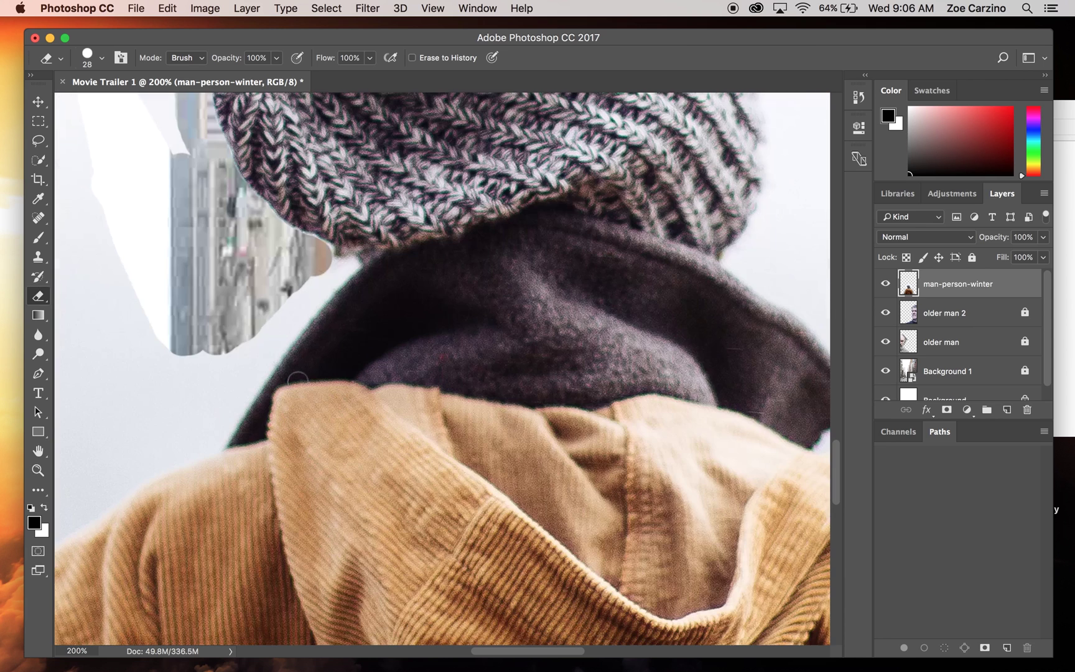
# Step: Erase the backdrop below the hat along the left edge of the dark collar
pyautogui.moveTo(286, 244)
pyautogui.mouseDown()
pyautogui.moveTo(331, 257)
pyautogui.moveTo(326, 283)
pyautogui.moveTo(239, 401)
pyautogui.moveTo(318, 294)
pyautogui.mouseUp()
pyautogui.scroll(-4, 190, 408)
pyautogui.hscroll(-7, 190, 408)
pyautogui.moveTo(435, 339); pyautogui.dragTo(339, 380)
pyautogui.moveTo(466, 235); pyautogui.dragTo(381, 193)
pyautogui.click(555, 149)
# Step: Erase the backdrop along the jacket's left shoulder and upper sleeve with the 28 px hard eraser
pyautogui.scroll(-5, 526, 192)
pyautogui.hscroll(-5, 525, 192)
pyautogui.moveTo(485, 227); pyautogui.dragTo(425, 269)
pyautogui.scroll(-3, 512, 199)
pyautogui.hscroll(-4, 512, 198)
pyautogui.moveTo(520, 208)
pyautogui.mouseDown()
pyautogui.moveTo(456, 317)
pyautogui.moveTo(405, 497)
pyautogui.mouseUp()
# Step: Erase the backdrop along the outer edge of the jacket's left sleeve down to the page's lower edge
pyautogui.scroll(-2, 405, 501)
pyautogui.hscroll(-4, 405, 501)
pyautogui.moveTo(612, 146); pyautogui.dragTo(594, 148)
pyautogui.scroll(-5, 595, 149)
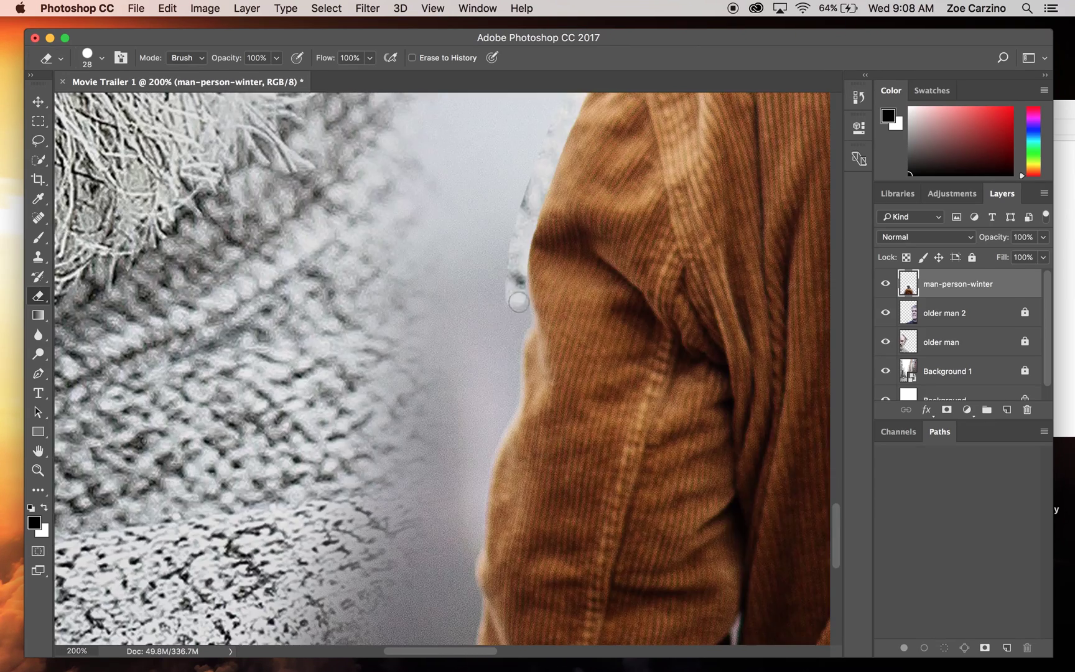
pyautogui.moveTo(515, 300)
pyautogui.mouseDown()
pyautogui.moveTo(509, 377)
pyautogui.moveTo(468, 543)
pyautogui.moveTo(462, 651)
pyautogui.mouseUp()
pyautogui.moveTo(465, 585); pyautogui.dragTo(462, 542)
pyautogui.moveTo(485, 314)
pyautogui.mouseDown()
pyautogui.moveTo(507, 369)
pyautogui.moveTo(516, 324)
pyautogui.mouseUp()
# Step: Enlarge the hard eraser to 94 px and clear the leftover backdrop between the bearded man and the jacket
pyautogui.scroll(5, 516, 324)
pyautogui.press('super+minus')
pyautogui.press('super+minus')
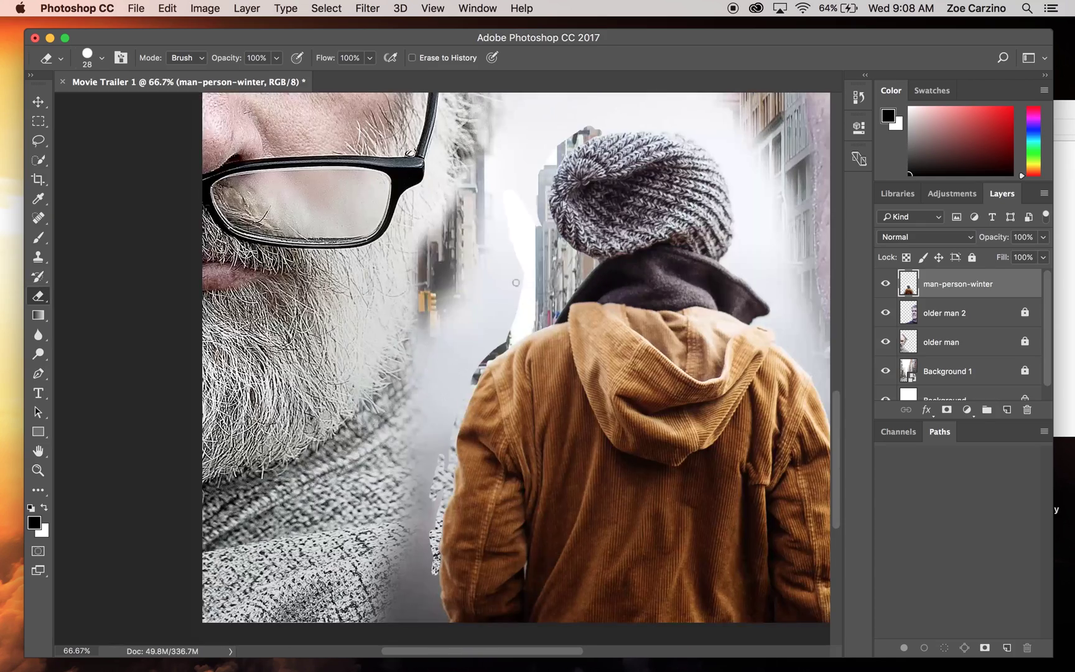
pyautogui.click(101, 58)
pyautogui.moveTo(54, 100); pyautogui.dragTo(64, 100)
pyautogui.moveTo(488, 191); pyautogui.dragTo(435, 200)
pyautogui.moveTo(499, 271); pyautogui.dragTo(472, 366)
pyautogui.moveTo(427, 446)
pyautogui.mouseDown()
pyautogui.moveTo(423, 552)
pyautogui.moveTo(432, 323)
pyautogui.mouseUp()
pyautogui.moveTo(417, 538)
pyautogui.mouseDown()
pyautogui.moveTo(398, 599)
pyautogui.moveTo(428, 604)
pyautogui.mouseUp()
pyautogui.press('super+plus')
pyautogui.press('super+plus')
pyautogui.scroll(-10, 409, 380)
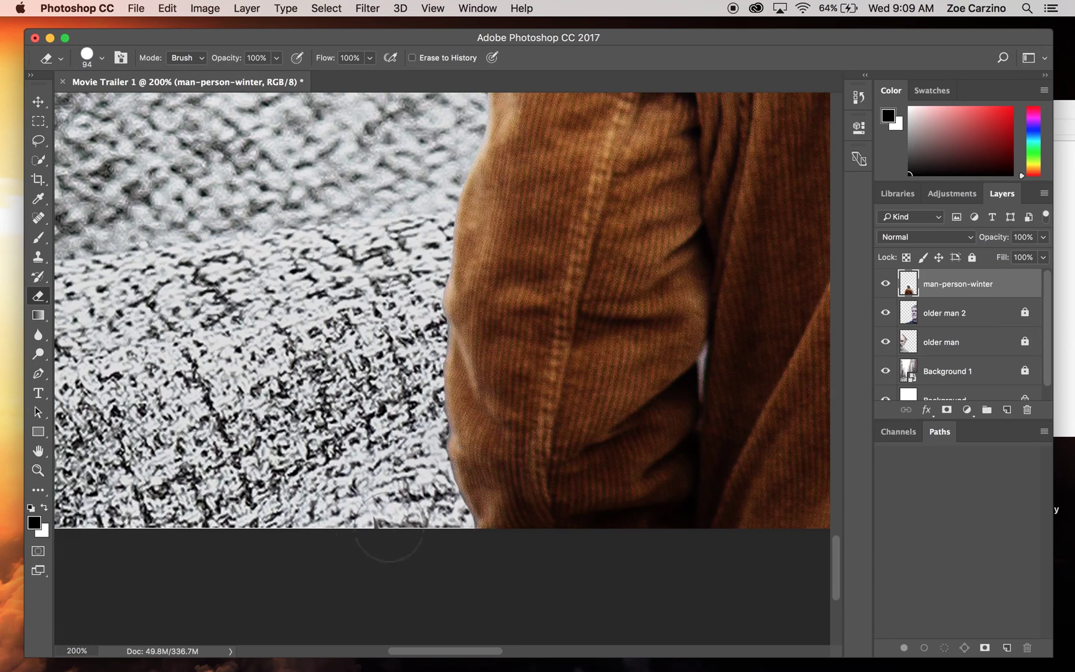
# Step: Save the poster as a Photoshop document named Movie Trailer 1.psd
pyautogui.press('super+minus')
pyautogui.press('super+minus')
pyautogui.press('super+minus')
pyautogui.press('super+minus')
pyautogui.press('super+shift+s')
pyautogui.click(644, 148)
pyautogui.click(324, 291)
pyautogui.click(439, 257)
pyautogui.click(548, 353)
pyautogui.click(770, 666)
pyautogui.click(727, 283)
# Step: Reduce the hard eraser to 38 px and erase the backdrop along the lower part of the jacket's right sleeve
pyautogui.press('super+plus')
pyautogui.press('super+plus')
pyautogui.press('super+plus')
pyautogui.press('super+plus')
pyautogui.press('super+plus')
pyautogui.moveTo(491, 283)
pyautogui.mouseDown()
pyautogui.moveTo(500, 505)
pyautogui.moveTo(456, 492)
pyautogui.moveTo(445, 377)
pyautogui.moveTo(448, 215)
pyautogui.moveTo(432, 232)
pyautogui.moveTo(447, 312)
pyautogui.mouseUp()
pyautogui.scroll(8, 480, 228)
pyautogui.click(101, 58)
pyautogui.moveTo(74, 103); pyautogui.dragTo(60, 103)
pyautogui.moveTo(394, 176)
pyautogui.mouseDown()
pyautogui.moveTo(443, 523)
pyautogui.moveTo(421, 332)
pyautogui.moveTo(420, 367)
pyautogui.mouseUp()
pyautogui.scroll(4, 412, 314)
pyautogui.moveTo(412, 314); pyautogui.dragTo(456, 482)
# Step: Erase the backdrop up the outer edge of the jacket's right upper sleeve
pyautogui.scroll(3, 456, 482)
pyautogui.moveTo(453, 286); pyautogui.dragTo(502, 461)
pyautogui.scroll(3, 502, 461)
pyautogui.moveTo(461, 266); pyautogui.dragTo(544, 479)
pyautogui.scroll(4, 544, 478)
pyautogui.moveTo(461, 337); pyautogui.dragTo(595, 515)
# Step: Erase the backdrop along the jacket's right shoulder and around the tip of the dark collar
pyautogui.scroll(2, 595, 515)
pyautogui.hscroll(-2, 594, 516)
pyautogui.moveTo(519, 303); pyautogui.dragTo(586, 442)
pyautogui.moveTo(528, 274); pyautogui.dragTo(448, 177)
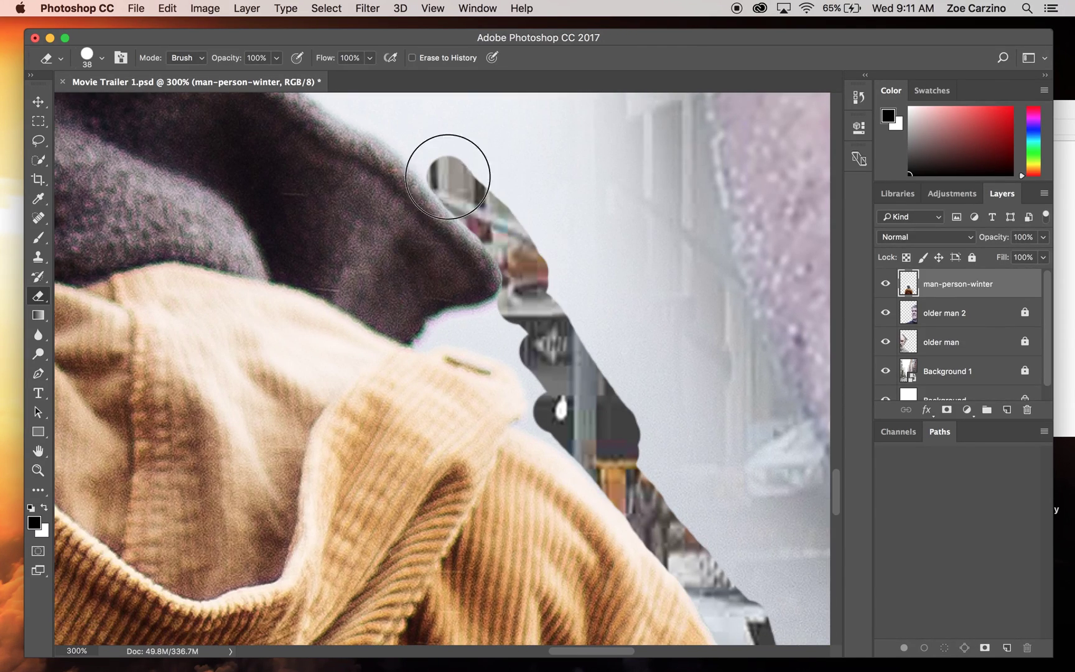
pyautogui.moveTo(507, 249); pyautogui.dragTo(489, 298)
# Step: Reduce the hard eraser to 20 px and clean the edge between the collar tip and the hood
pyautogui.click(102, 58)
pyautogui.moveTo(74, 98); pyautogui.dragTo(64, 98)
pyautogui.moveTo(494, 331)
pyautogui.mouseDown()
pyautogui.moveTo(438, 327)
pyautogui.moveTo(490, 347)
pyautogui.moveTo(537, 398)
pyautogui.moveTo(463, 335)
pyautogui.moveTo(429, 340)
pyautogui.mouseUp()
pyautogui.moveTo(547, 421)
pyautogui.mouseDown()
pyautogui.moveTo(553, 434)
pyautogui.moveTo(537, 426)
pyautogui.mouseUp()
pyautogui.press('super+minus')
pyautogui.press('super+minus')
pyautogui.press('super+minus')
pyautogui.press('super+equal')
pyautogui.press('super+equal')
pyautogui.press('super+equal')
pyautogui.press('super+equal')
pyautogui.press('super+equal')
# Step: Set the hard eraser to 7 px and erase the white remnant in the notch between collar and hood
pyautogui.click(102, 58)
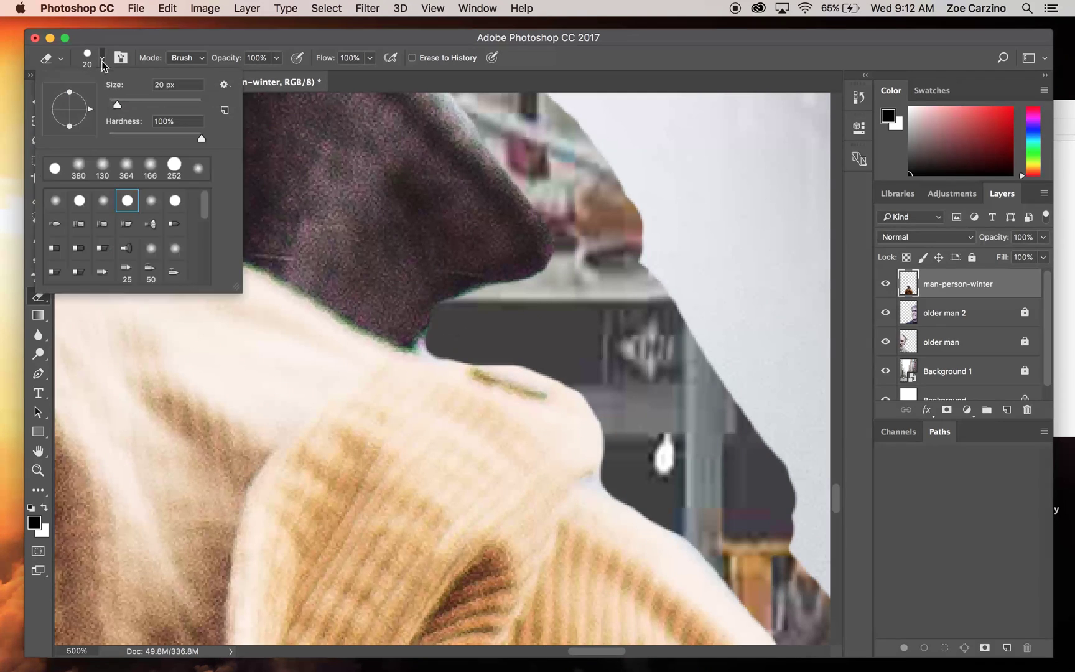
pyautogui.moveTo(113, 107); pyautogui.dragTo(111, 107)
pyautogui.moveTo(426, 341); pyautogui.dragTo(478, 344)
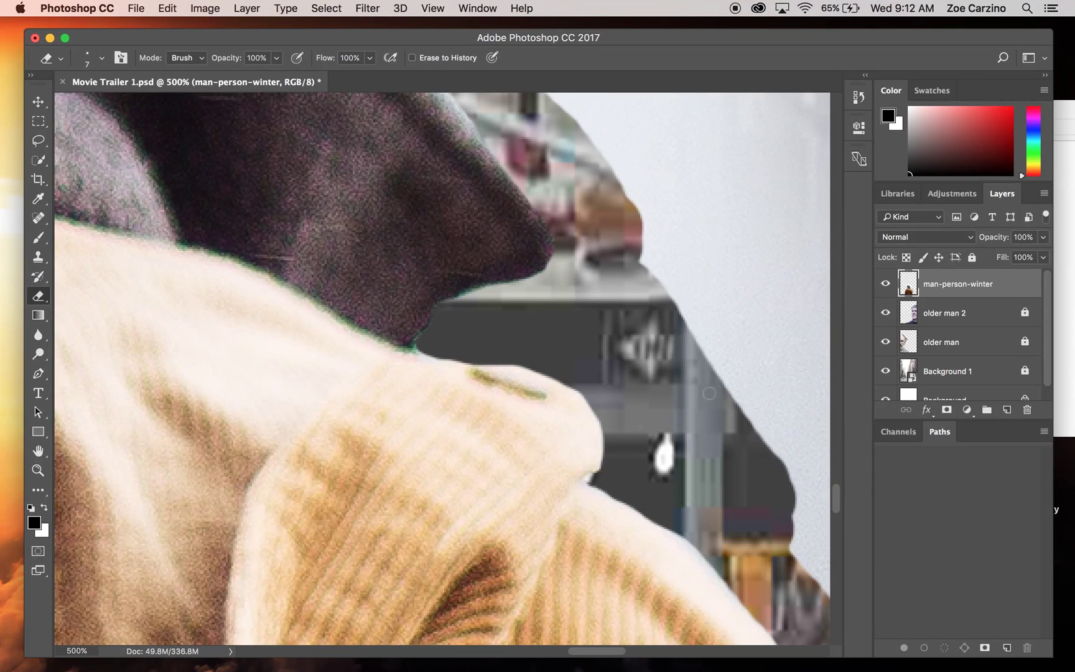
# Step: Erase the backdrop up the collar's right edge toward the hat, enlarging the hard eraser for the wider areas
pyautogui.scroll(2, 609, 463)
pyautogui.scroll(7, 447, 386)
pyautogui.hscroll(-4, 447, 386)
pyautogui.moveTo(566, 319); pyautogui.dragTo(601, 377)
pyautogui.click(101, 58)
pyautogui.moveTo(111, 107); pyautogui.dragTo(127, 107)
pyautogui.moveTo(591, 290)
pyautogui.mouseDown()
pyautogui.moveTo(504, 217)
pyautogui.moveTo(597, 317)
pyautogui.mouseUp()
pyautogui.scroll(5, 453, 165)
pyautogui.moveTo(387, 417); pyautogui.dragTo(534, 508)
# Step: Reduce the hard eraser to 14 px and erase closely along the right edge of the knit hat
pyautogui.click(102, 58)
pyautogui.moveTo(127, 107); pyautogui.dragTo(115, 107)
pyautogui.moveTo(362, 401); pyautogui.dragTo(377, 389)
pyautogui.scroll(4, 377, 390)
pyautogui.moveTo(389, 463)
pyautogui.mouseDown()
pyautogui.moveTo(446, 372)
pyautogui.moveTo(472, 224)
pyautogui.mouseUp()
pyautogui.press('super+minus')
pyautogui.press('super+minus')
pyautogui.press('super+minus')
pyautogui.press('super+minus')
pyautogui.press('super+minus')
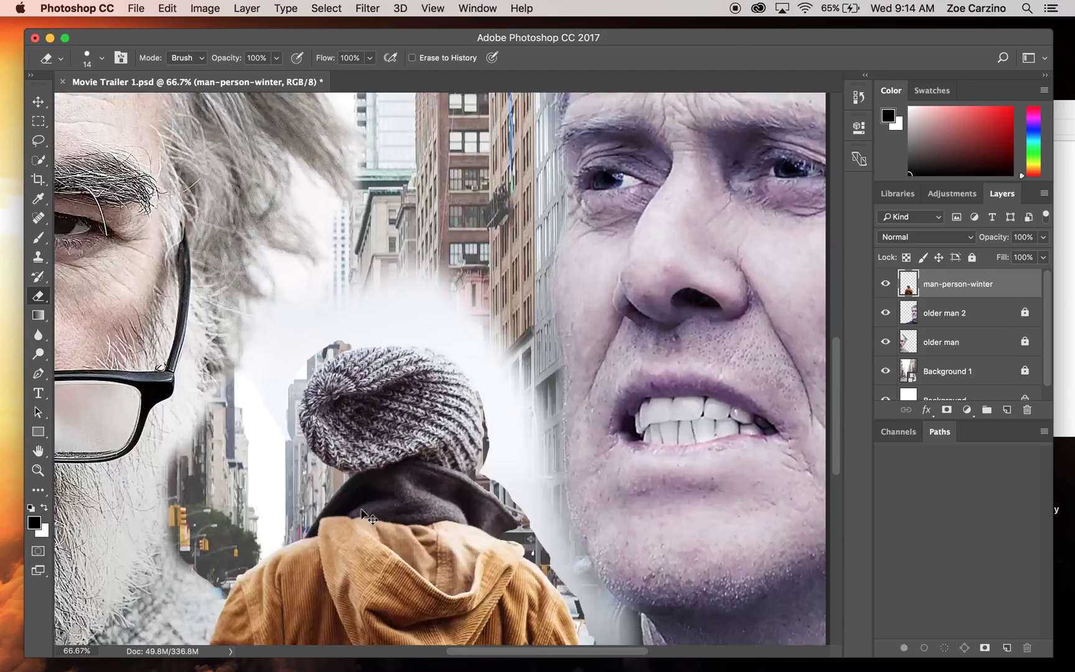
# Step: Enlarge the hard eraser to 444 px and clear the remaining pale backdrop above and around the knit hat
pyautogui.moveTo(613, 498)
pyautogui.mouseDown()
pyautogui.moveTo(530, 360)
pyautogui.moveTo(427, 288)
pyautogui.moveTo(228, 240)
pyautogui.mouseUp()
pyautogui.click(102, 59)
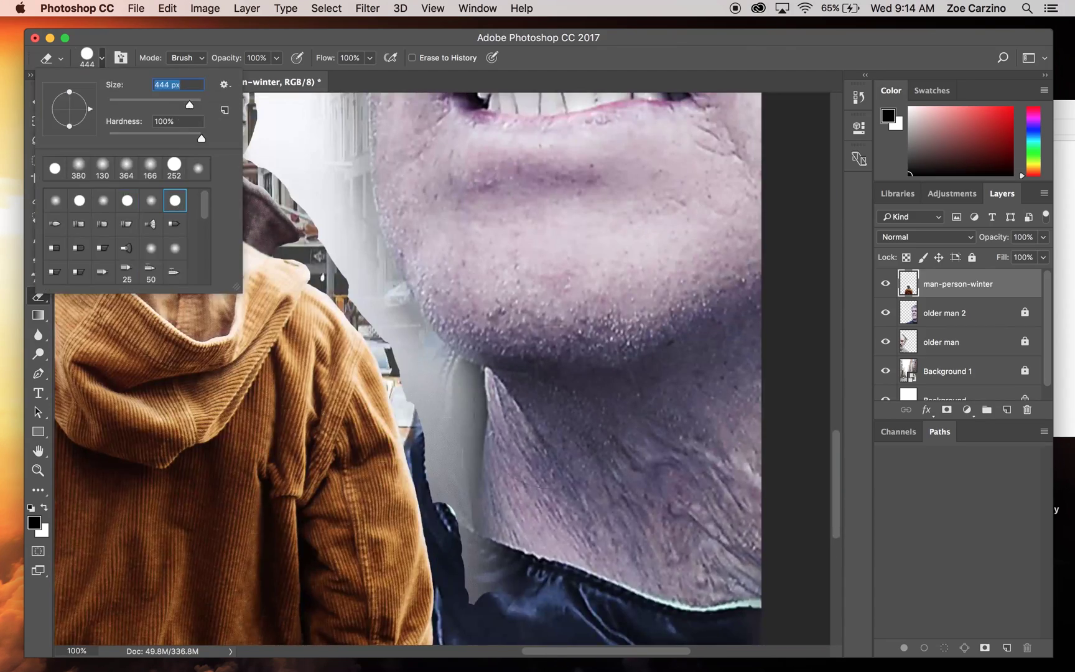
pyautogui.press('Return')
pyautogui.moveTo(461, 560)
pyautogui.mouseDown()
pyautogui.moveTo(404, 205)
pyautogui.moveTo(373, 112)
pyautogui.mouseUp()
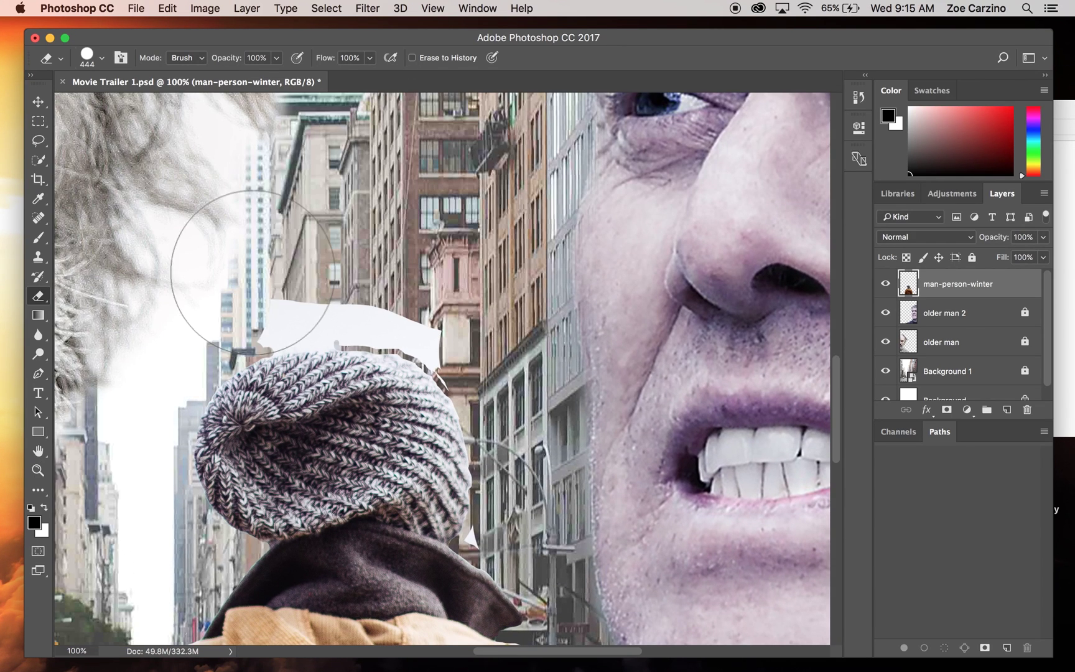
pyautogui.moveTo(252, 271); pyautogui.dragTo(367, 279)
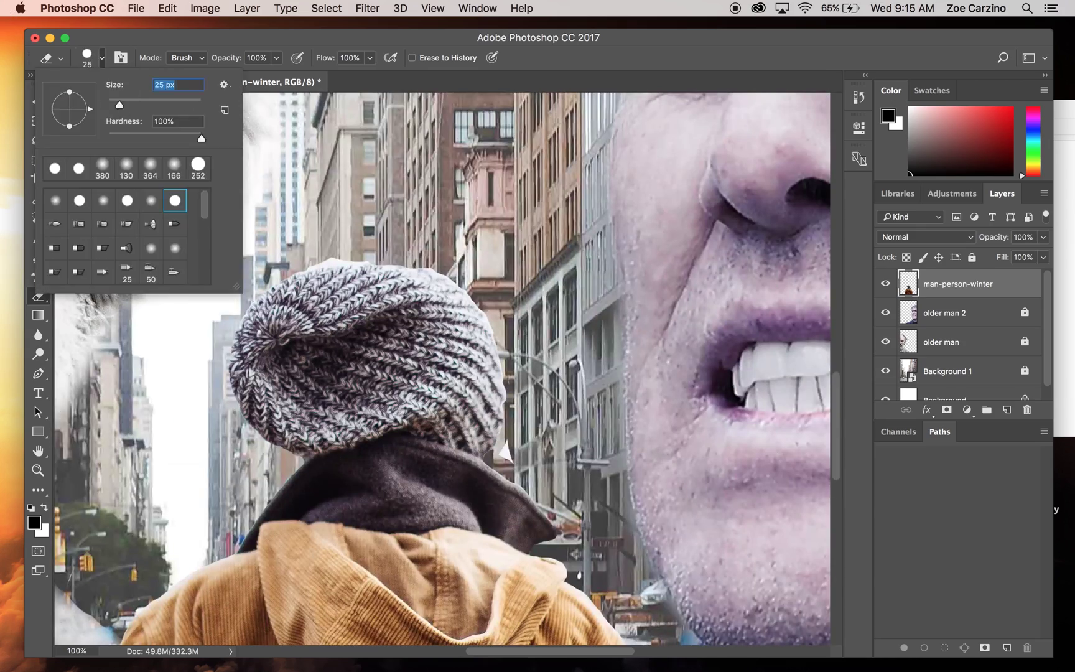
# Step: Set a soft eraser to 12 px and erase the pale fringe along the knit hat's upper right edge
pyautogui.press('Return')
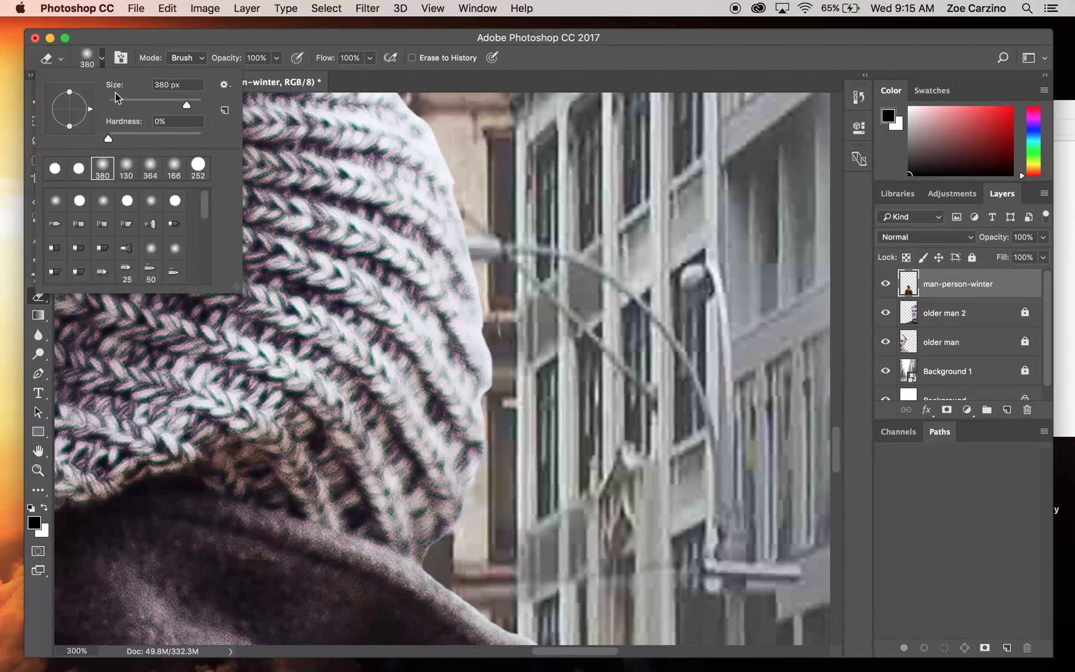
pyautogui.press('Return')
pyautogui.scroll(4, 473, 392)
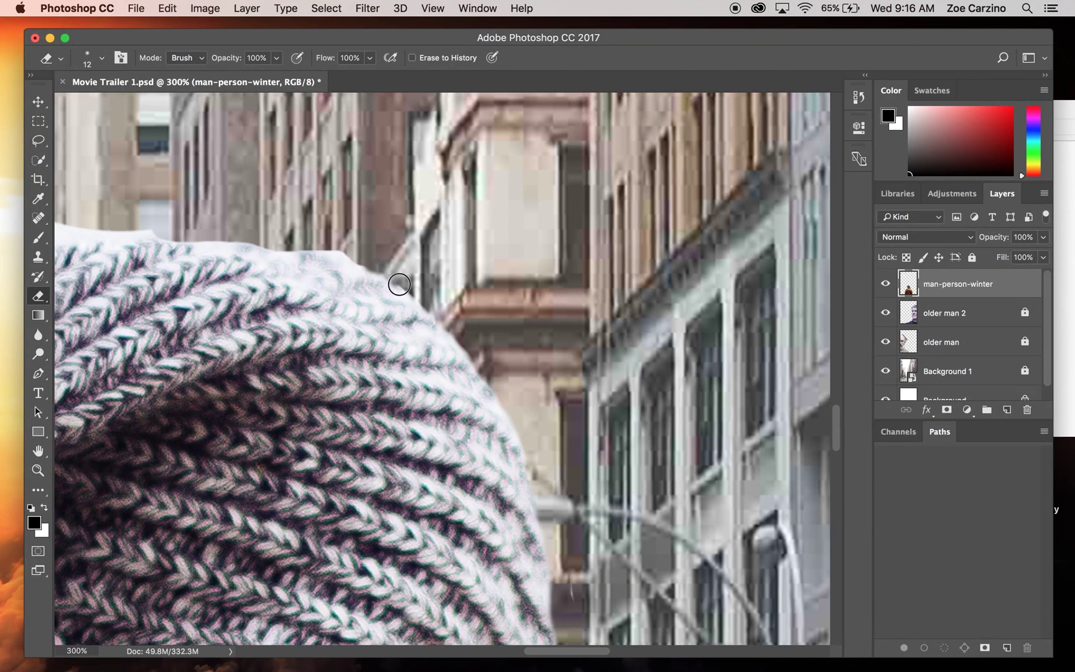
pyautogui.moveTo(400, 284); pyautogui.dragTo(323, 246)
# Step: Erase the white remnants along the top of the knit hat with the 12 px soft eraser
pyautogui.hscroll(-5, 504, 370)
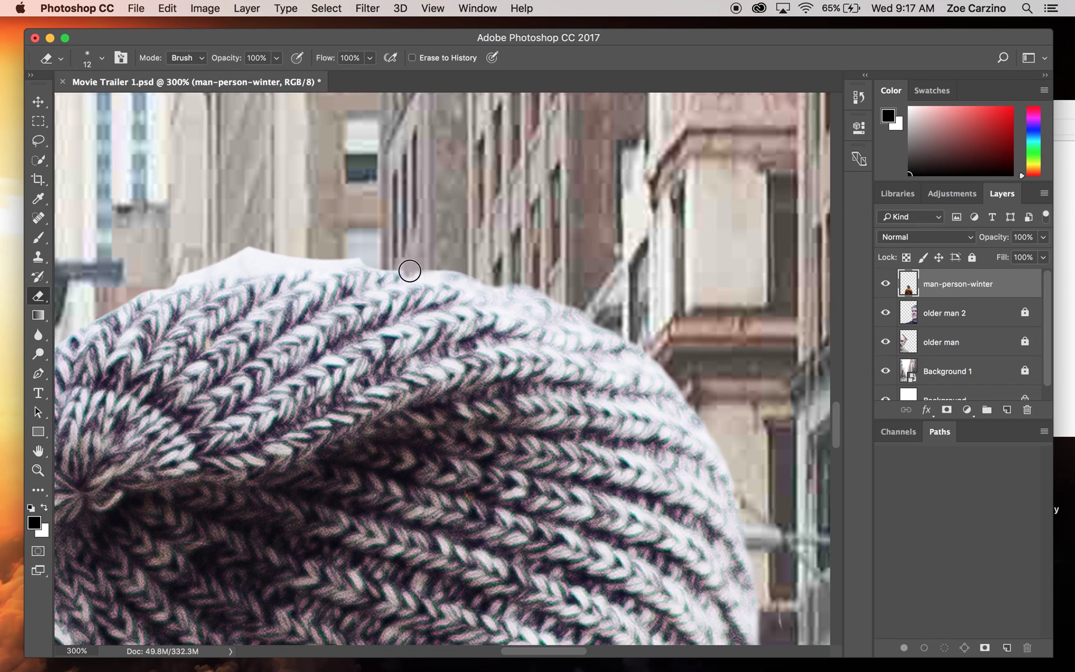
pyautogui.moveTo(348, 259)
pyautogui.mouseDown()
pyautogui.moveTo(283, 259)
pyautogui.moveTo(159, 300)
pyautogui.mouseUp()
pyautogui.press('super+minus')
pyautogui.press('super+equal')
pyautogui.moveTo(237, 283); pyautogui.dragTo(319, 281)
pyautogui.moveTo(914, 51); pyautogui.dragTo(1051, 50)
pyautogui.moveTo(351, 276)
pyautogui.mouseDown()
pyautogui.moveTo(331, 277)
pyautogui.moveTo(591, 318)
pyautogui.mouseUp()
# Step: Go around the hat's left and right edges and the collar's right edge, cleaning off the last white remnants
pyautogui.scroll(-8, 286, 454)
pyautogui.hscroll(-8, 285, 453)
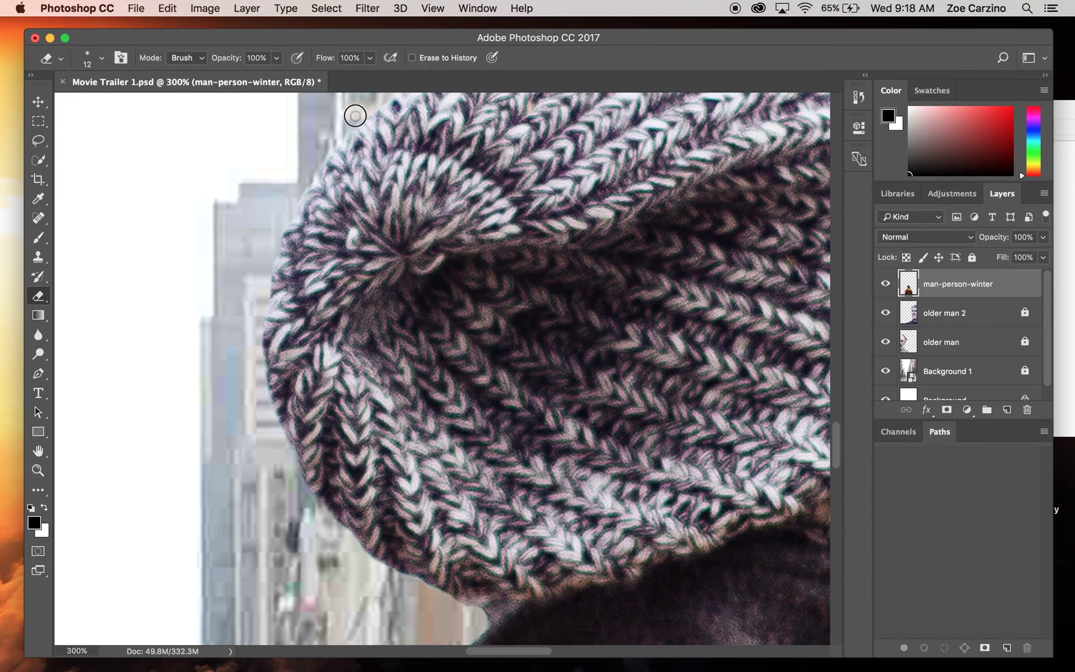
pyautogui.scroll(5, 274, 273)
pyautogui.hscroll(15, 784, 573)
pyautogui.scroll(-6, 784, 573)
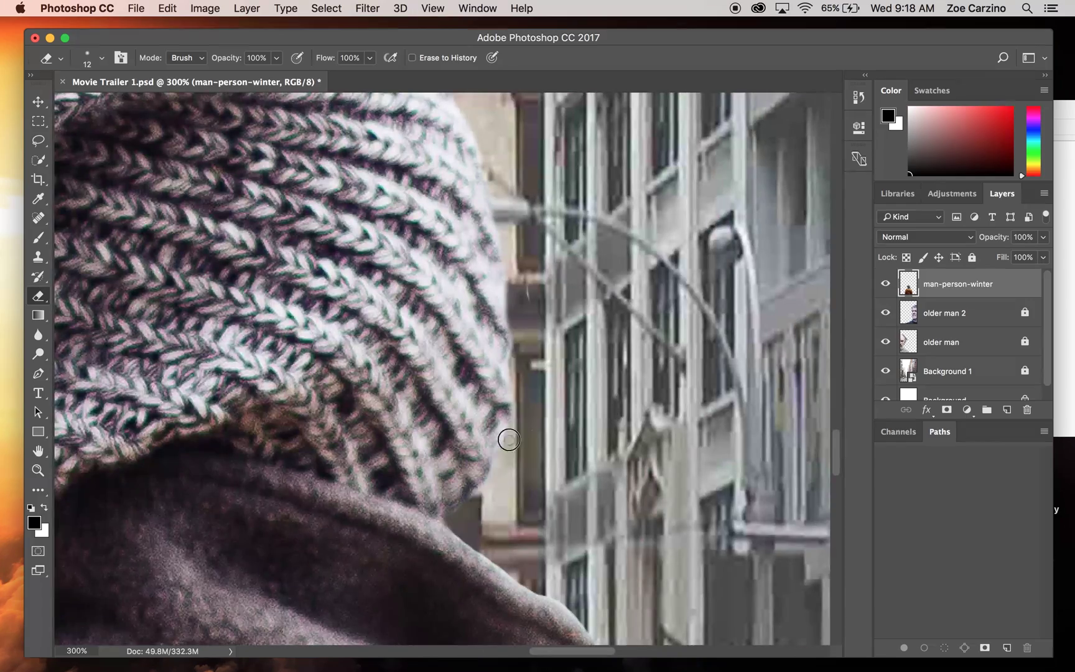
pyautogui.scroll(-3, 384, 451)
pyautogui.scroll(1, 562, 480)
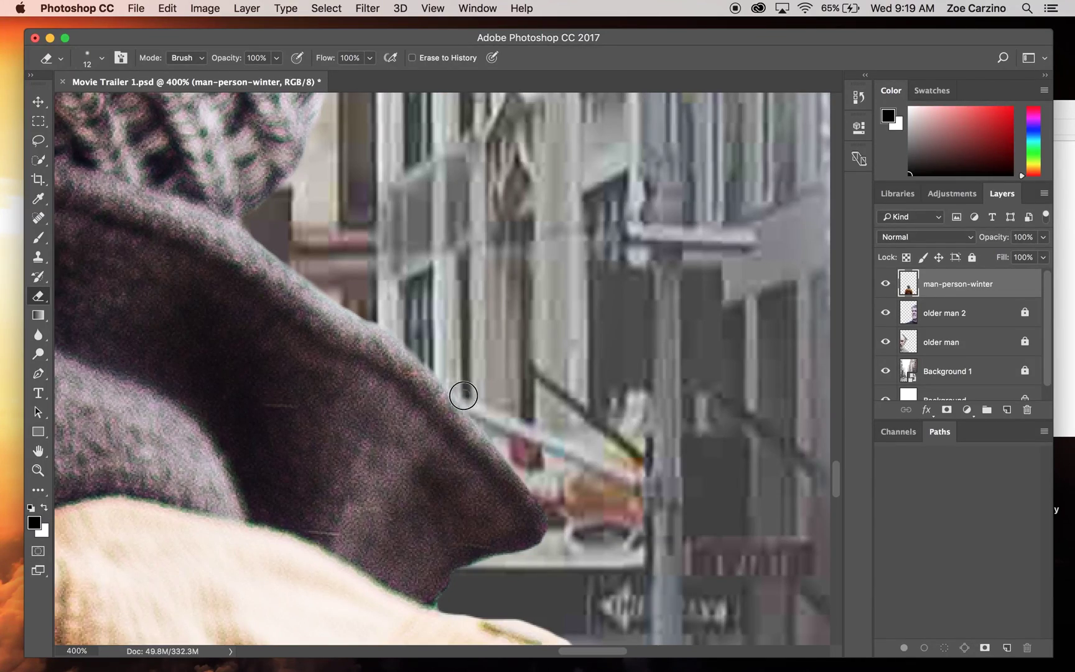
pyautogui.press('super+0')
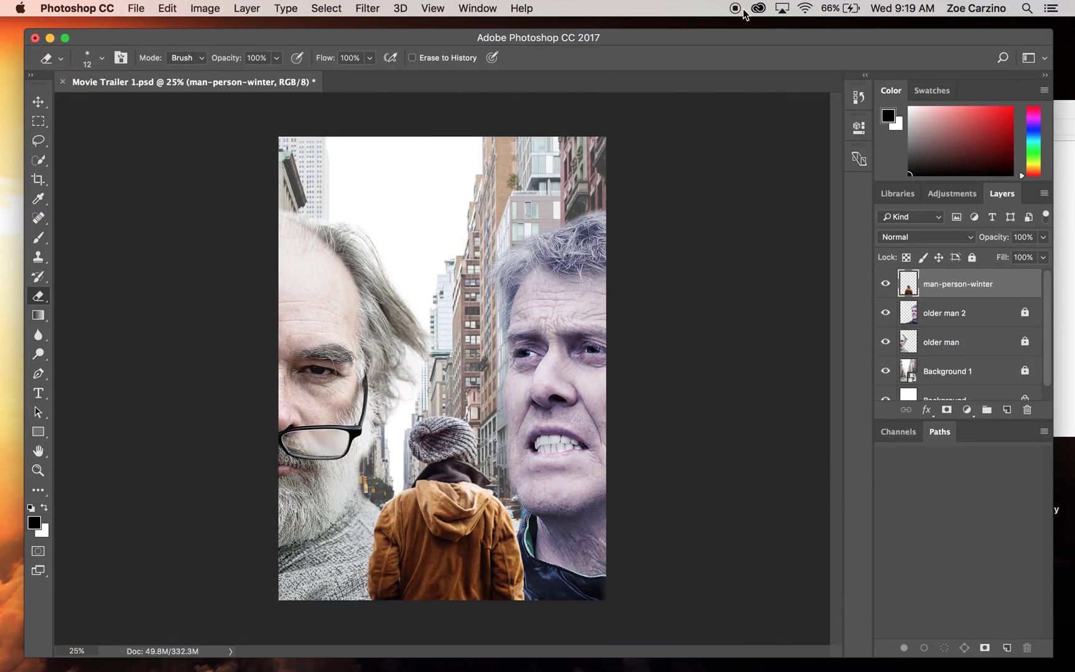
# Step: Switch to the Move tool and lock the man-person-winter layer
pyautogui.press('v')
pyautogui.moveTo(427, 360); pyautogui.dragTo(422, 358)
pyautogui.click(767, 380)
pyautogui.click(38, 101)
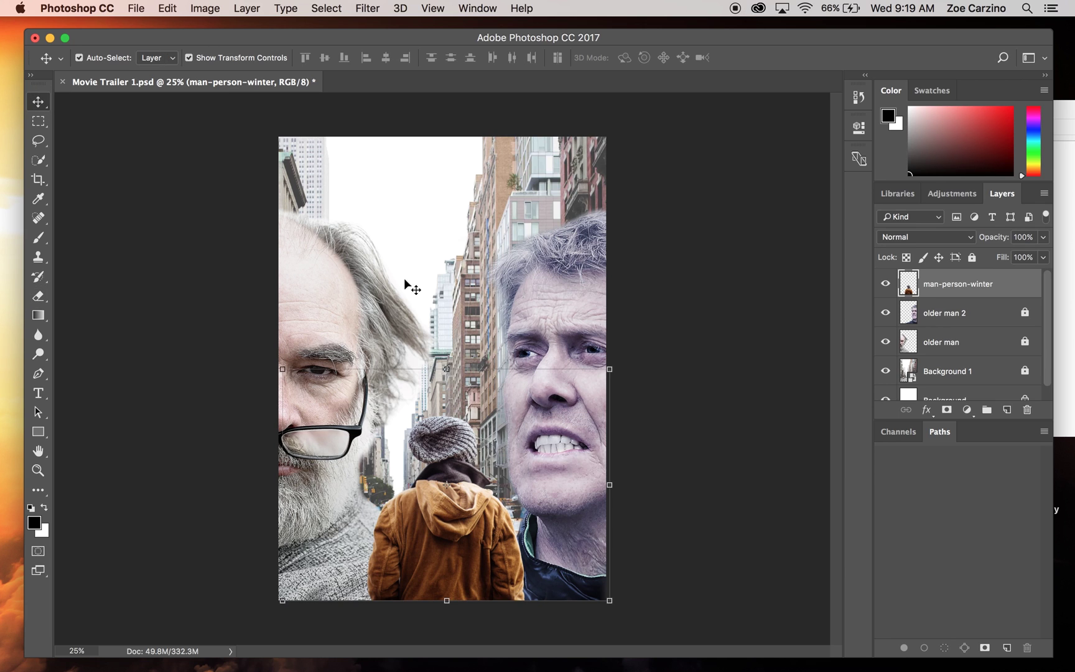
pyautogui.click(972, 257)
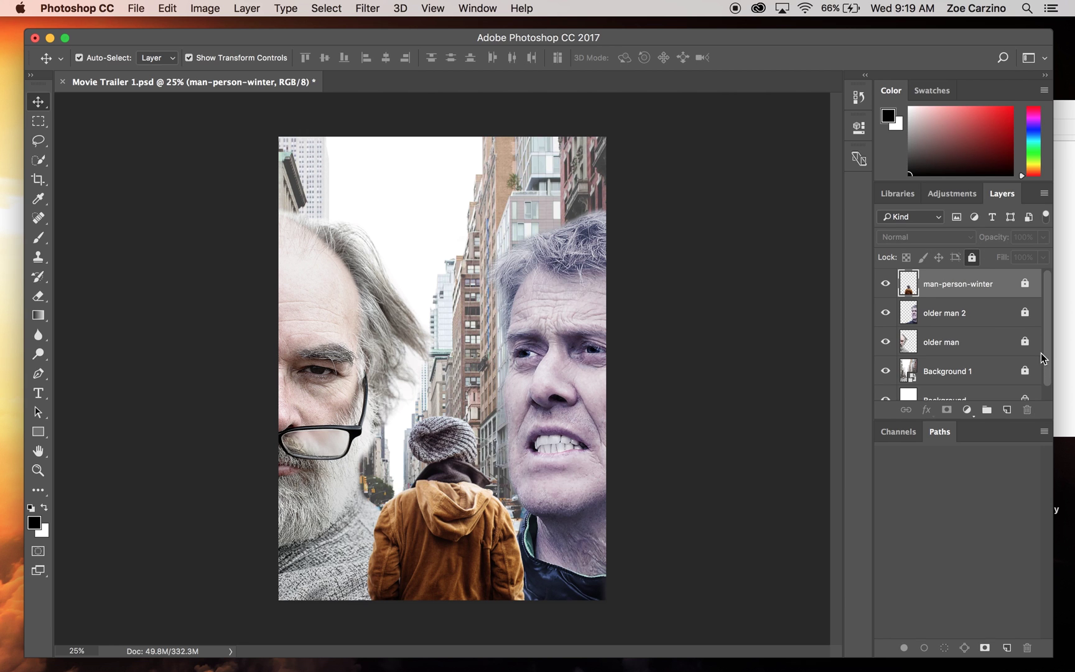
# Step: Nudge the older man layer slightly to the left with the Move tool and lock the layer again
pyautogui.click(357, 341)
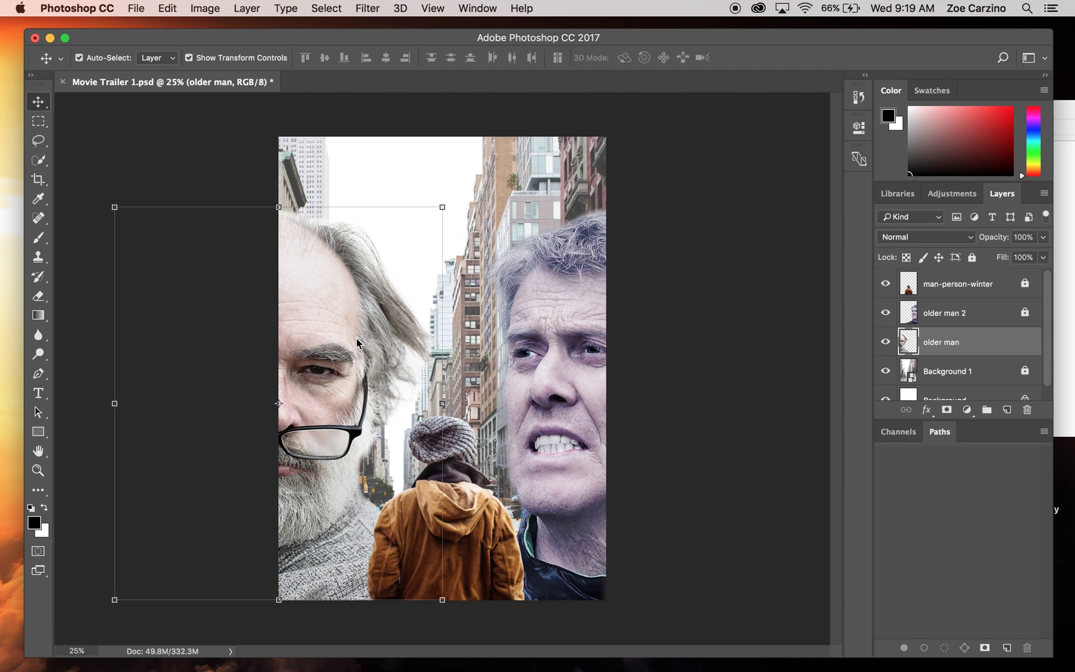
pyautogui.hotkey('shift', 'Left')
pyautogui.hotkey('shift', 'Left')
pyautogui.hotkey('shift', 'Left')
pyautogui.hotkey('shift', 'Left')
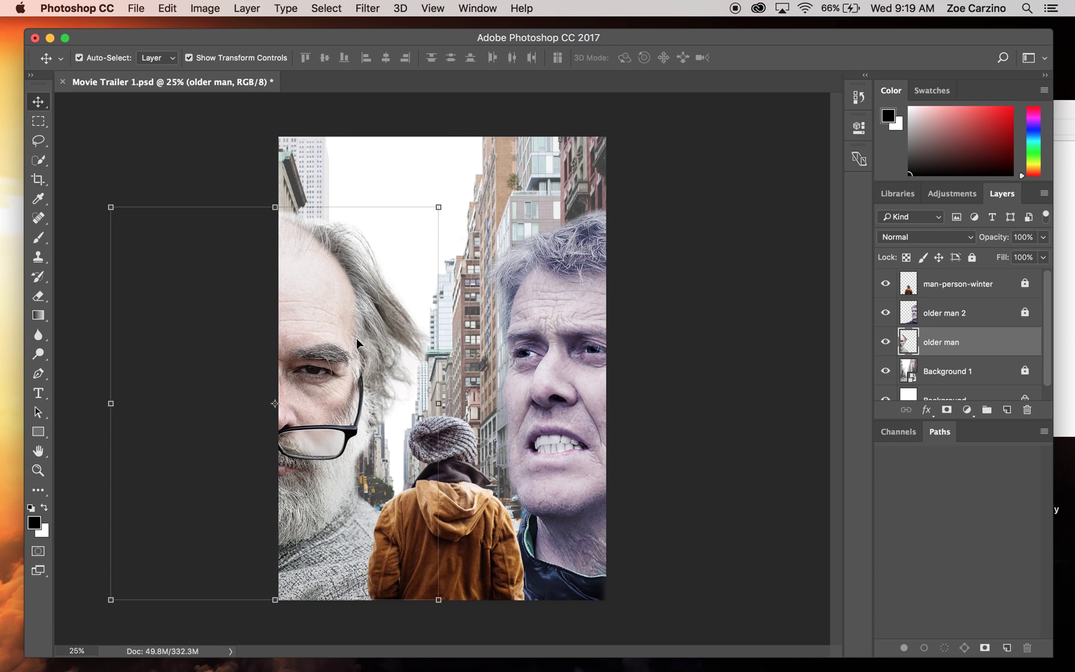
pyautogui.hotkey('shift', 'Left')
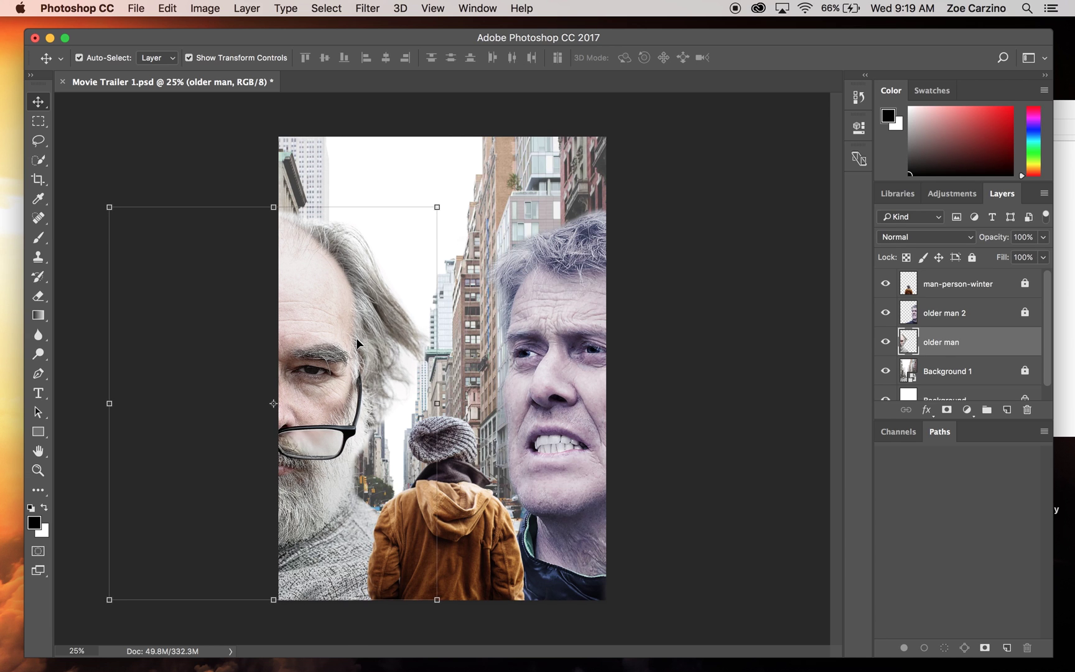
pyautogui.click(773, 388)
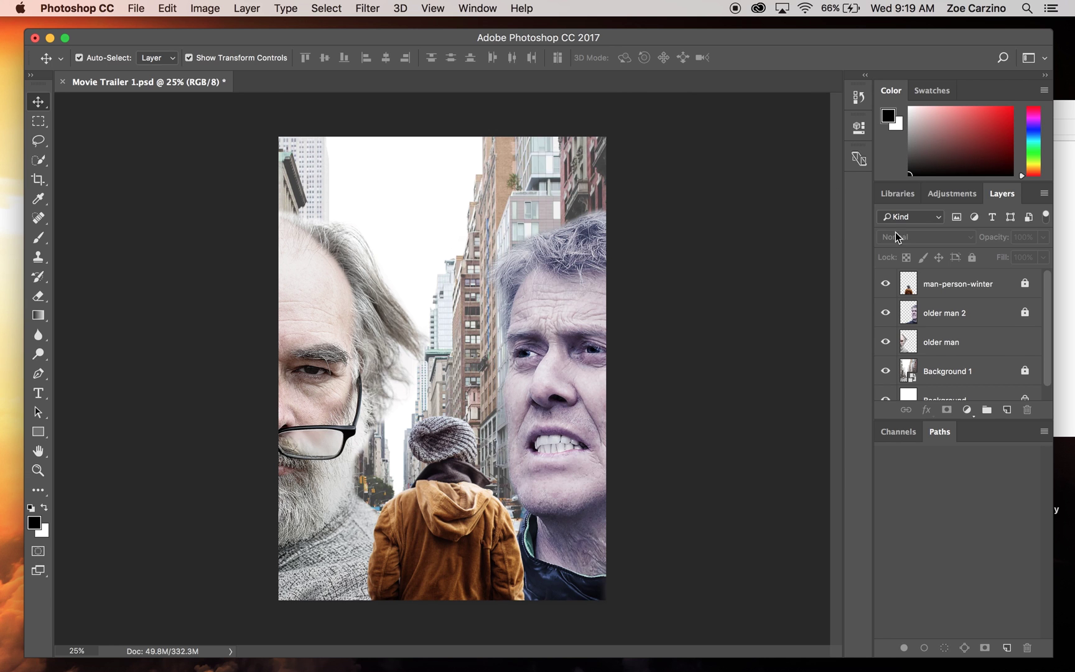
pyautogui.click(1024, 351)
pyautogui.click(972, 257)
# Step: Place the fog image into the poster and move its layer above man-person-winter
pyautogui.moveTo(179, 669)
pyautogui.click(52, 647)
pyautogui.moveTo(817, 179); pyautogui.dragTo(385, 305)
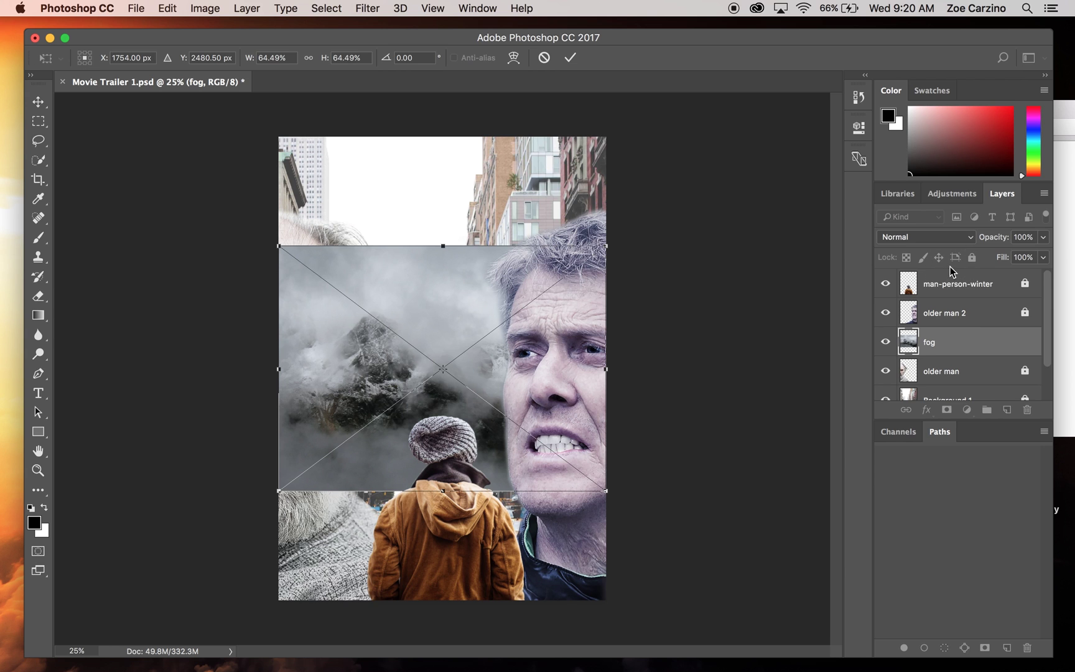
pyautogui.click(38, 101)
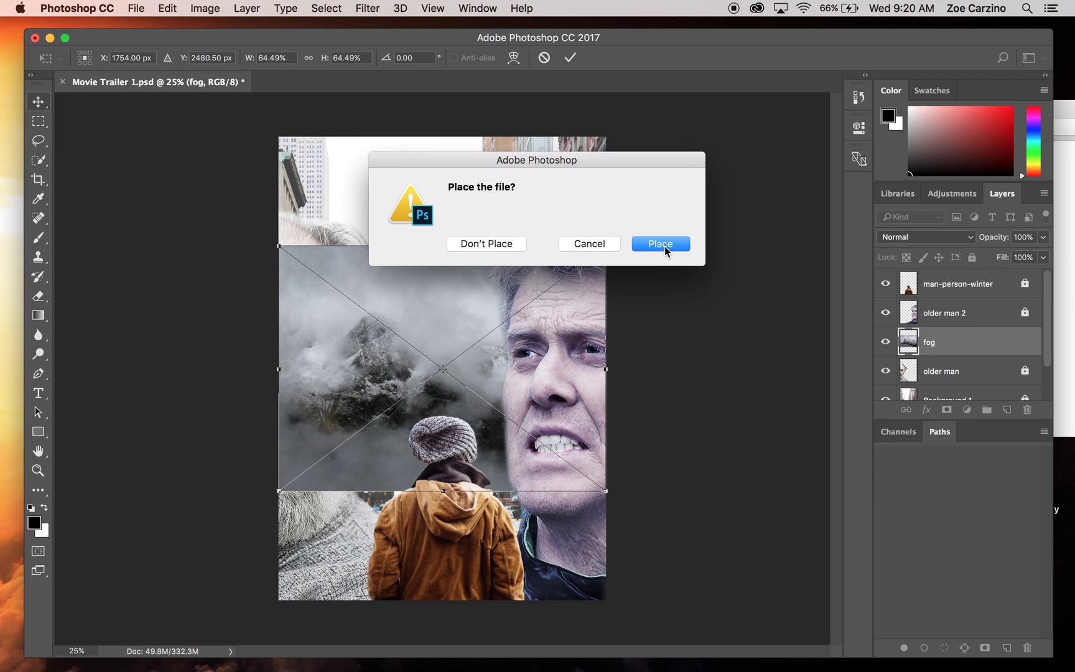
pyautogui.click(666, 244)
pyautogui.moveTo(989, 346); pyautogui.dragTo(983, 280)
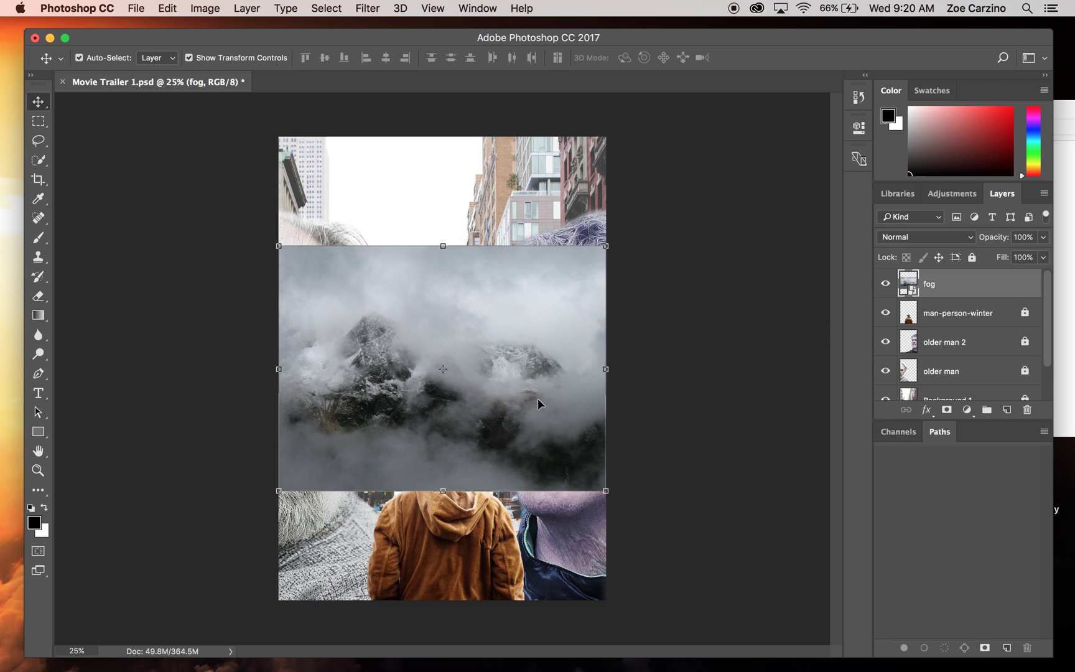
# Step: Scale the fog image proportionally to about 126% and position it so it covers the whole poster
pyautogui.moveTo(279, 247); pyautogui.dragTo(185, 78)
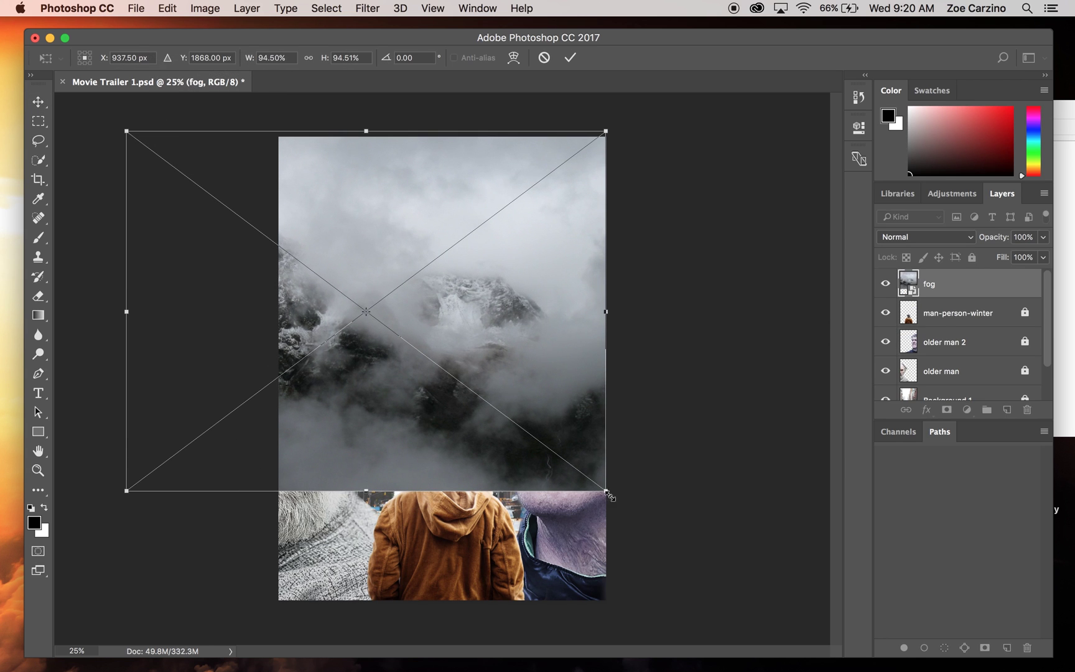
pyautogui.moveTo(608, 493); pyautogui.dragTo(739, 658)
pyautogui.moveTo(511, 561); pyautogui.dragTo(532, 559)
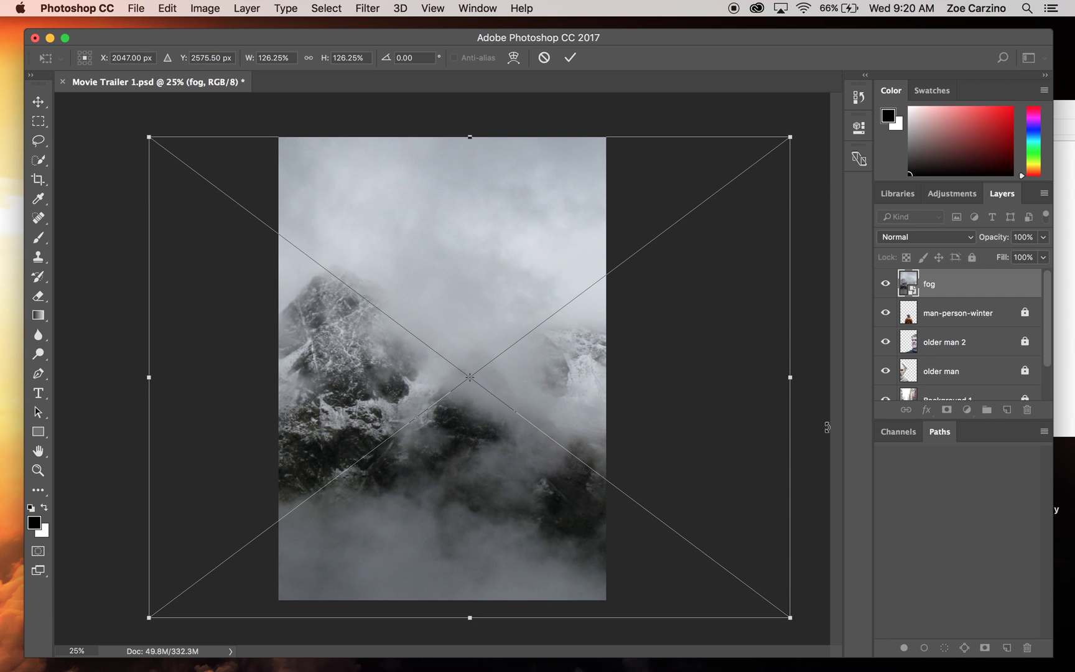
# Step: Lower the fog layer's opacity to 52%
pyautogui.click(1044, 237)
pyautogui.moveTo(1045, 253); pyautogui.dragTo(1009, 255)
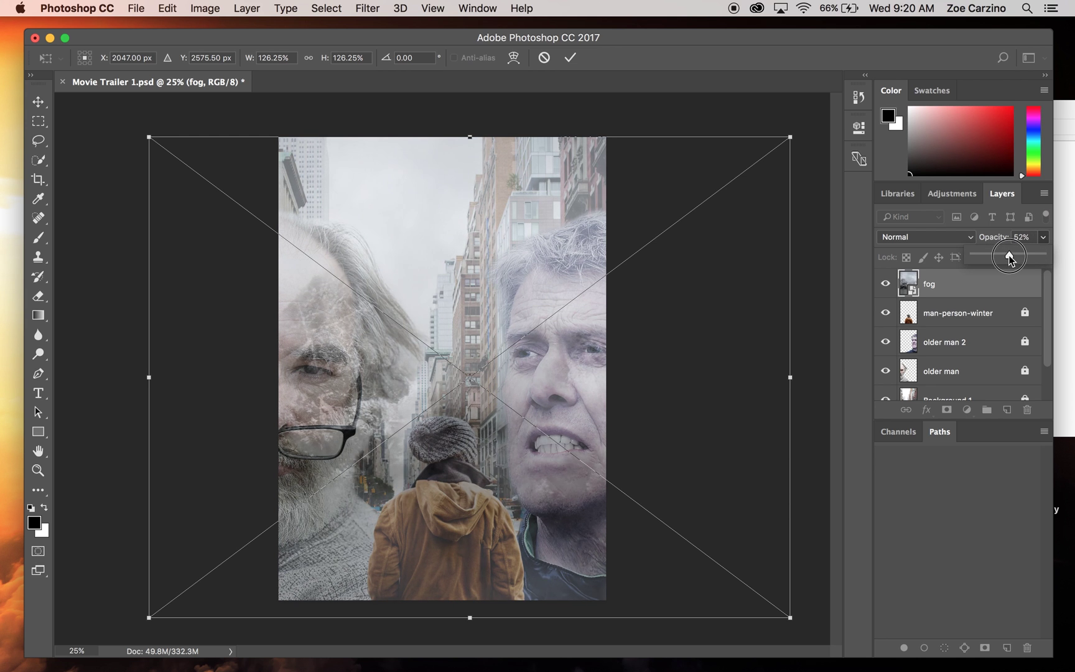
pyautogui.click(820, 181)
# Step: Commit the fog image's transform and rasterize its smart object for use with the Eraser tool
pyautogui.click(38, 296)
pyautogui.click(649, 244)
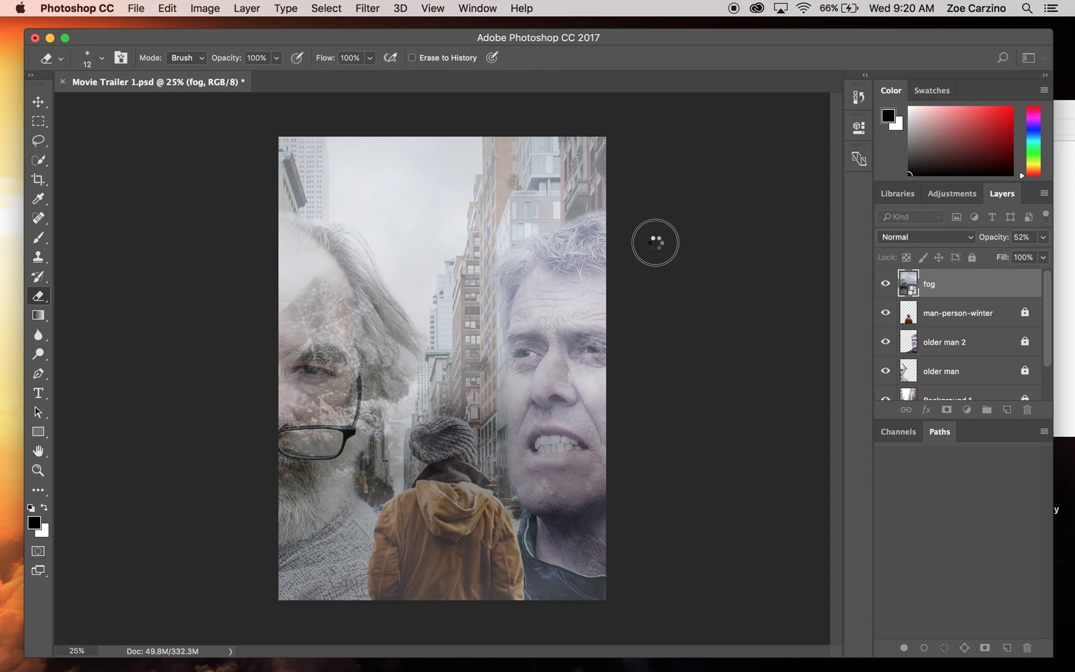
pyautogui.click(516, 243)
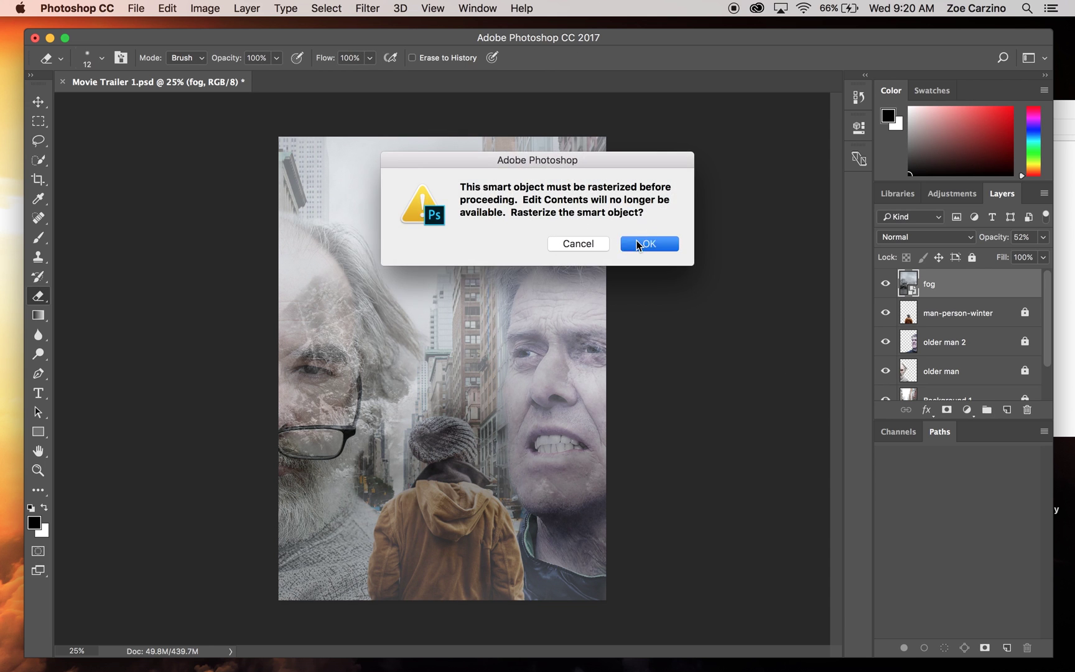
pyautogui.click(648, 243)
# Step: Set a soft eraser to 2120 px and erase the fog over the right man's face, undoing the stroke on the jacket
pyautogui.click(101, 57)
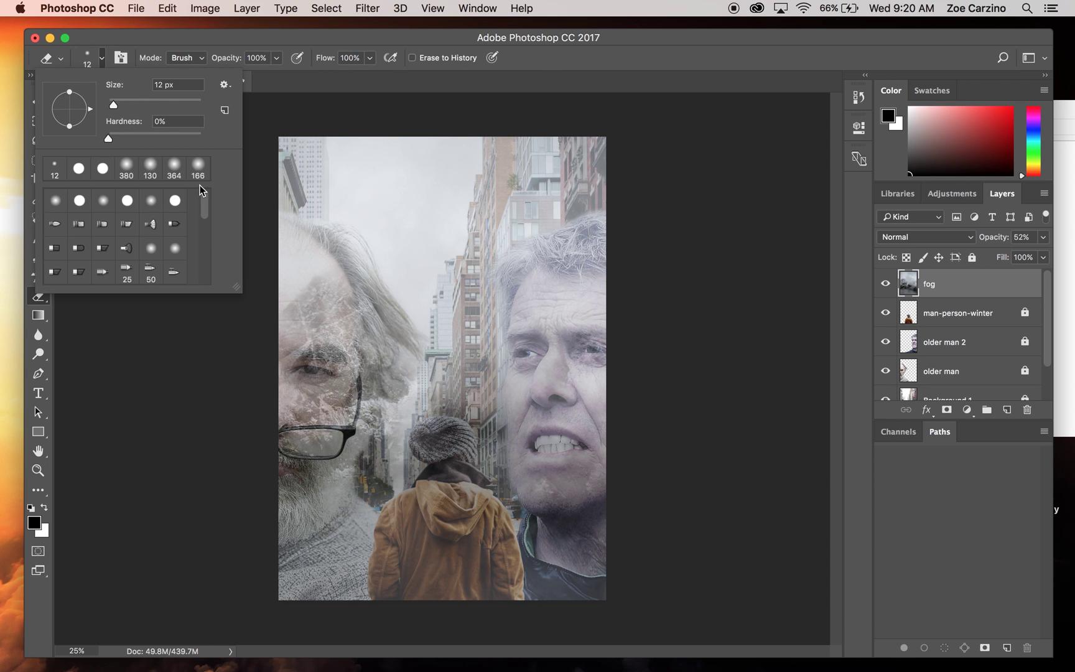
pyautogui.click(175, 167)
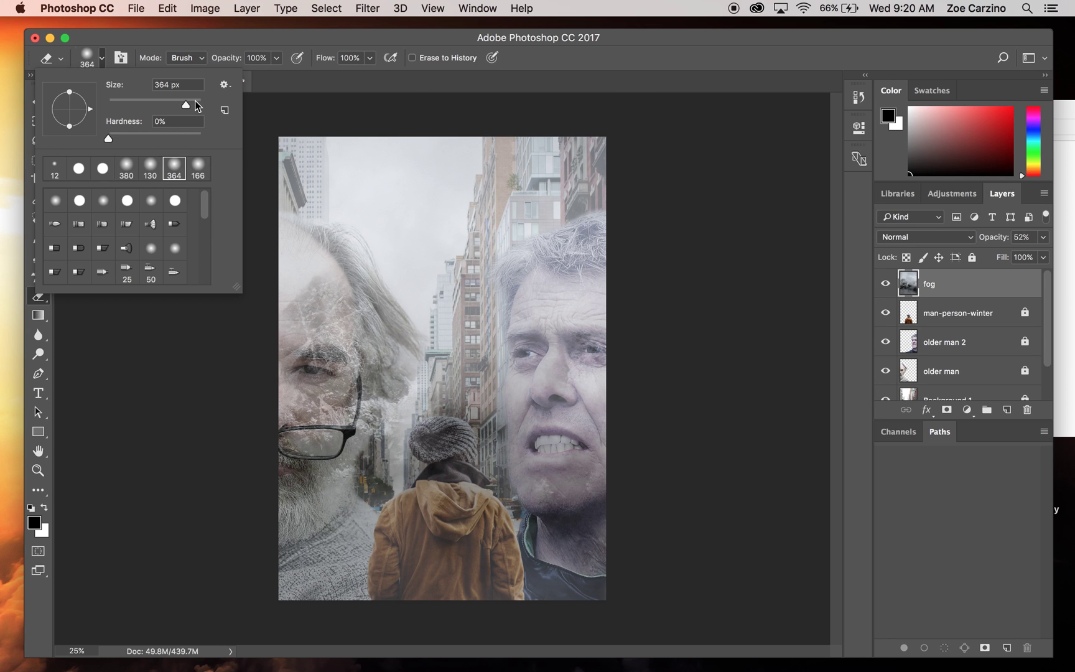
pyautogui.click(626, 349)
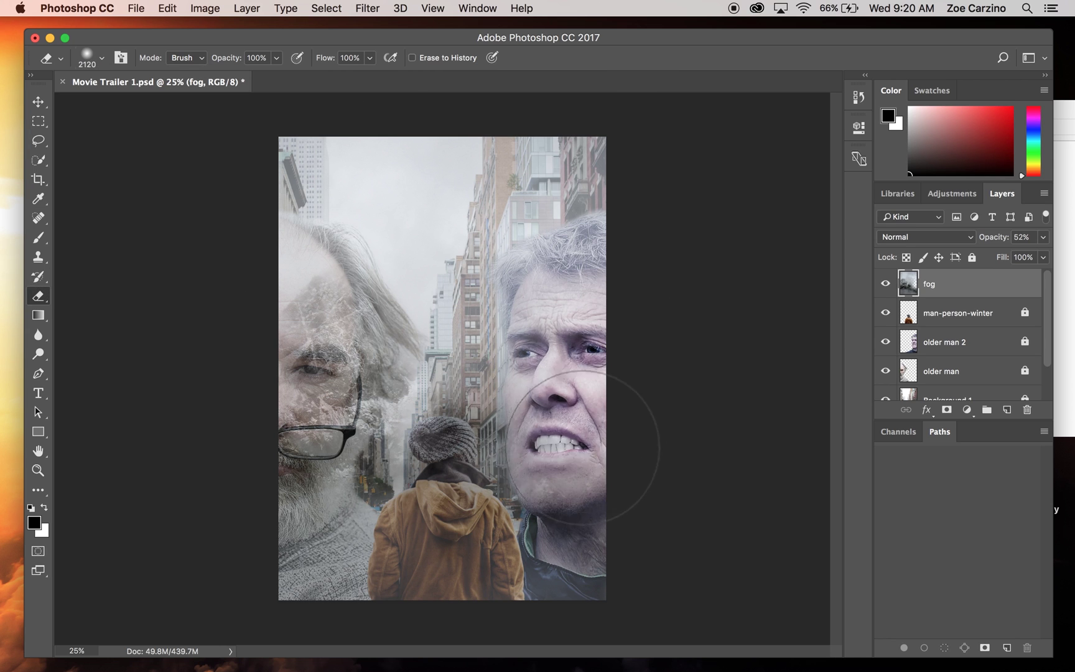
pyautogui.click(619, 491)
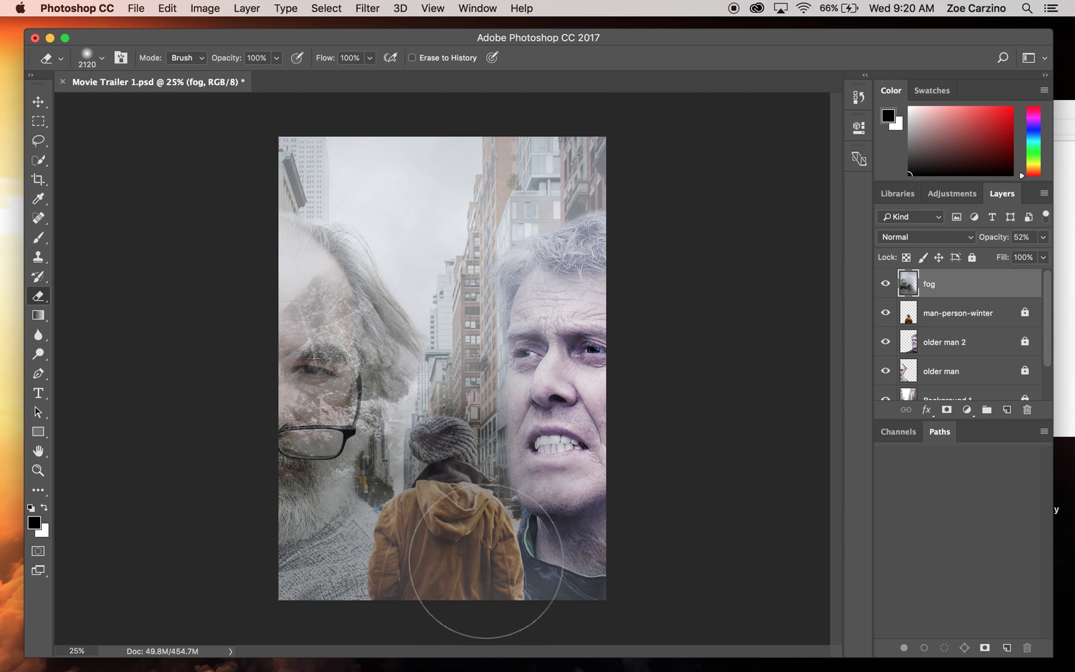
pyautogui.click(445, 566)
pyautogui.press('super+z')
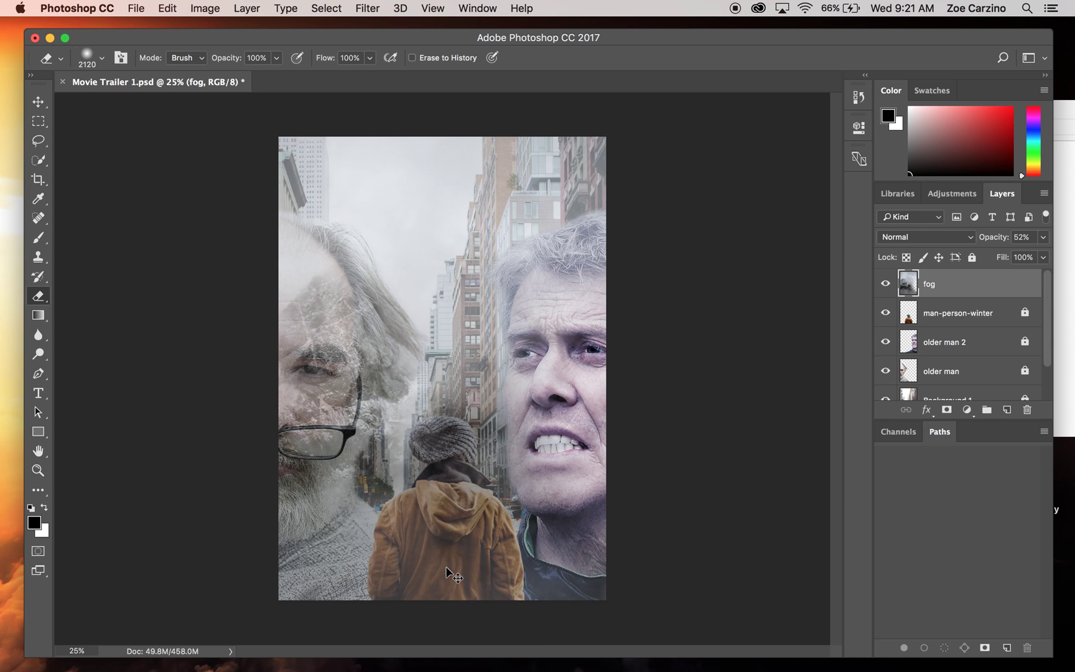
# Step: Erase the fog over the left man's glasses, eye, forehead and beard with the 2120 px soft eraser
pyautogui.click(277, 433)
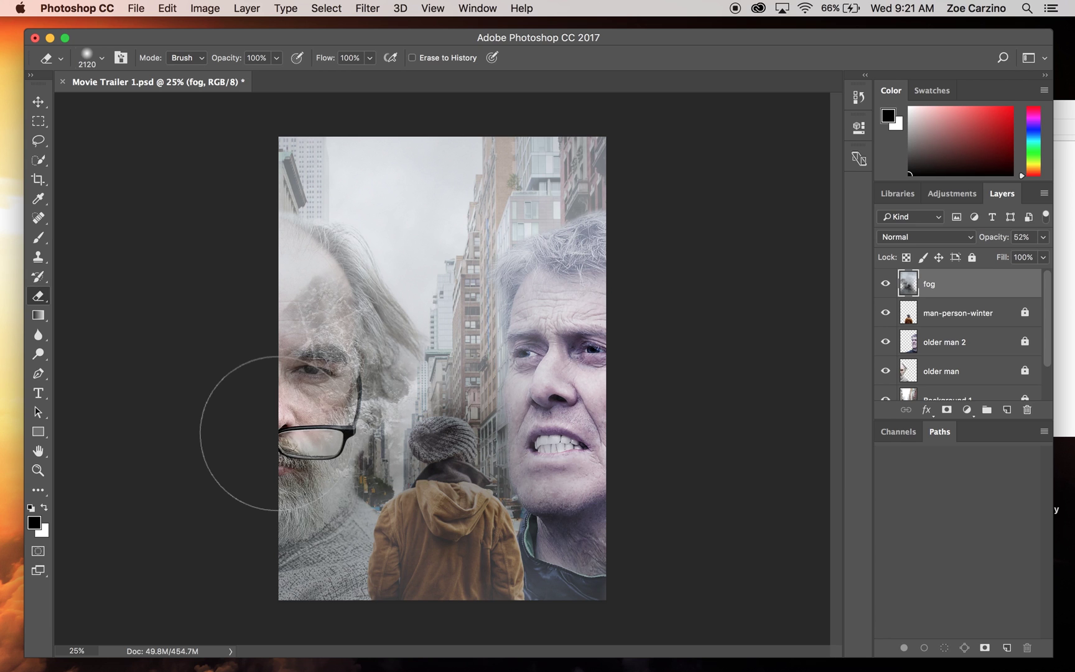
pyautogui.click(276, 373)
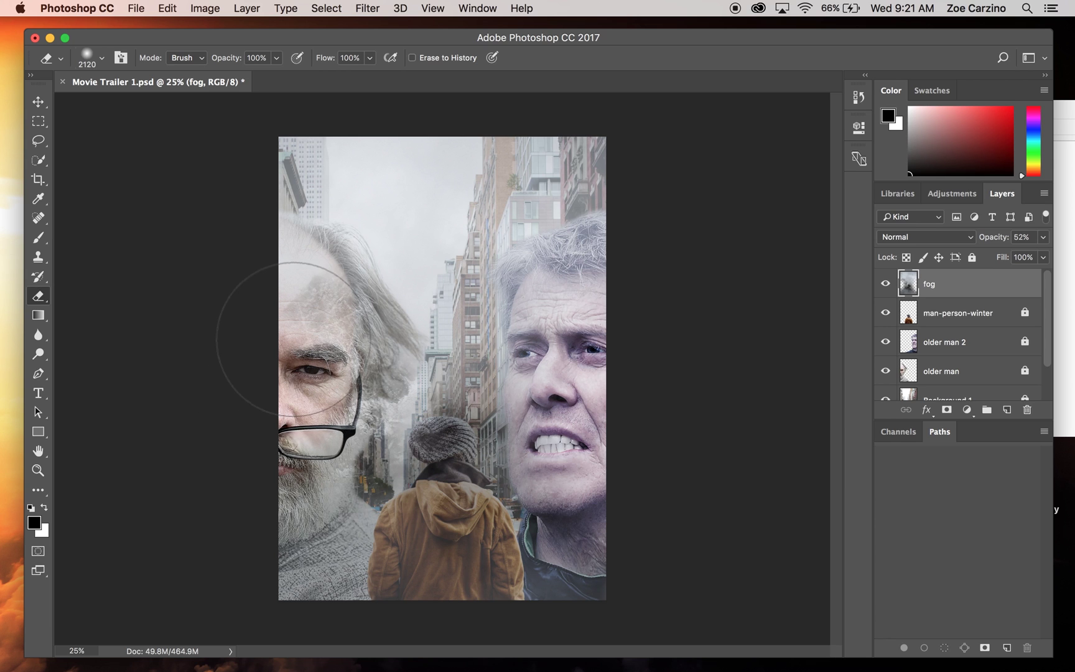
pyautogui.click(288, 312)
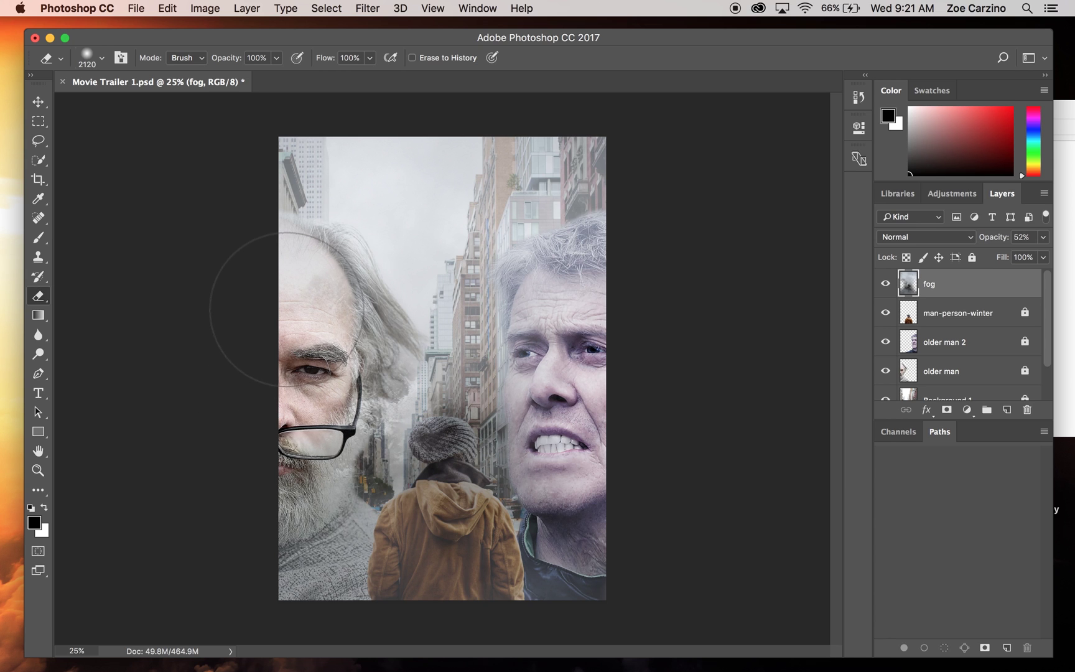
pyautogui.click(278, 309)
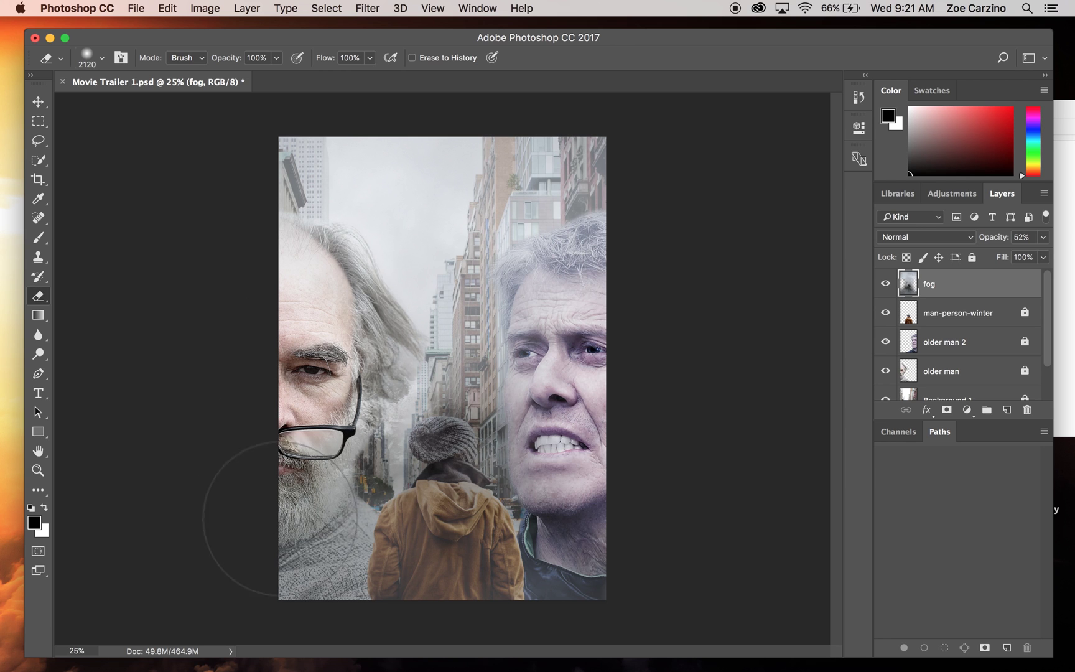
pyautogui.click(270, 504)
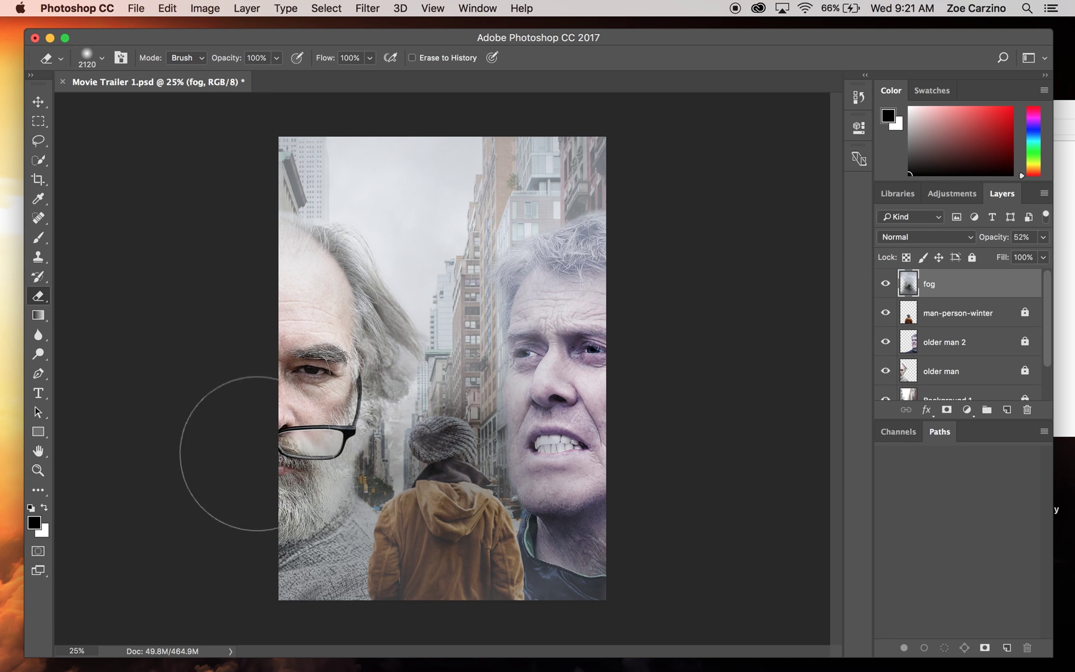
# Step: Raise the fog layer's opacity to 100% and erase the fog over the right man's face and hair
pyautogui.click(1043, 237)
pyautogui.moveTo(1013, 255); pyautogui.dragTo(1062, 258)
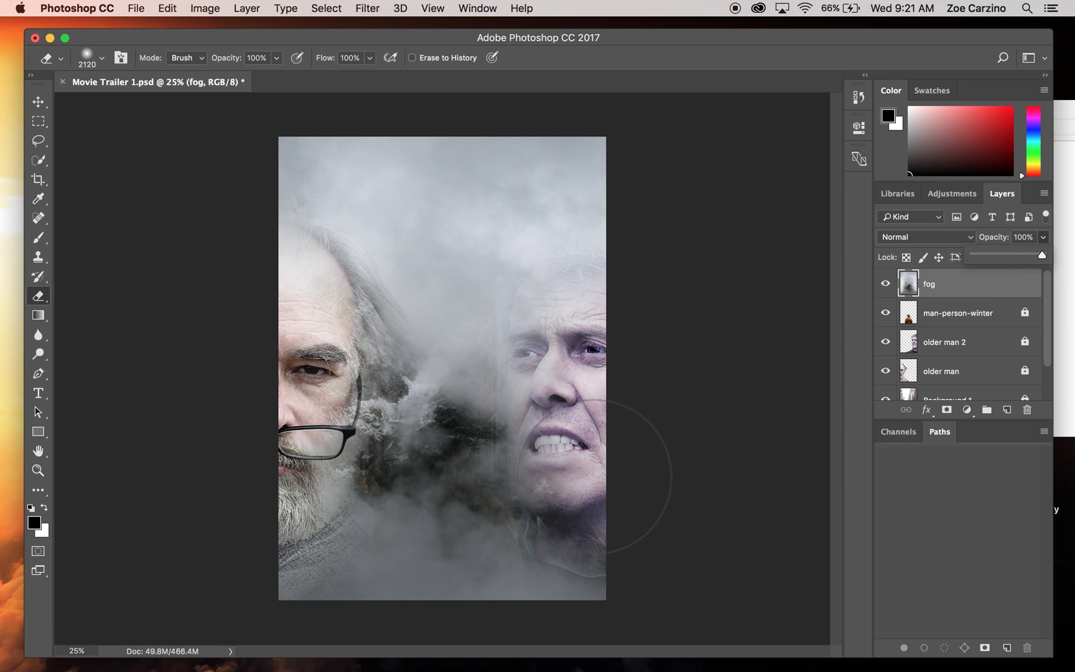
pyautogui.click(594, 477)
pyautogui.click(595, 477)
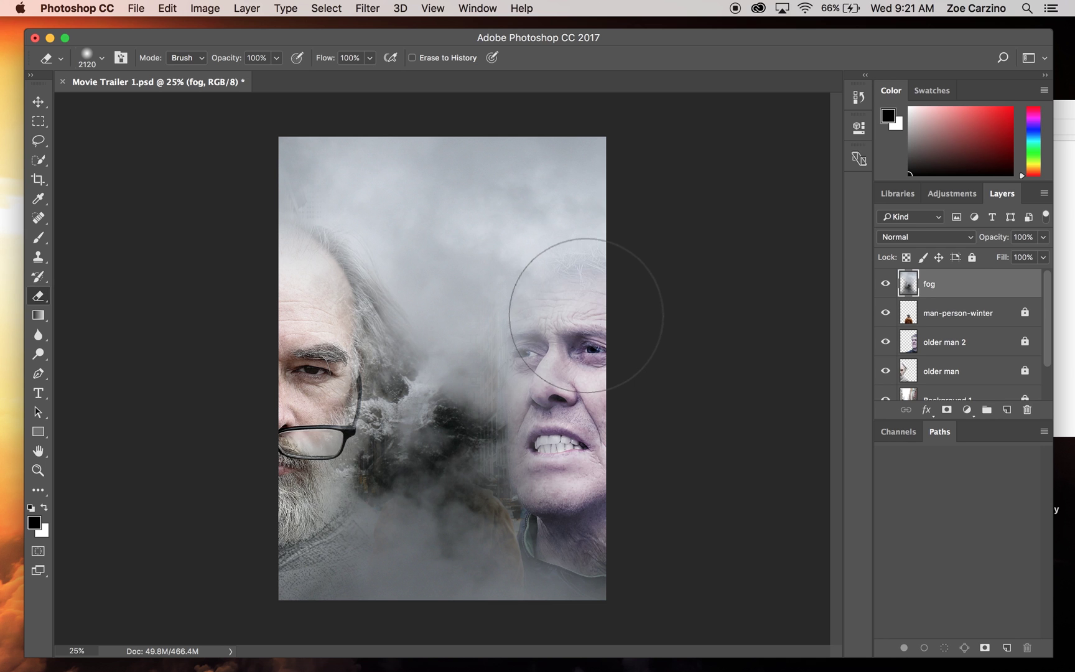
pyautogui.moveTo(585, 278); pyautogui.dragTo(551, 290)
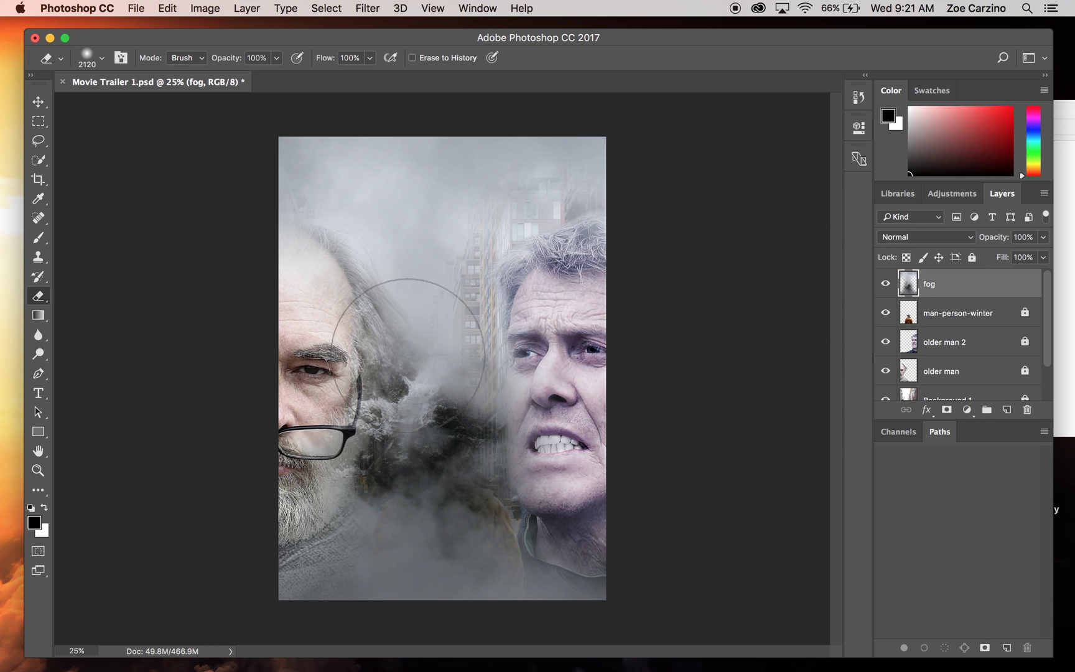
# Step: Erase the fog over the left man's hair and over the hat and upper back of the man in the middle
pyautogui.moveTo(350, 352)
pyautogui.mouseDown()
pyautogui.moveTo(336, 322)
pyautogui.moveTo(291, 316)
pyautogui.moveTo(295, 255)
pyautogui.moveTo(258, 224)
pyautogui.mouseUp()
pyautogui.moveTo(384, 468); pyautogui.dragTo(398, 442)
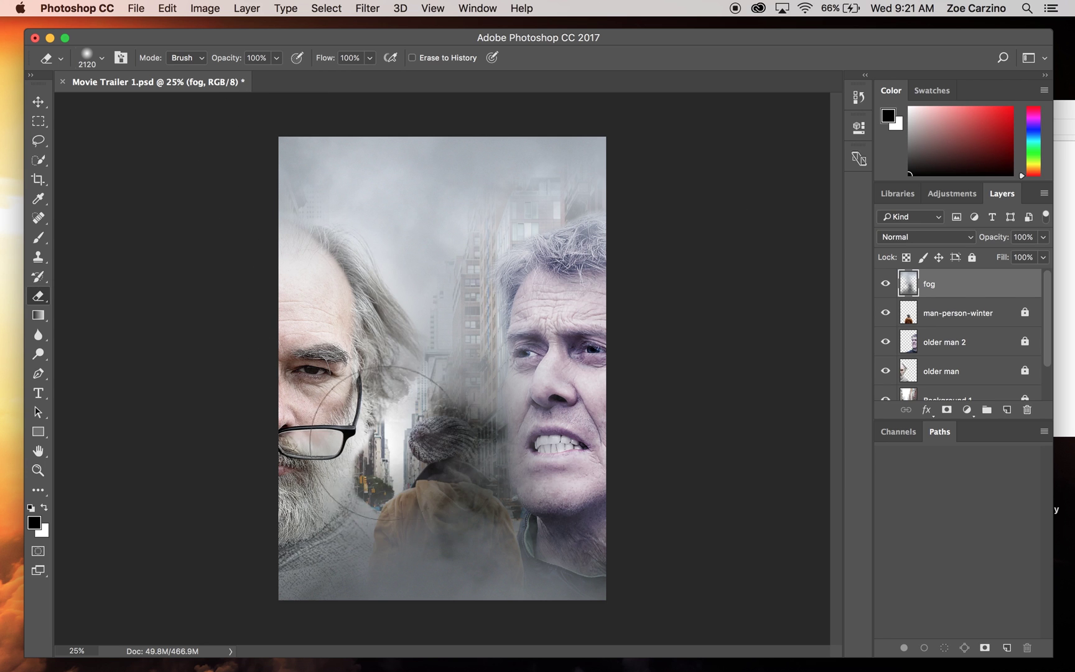
pyautogui.click(456, 495)
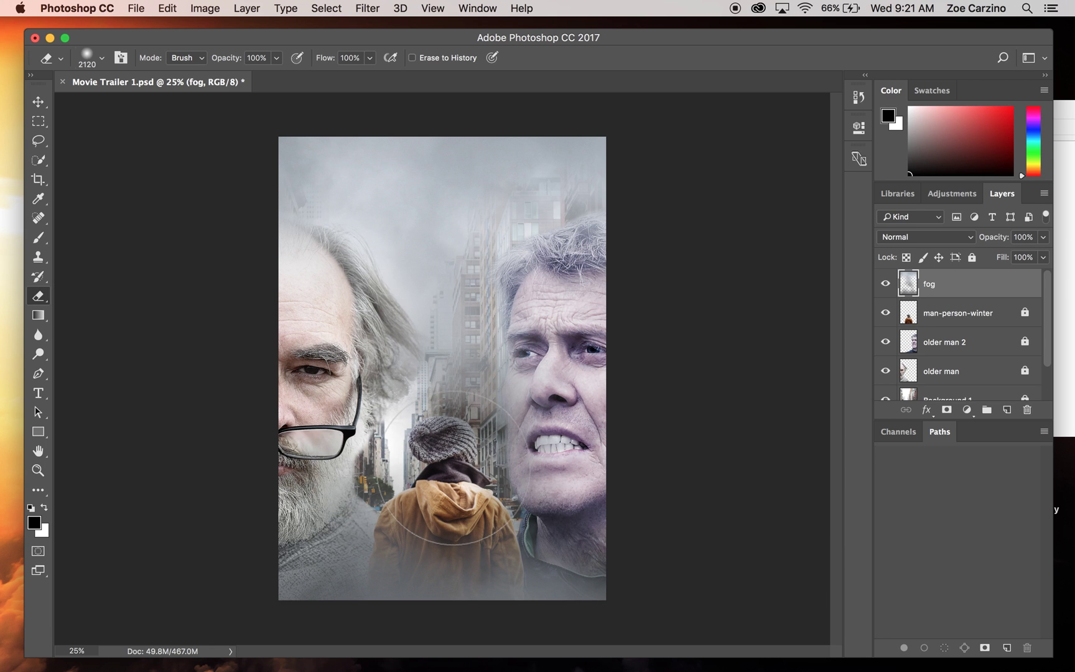
# Step: Erase the fog over the brown jacket, the right man's coat, the left man's sweater and the buildings above the left man's head
pyautogui.click(452, 468)
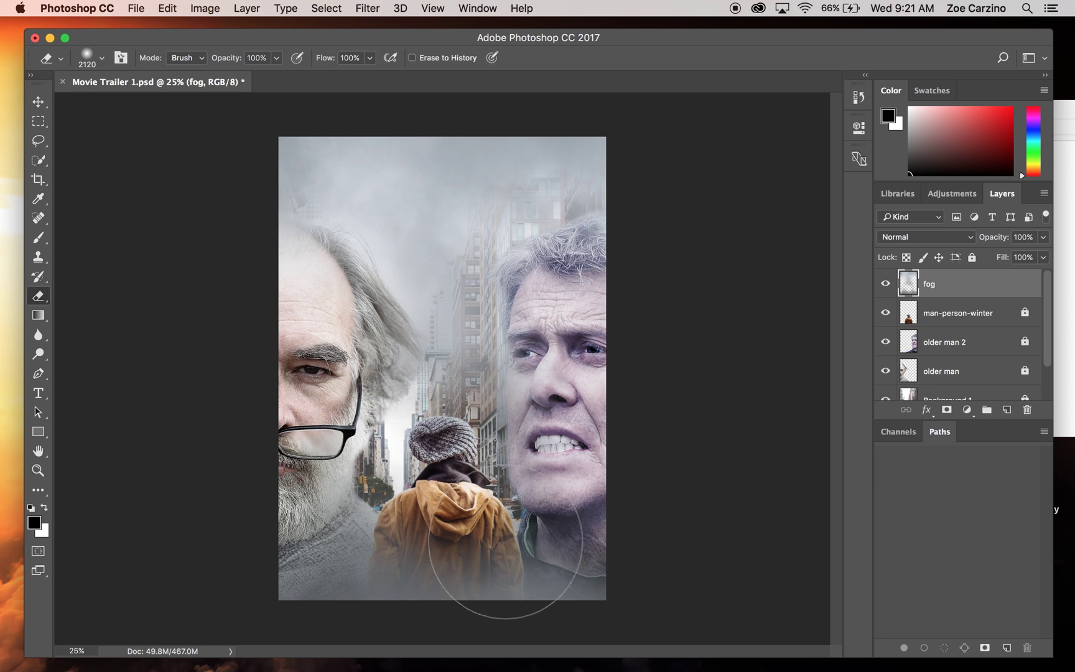
pyautogui.moveTo(498, 547); pyautogui.dragTo(517, 548)
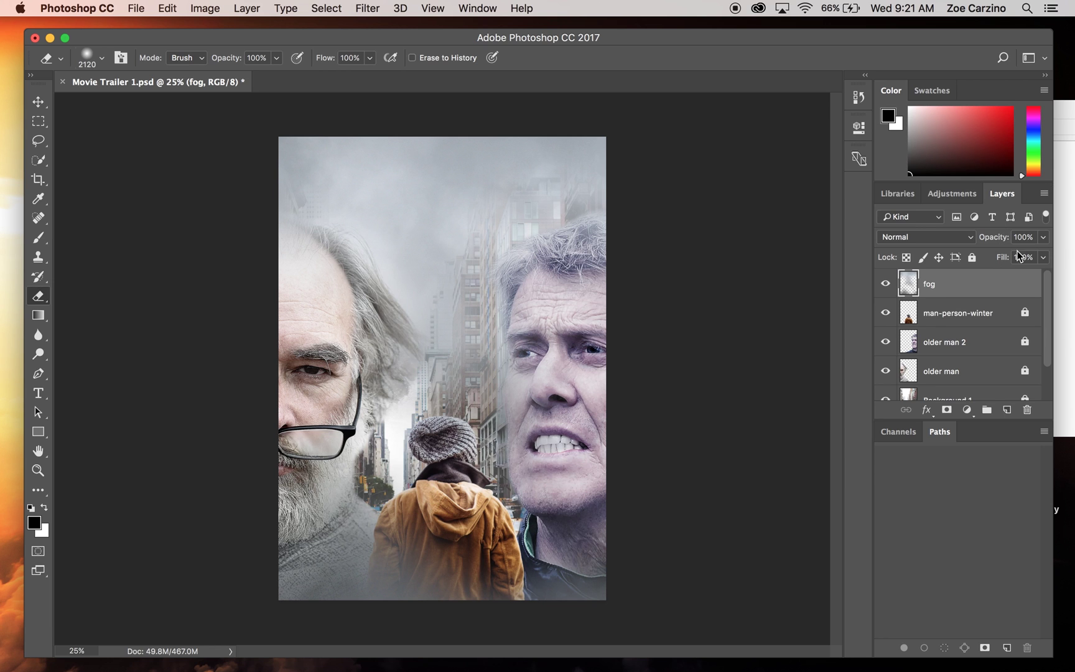
pyautogui.click(356, 509)
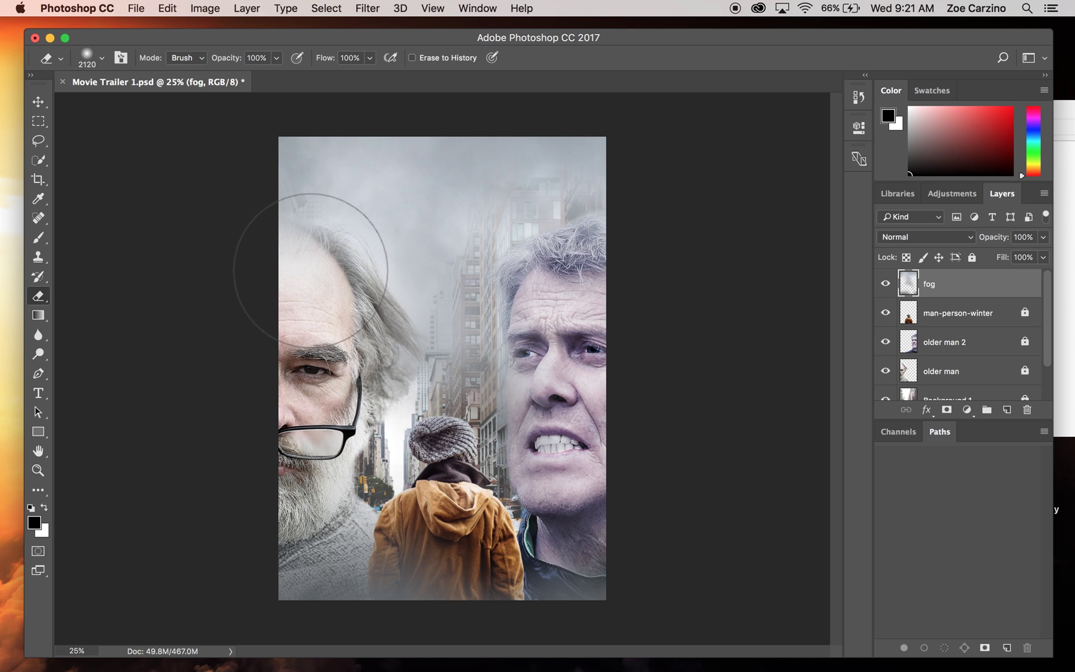
pyautogui.moveTo(310, 271); pyautogui.dragTo(324, 245)
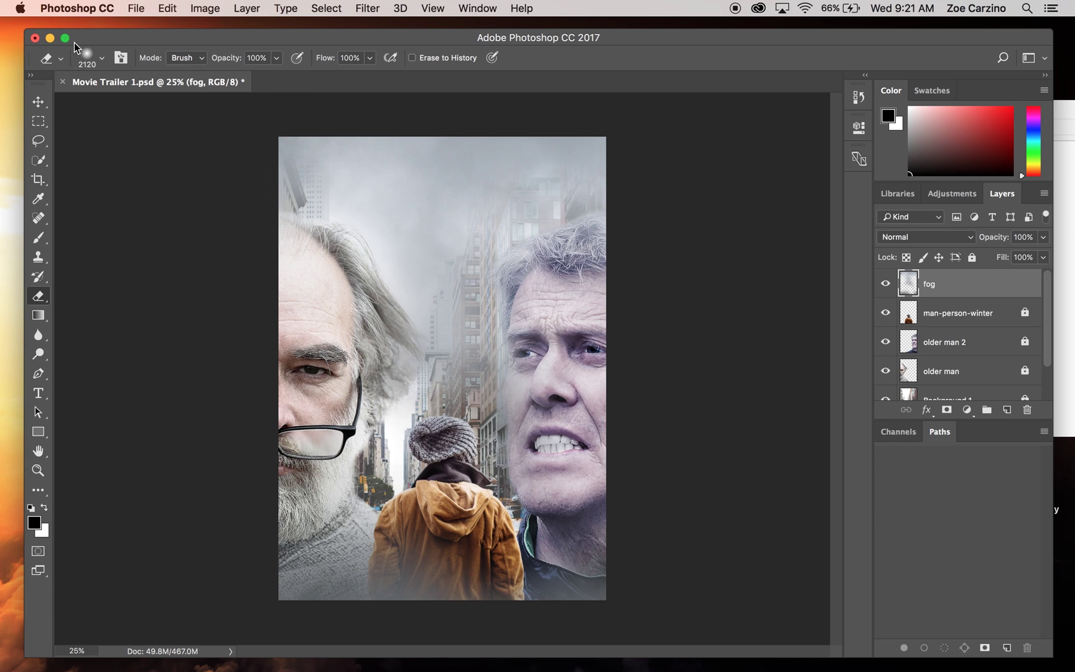
# Step: Lower the eraser's opacity to 43% and thin the fog over the upper-right buildings and the street between the two faces
pyautogui.click(103, 59)
pyautogui.click(275, 62)
pyautogui.click(236, 75)
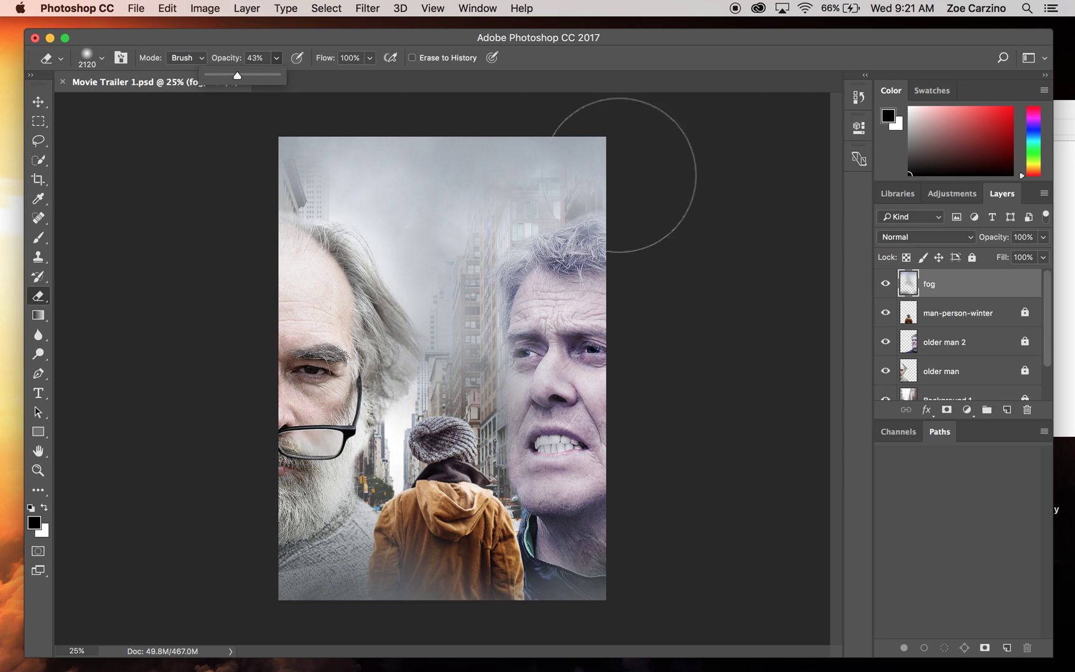
pyautogui.click(592, 182)
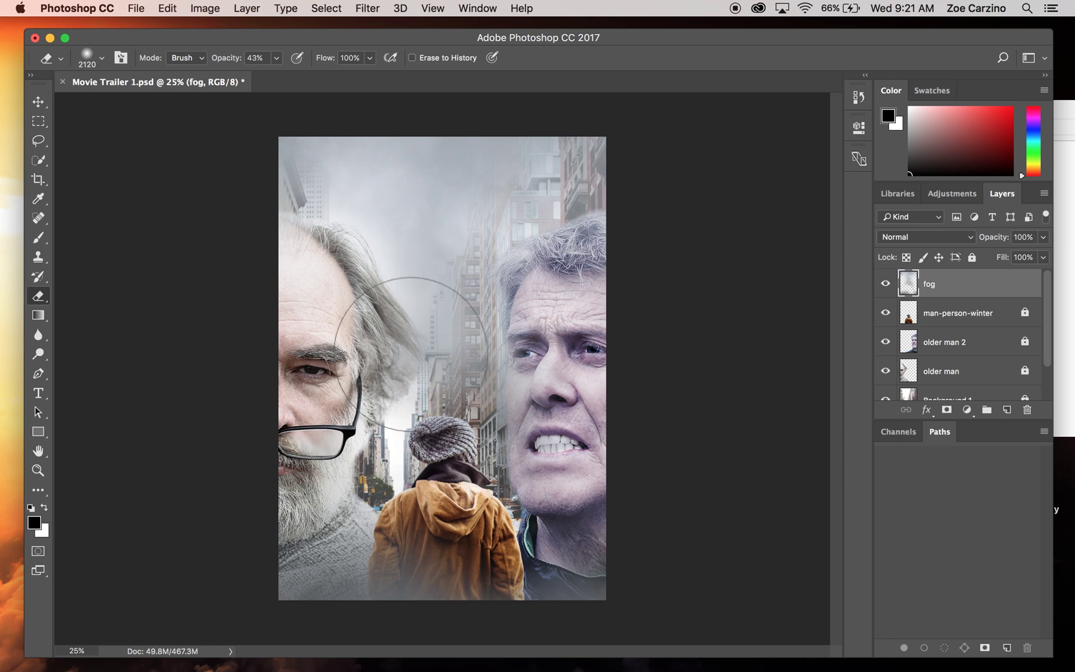
pyautogui.click(422, 360)
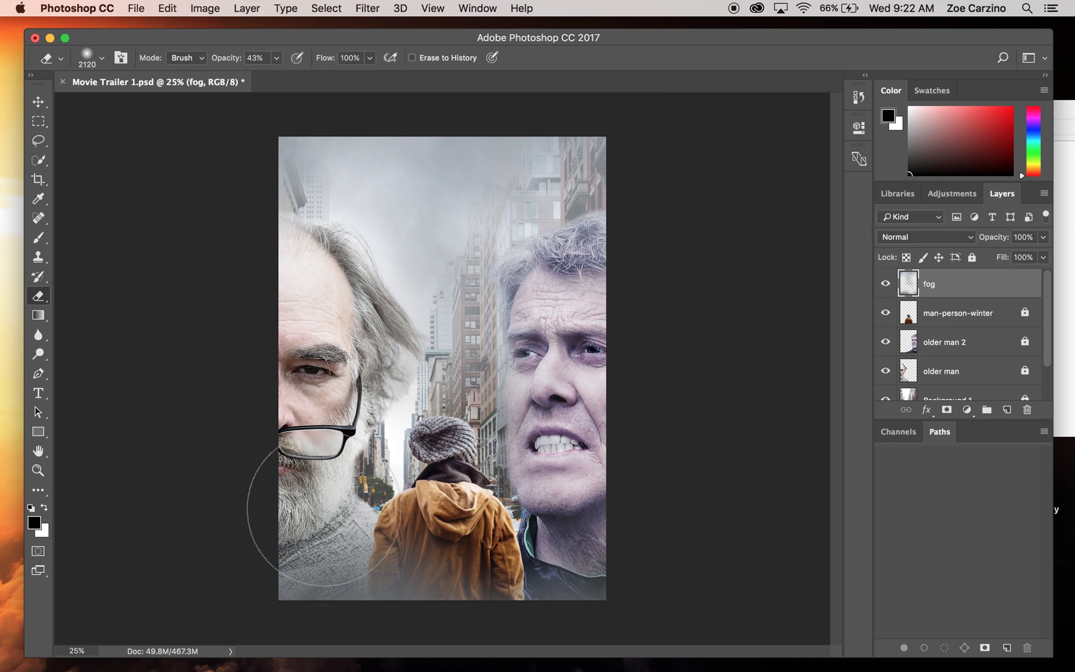
# Step: Try light eraser strokes on the fog over the left man's sweater and the jacket, undo the sweater stroke, and switch to the Move tool
pyautogui.click(332, 559)
pyautogui.press('super+z')
pyautogui.press('super+z')
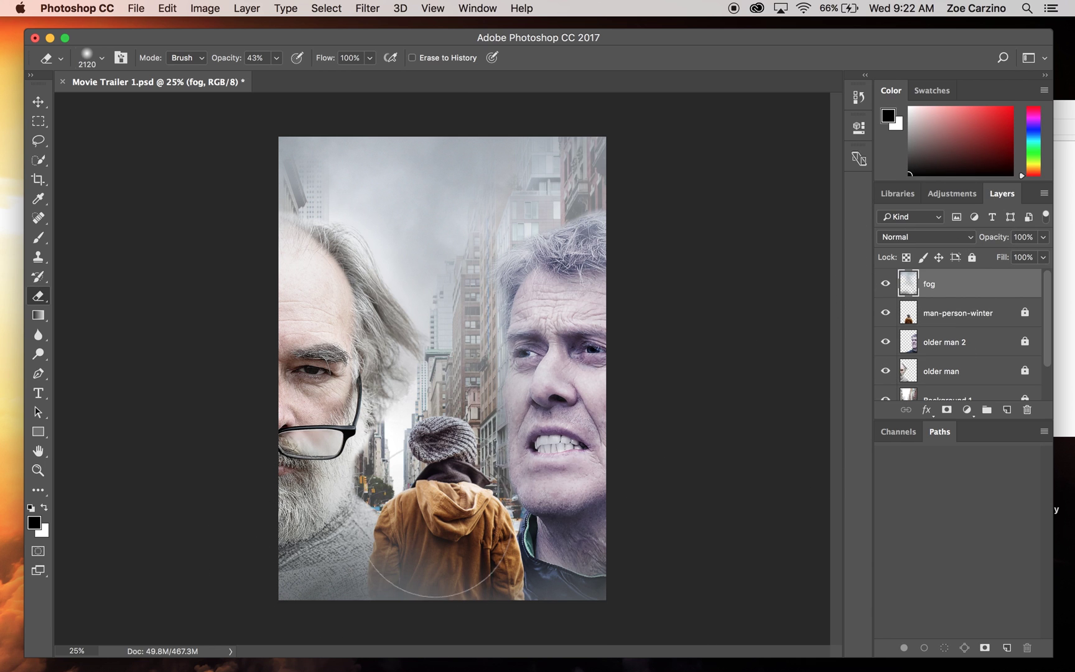
pyautogui.click(435, 519)
pyautogui.click(234, 209)
pyautogui.press('v')
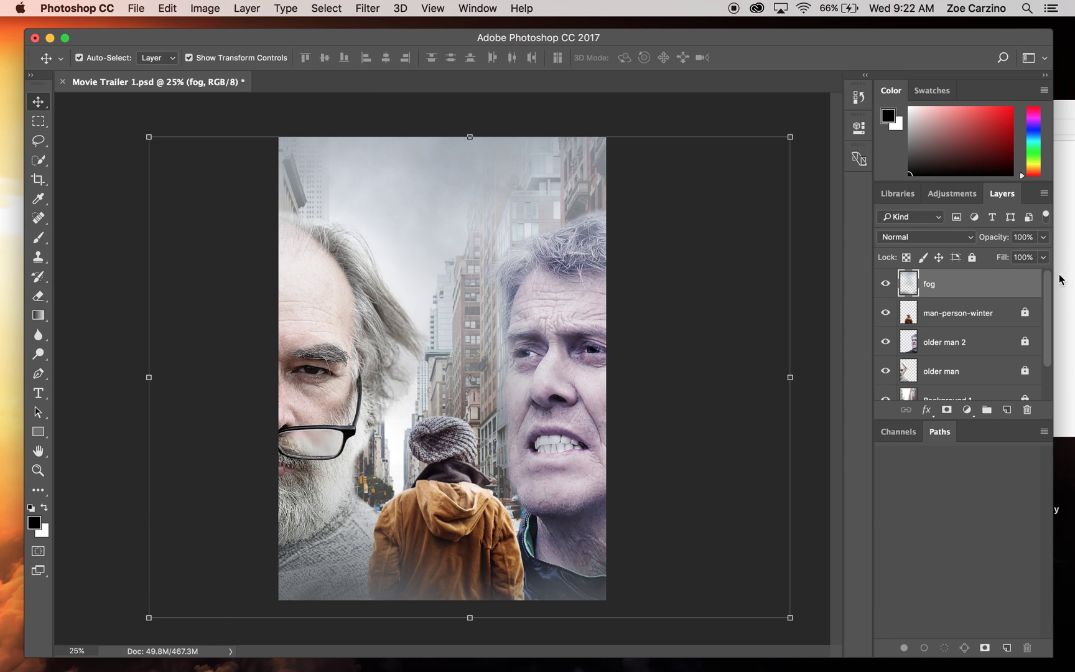
# Step: Compare the poster with and without the fog layer, and lock the fog layer
pyautogui.click(886, 284)
pyautogui.click(886, 284)
pyautogui.click(886, 285)
pyautogui.click(885, 284)
pyautogui.click(972, 257)
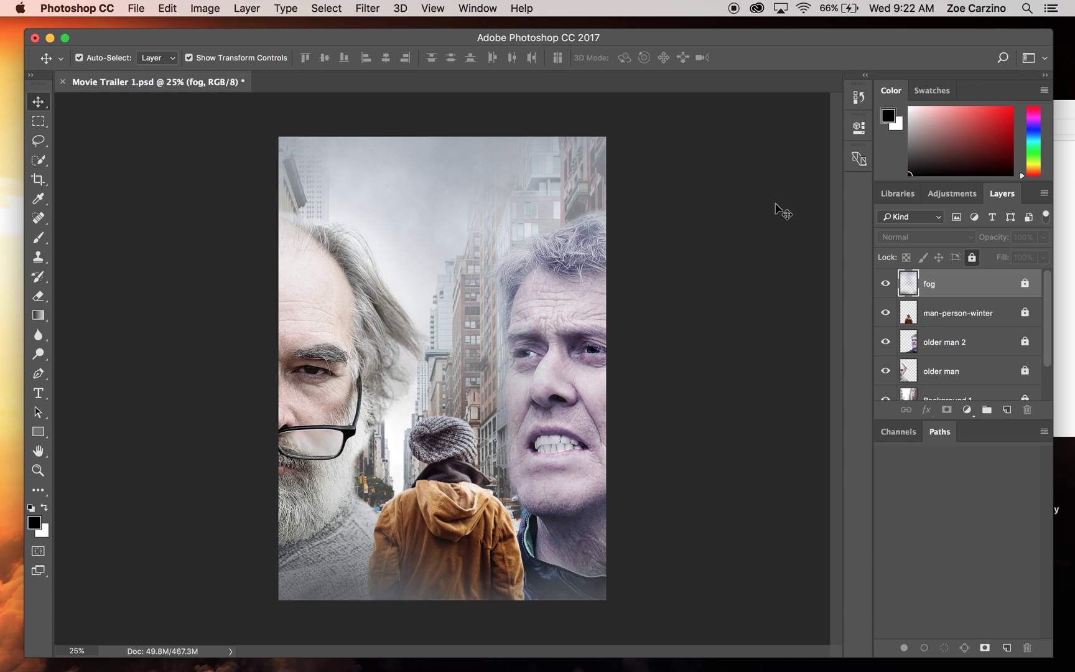
# Step: Unlock the Background 1 layer and apply a Levels adjustment to the city street image
pyautogui.scroll(-1, 948, 331)
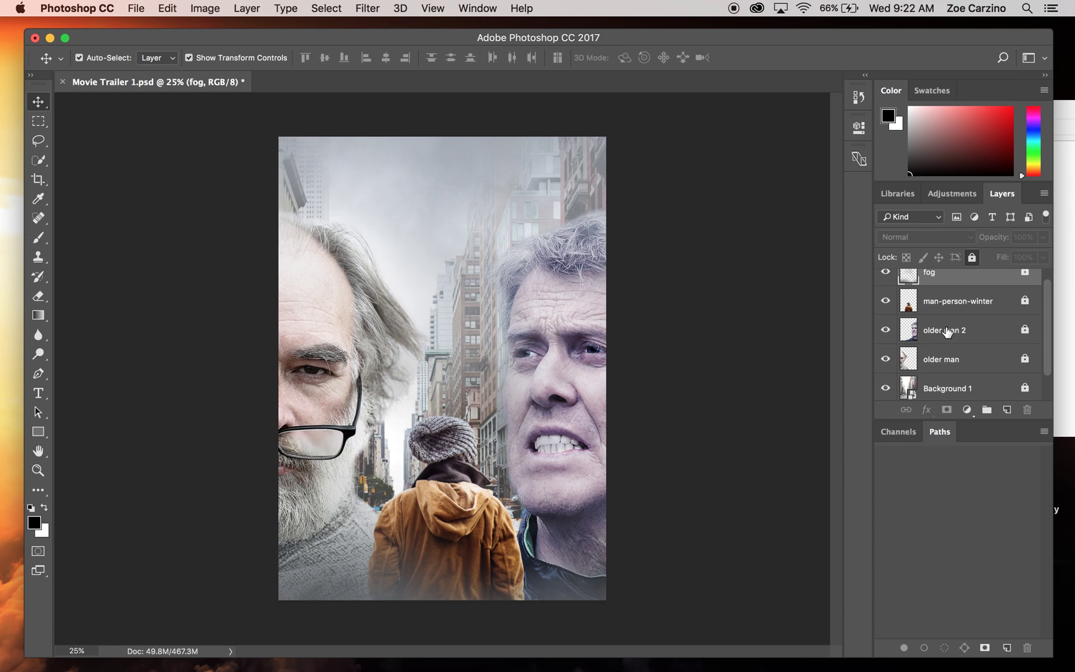
pyautogui.click(998, 390)
pyautogui.click(205, 8)
pyautogui.moveTo(261, 49)
pyautogui.click(366, 63)
pyautogui.moveTo(645, 331); pyautogui.dragTo(684, 333)
pyautogui.moveTo(756, 331)
pyautogui.mouseDown()
pyautogui.moveTo(768, 332)
pyautogui.moveTo(752, 334)
pyautogui.mouseUp()
pyautogui.click(889, 188)
# Step: Desaturate the Background 1 layer with a Hue/Saturation adjustment, setting the saturation to -46
pyautogui.click(204, 8)
pyautogui.moveTo(236, 54)
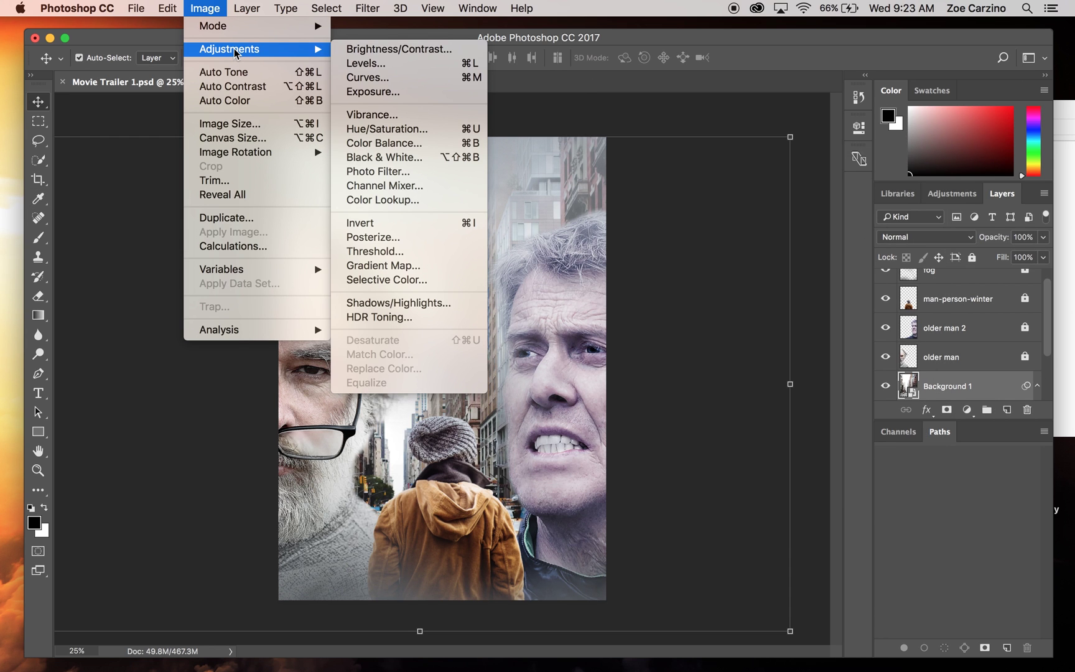
pyautogui.click(381, 135)
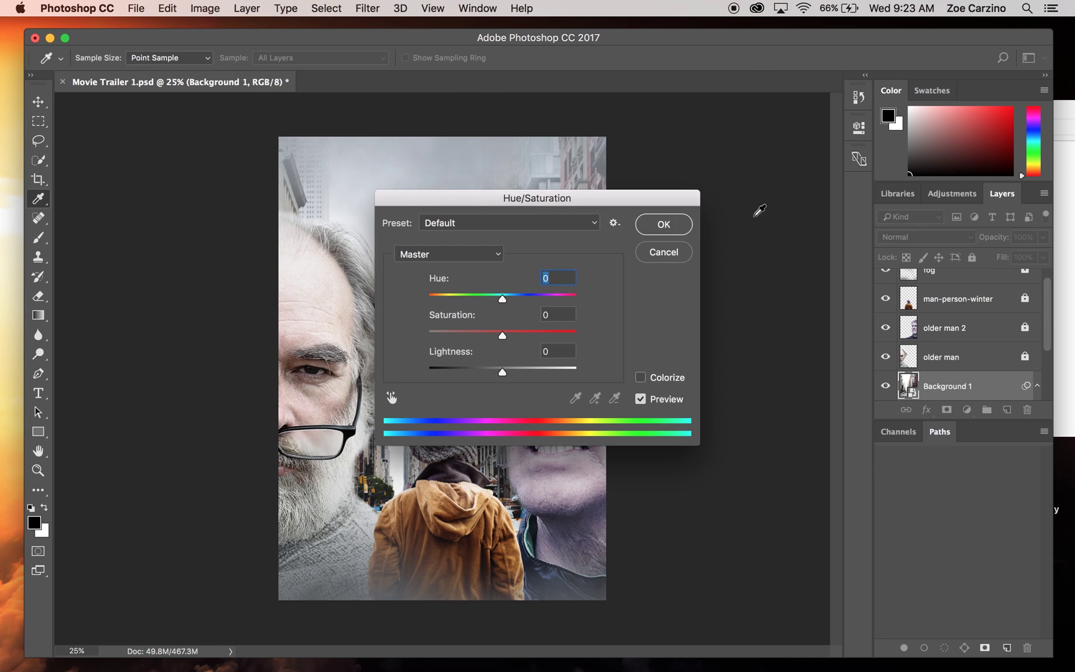
pyautogui.moveTo(535, 200); pyautogui.dragTo(836, 175)
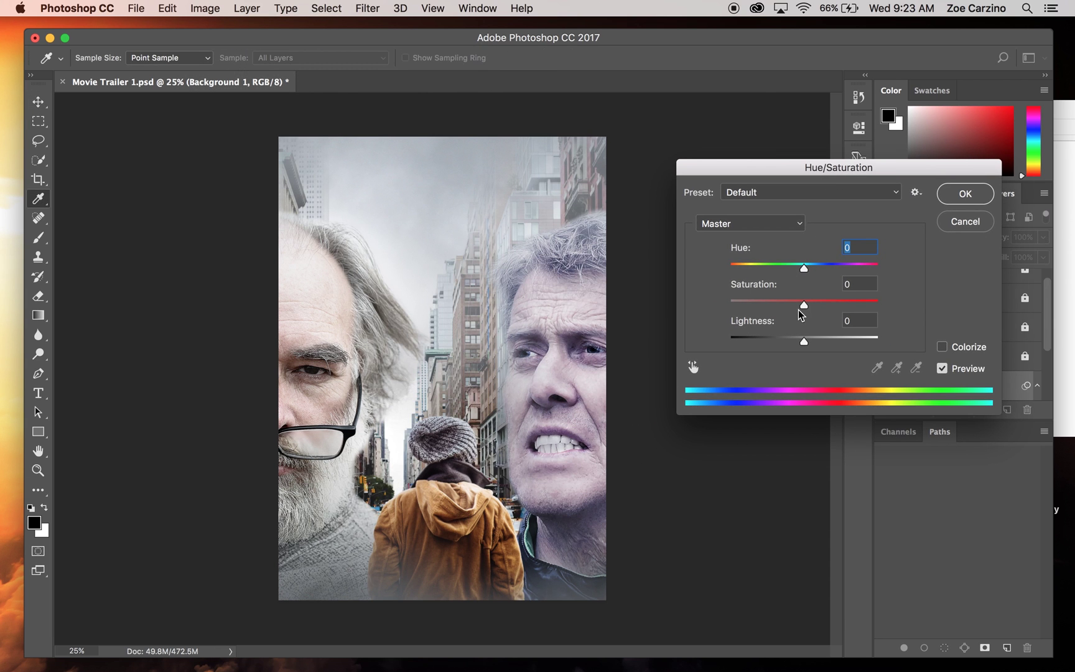
pyautogui.moveTo(801, 306); pyautogui.dragTo(770, 308)
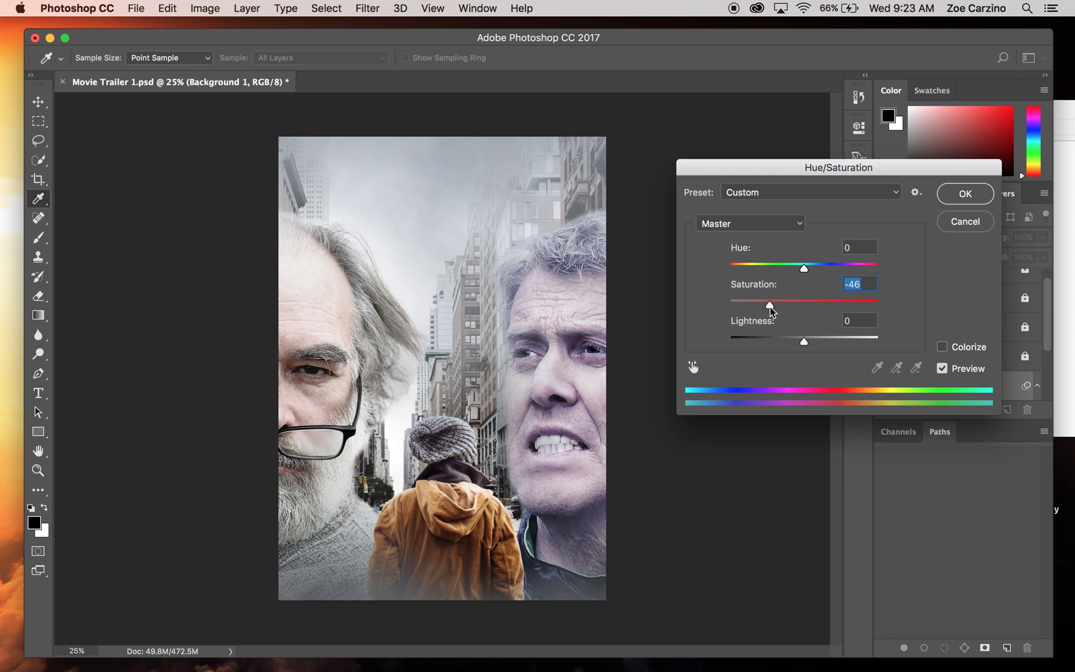
pyautogui.click(958, 191)
pyautogui.press('v')
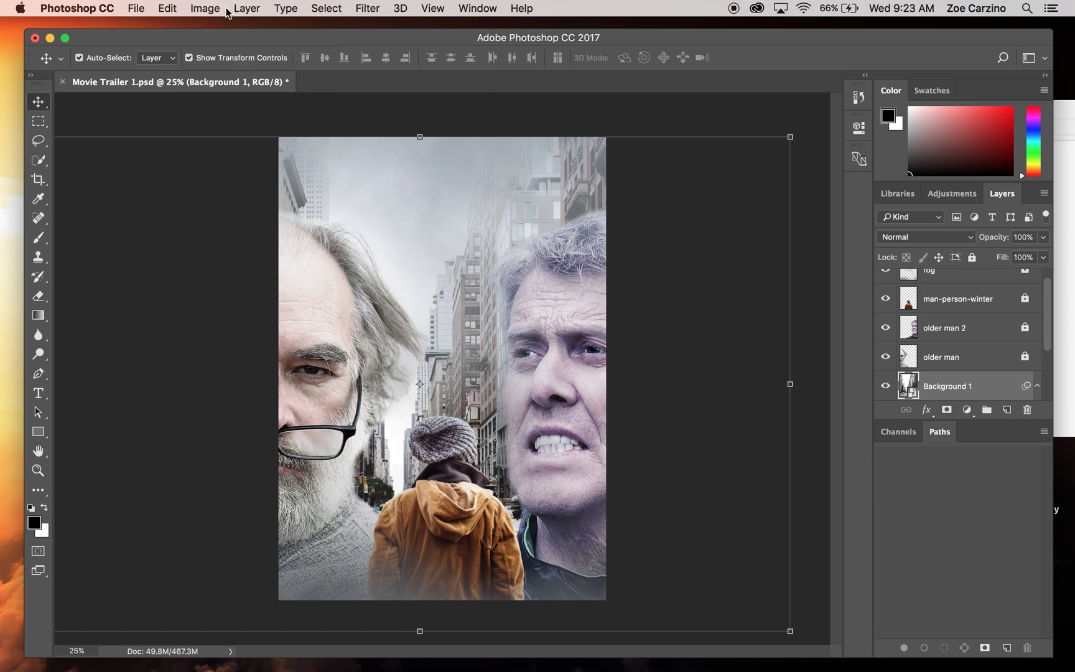
# Step: Start a Color Balance adjustment on Background 1 and set its midtones to -18 cyan/red and +47 yellow/blue
pyautogui.click(218, 10)
pyautogui.moveTo(249, 50)
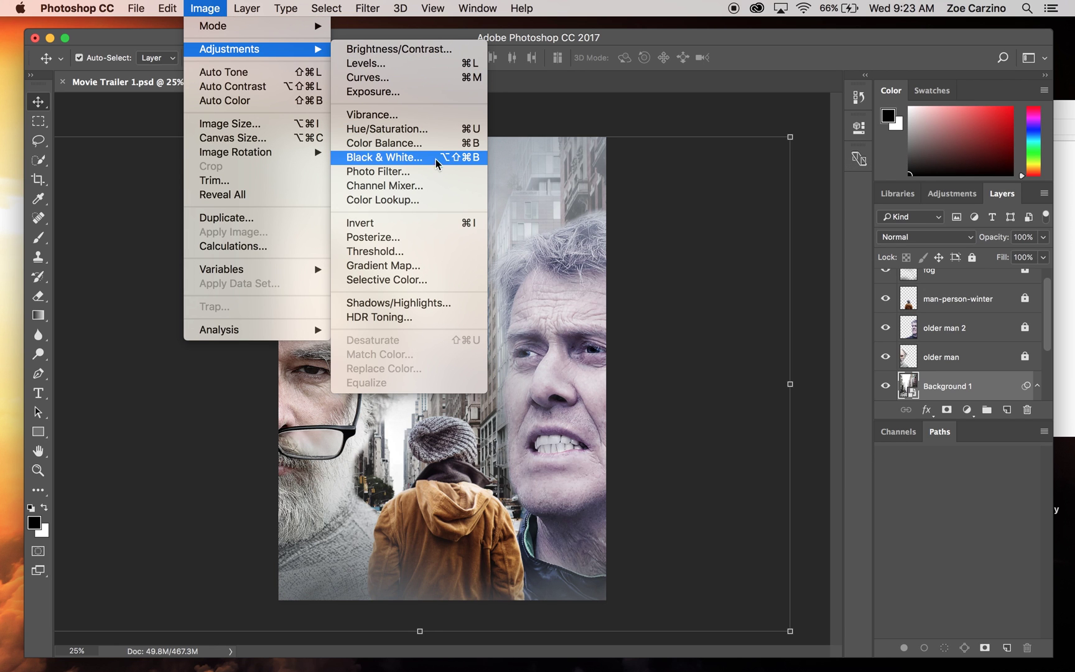
pyautogui.click(426, 143)
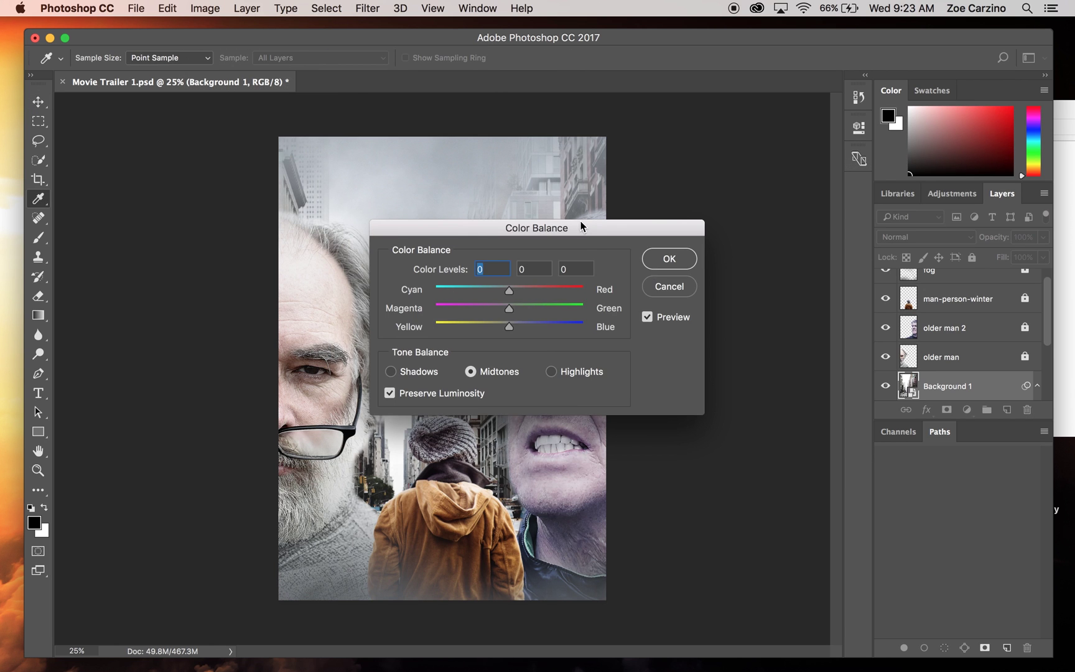
pyautogui.moveTo(580, 221); pyautogui.dragTo(836, 159)
pyautogui.click(800, 263)
pyautogui.click(751, 225)
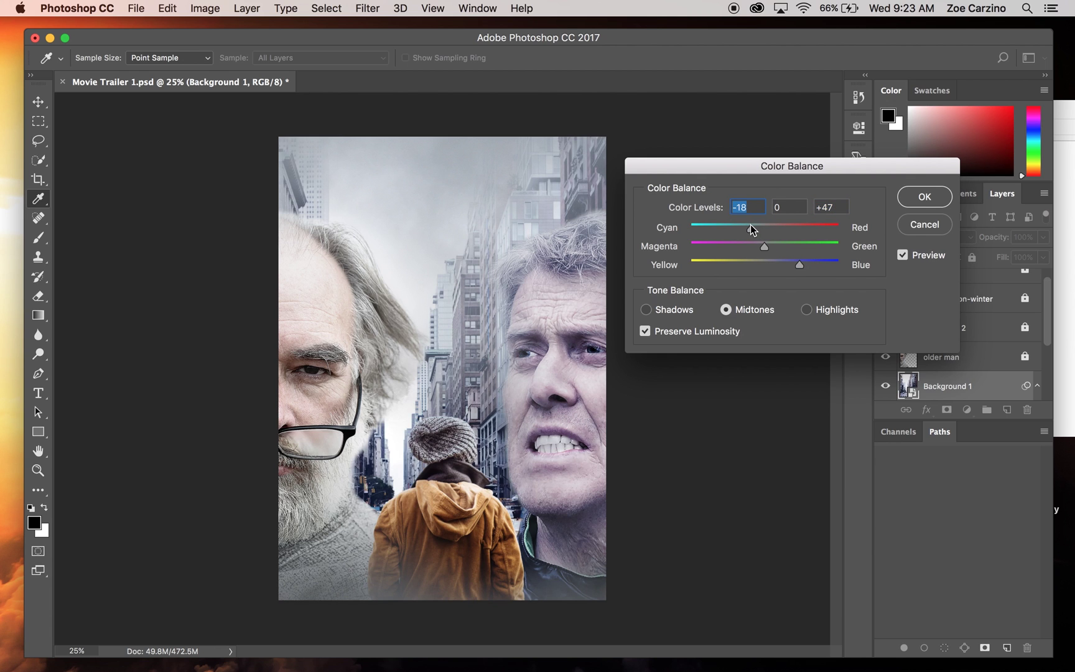
# Step: Adjust the street's highlights, set its shadows to +16, -2 and +26, and apply the Color Balance
pyautogui.click(805, 310)
pyautogui.moveTo(763, 266); pyautogui.dragTo(761, 230)
pyautogui.click(647, 311)
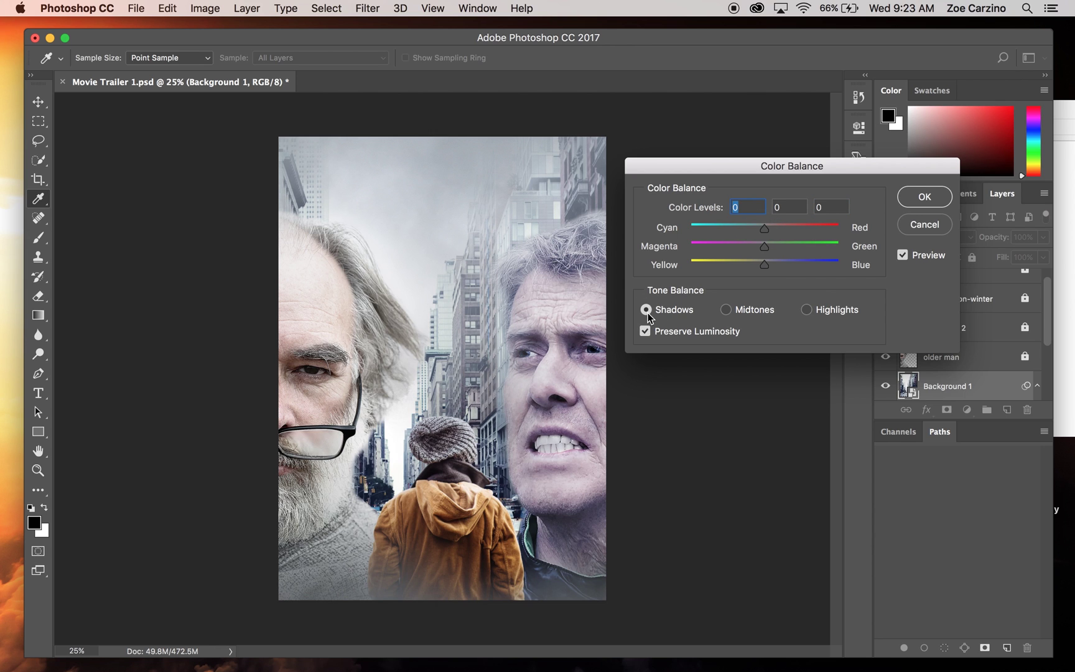
pyautogui.click(739, 260)
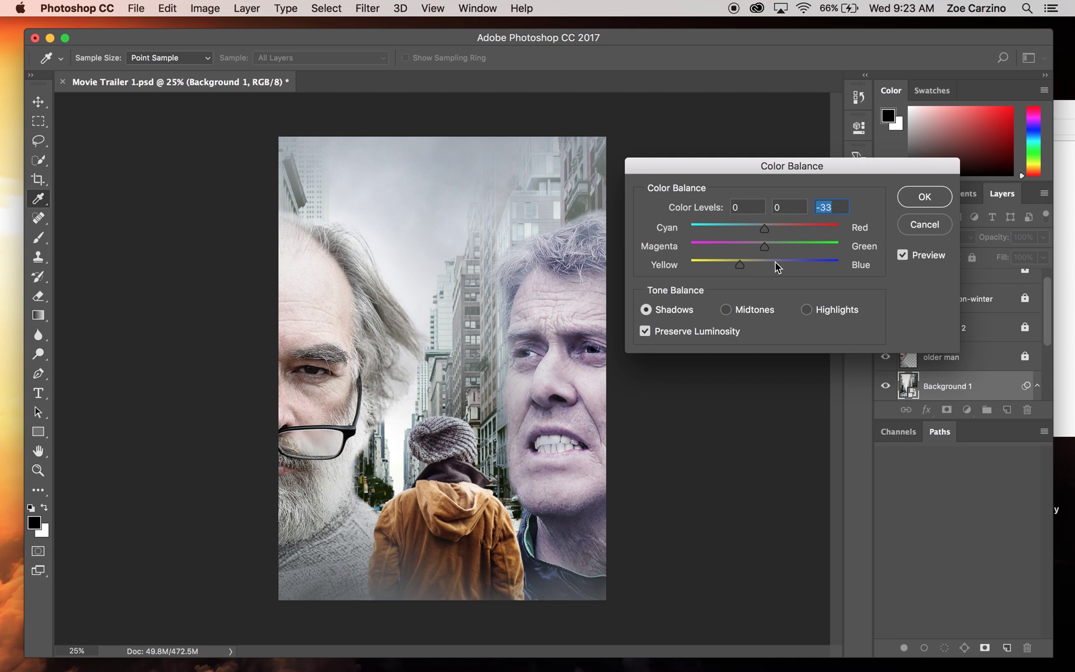
pyautogui.moveTo(787, 263); pyautogui.dragTo(758, 247)
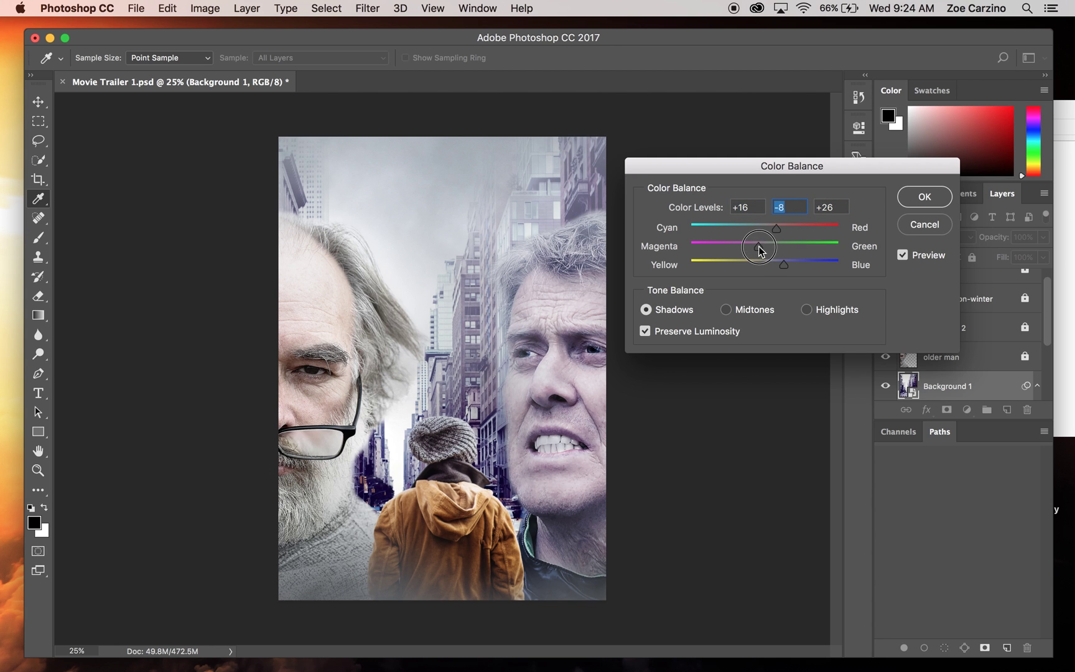
pyautogui.click(924, 199)
pyautogui.press('v')
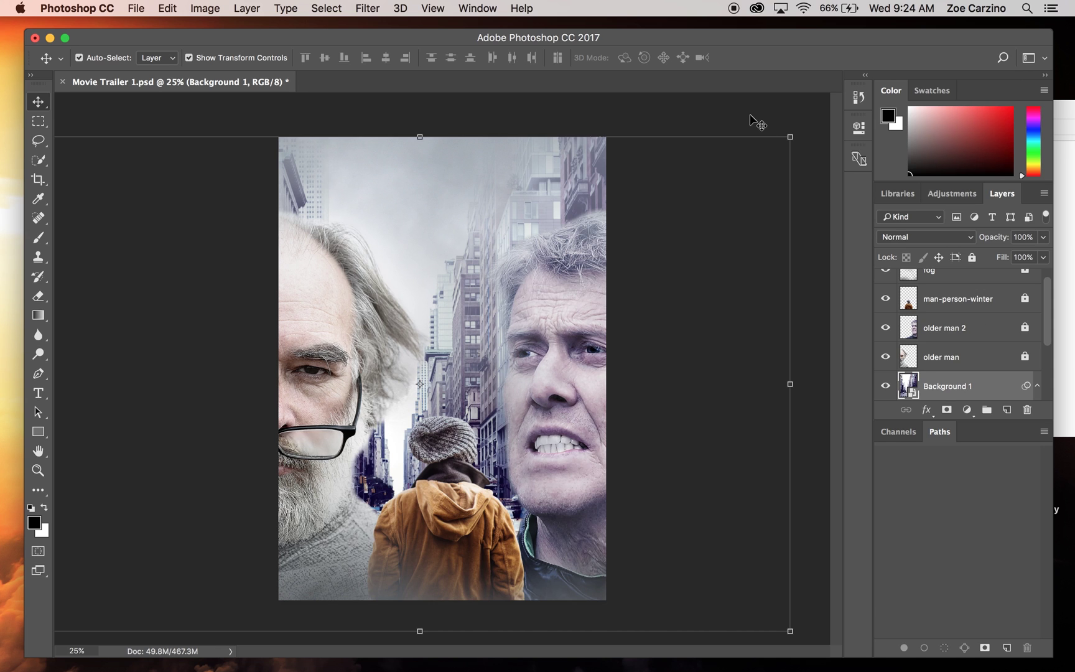
# Step: Lock the Background 1 layer and collapse its list of smart filters
pyautogui.click(750, 115)
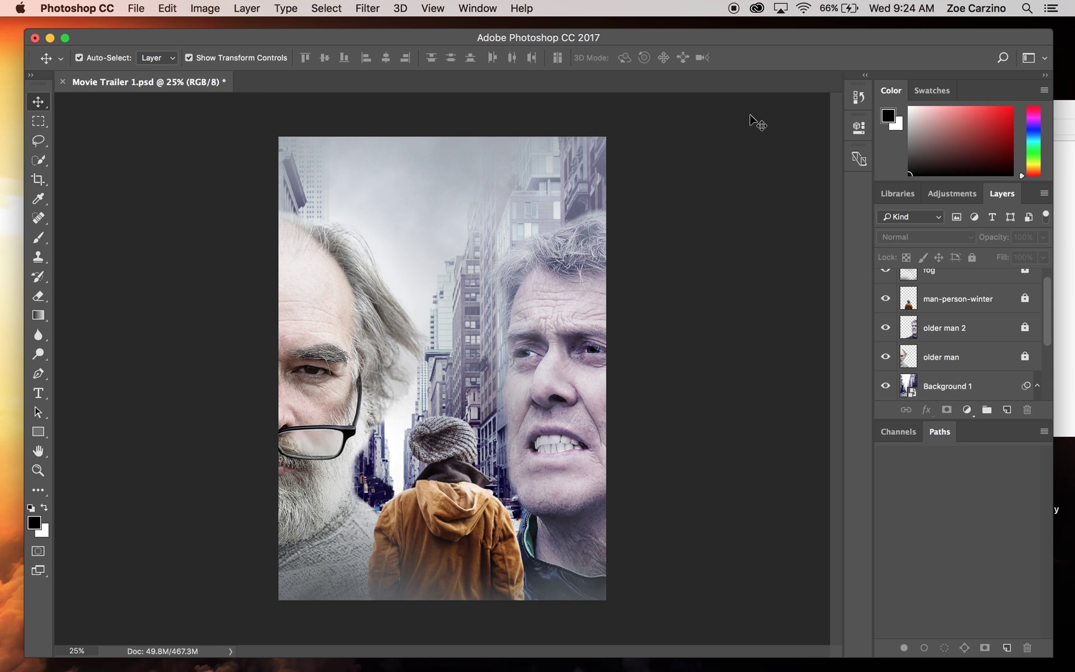
pyautogui.click(1008, 384)
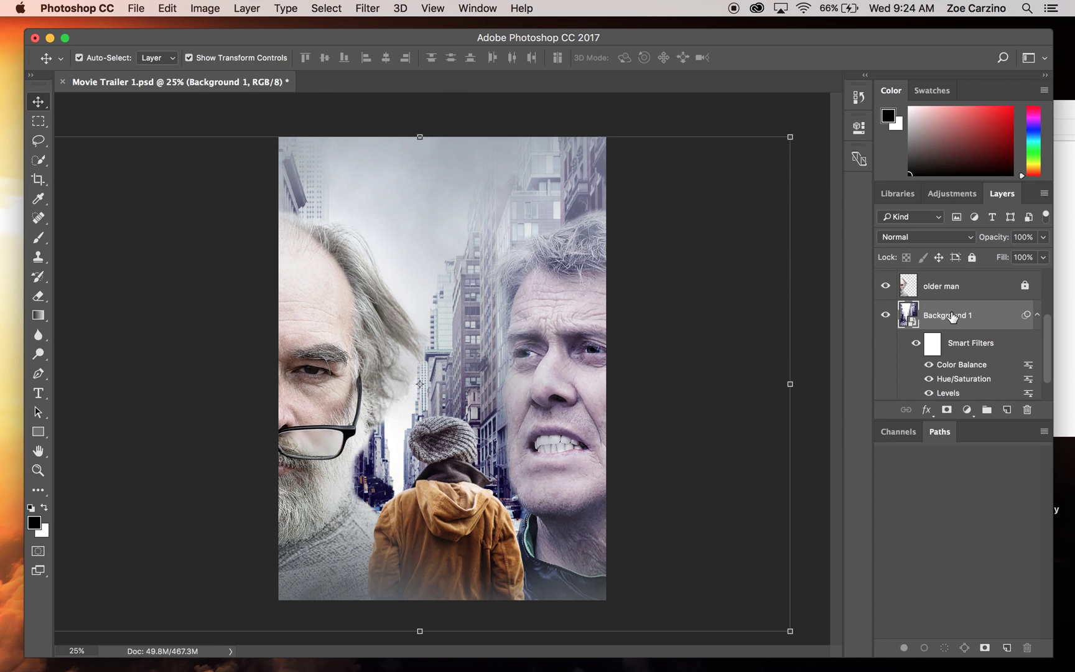
pyautogui.click(971, 257)
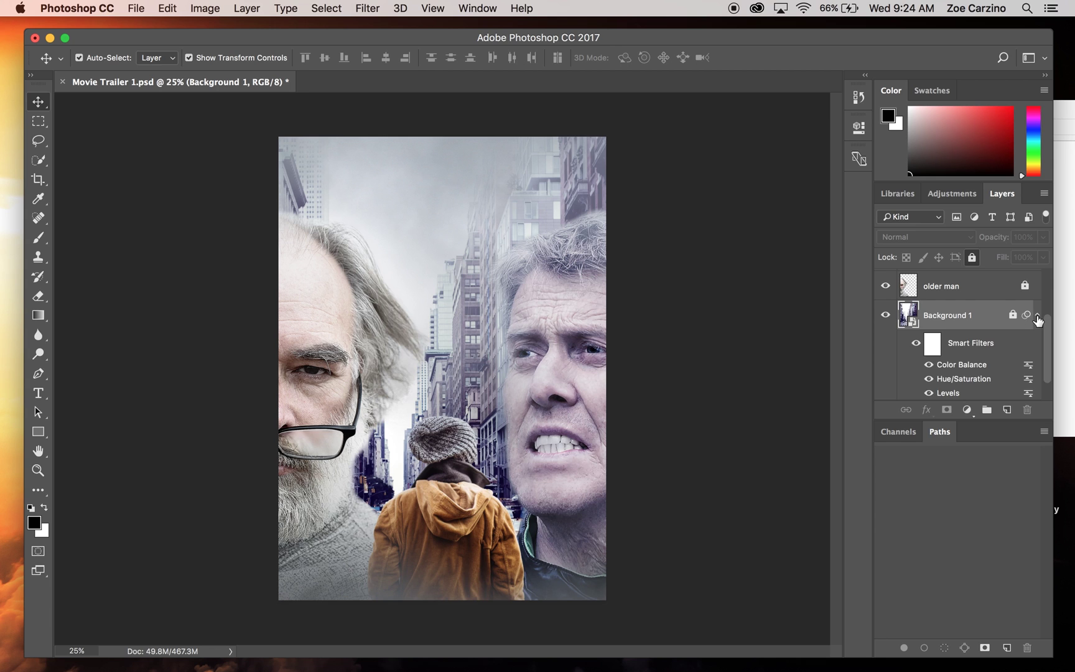
pyautogui.click(1036, 318)
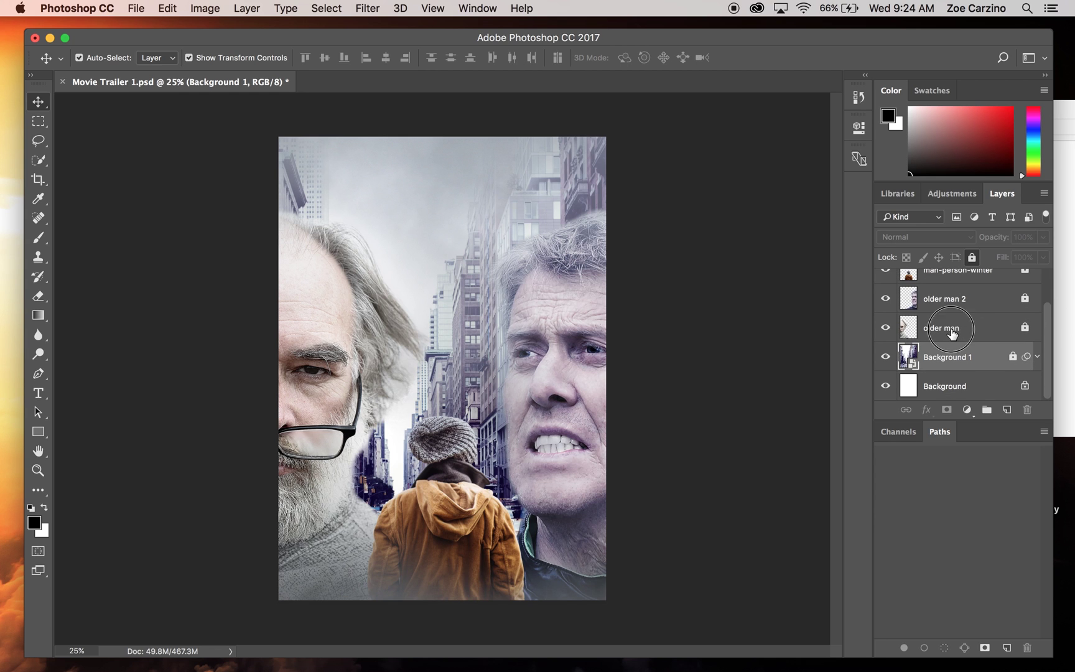
# Step: Unlock the older man layer and darken it with Levels, setting the black input to 11 and the midtones to 0.92
pyautogui.click(952, 334)
pyautogui.click(1025, 327)
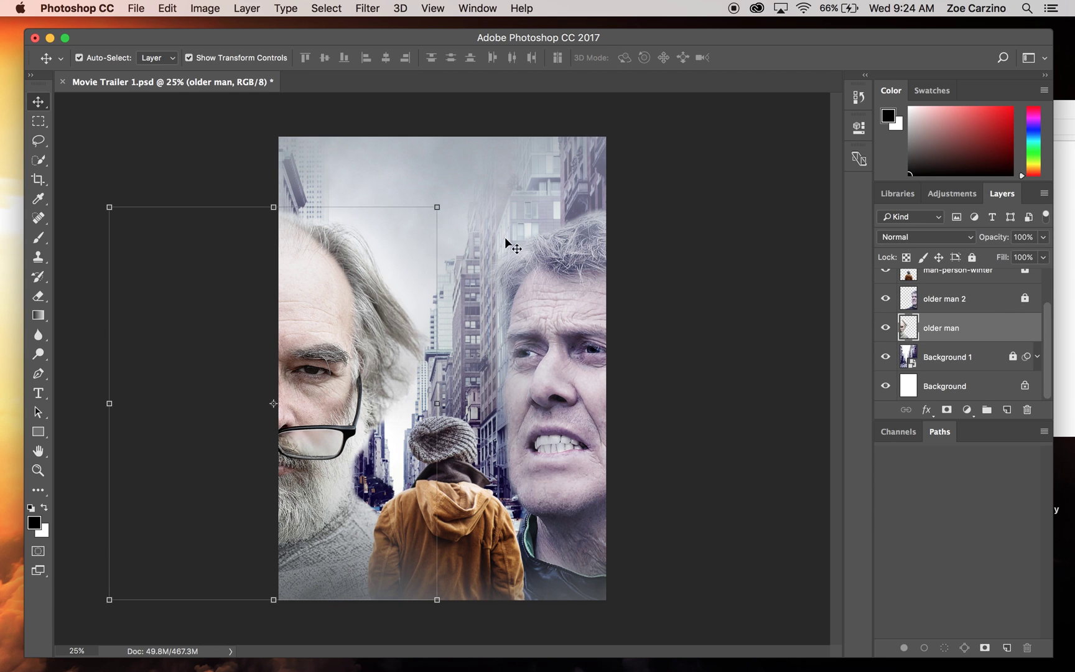
pyautogui.click(204, 8)
pyautogui.moveTo(261, 49)
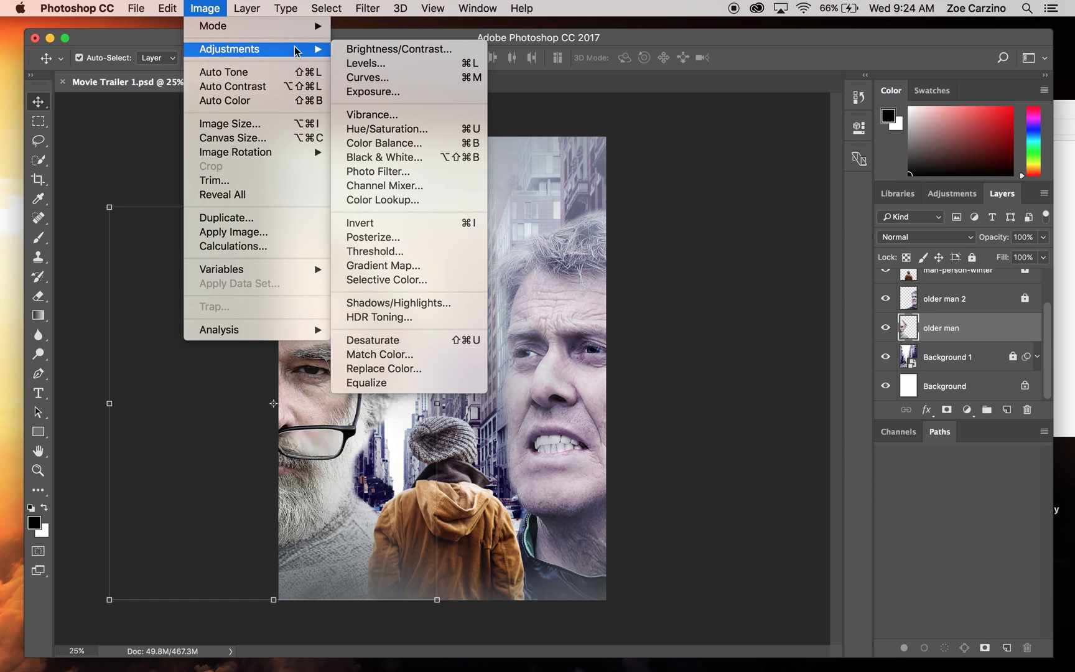
pyautogui.click(380, 65)
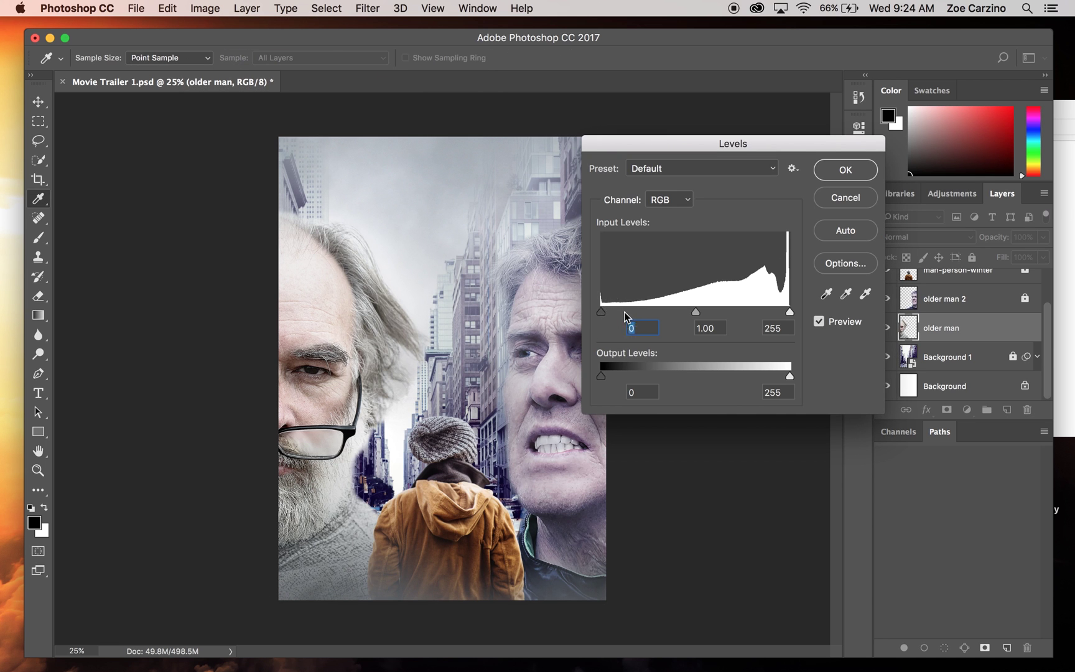
pyautogui.moveTo(601, 311); pyautogui.dragTo(610, 313)
pyautogui.moveTo(701, 314)
pyautogui.mouseDown()
pyautogui.moveTo(689, 314)
pyautogui.moveTo(715, 316)
pyautogui.moveTo(705, 315)
pyautogui.mouseUp()
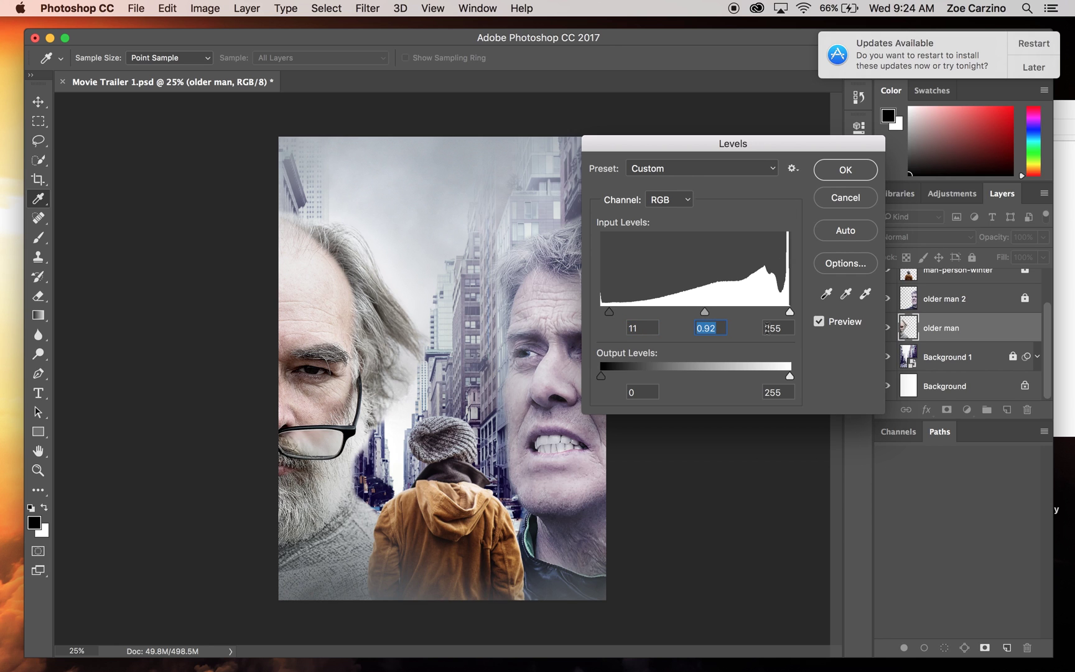
pyautogui.click(841, 173)
# Step: Start a Color Balance adjustment on the older man layer and set its midtones to -19 cyan/red and +30 yellow/blue
pyautogui.click(216, 8)
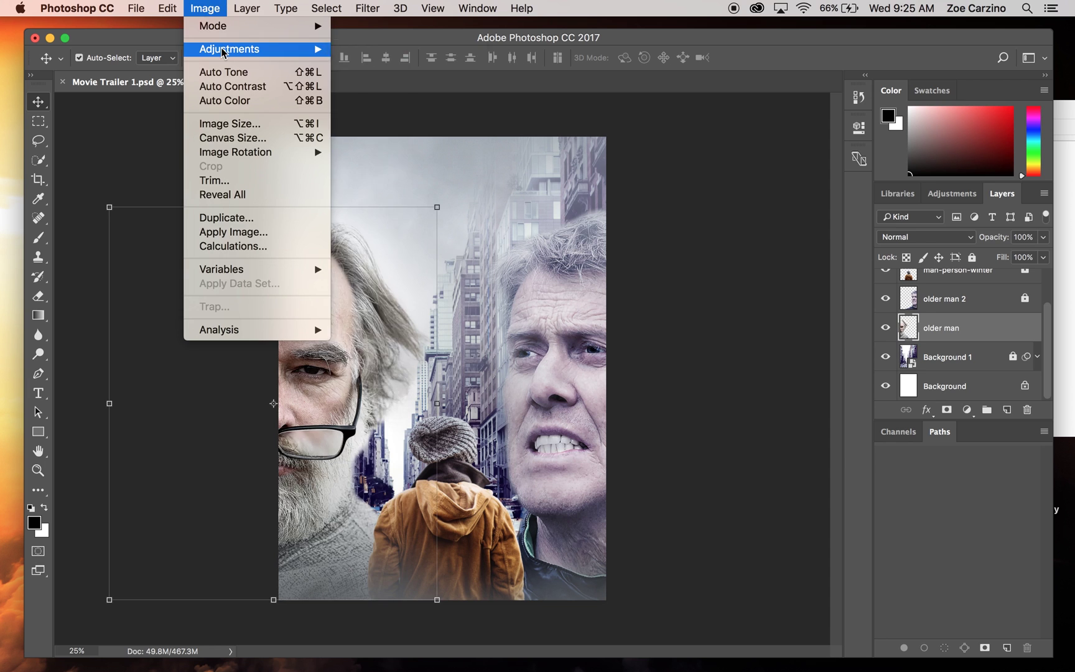
pyautogui.moveTo(223, 48)
pyautogui.click(379, 148)
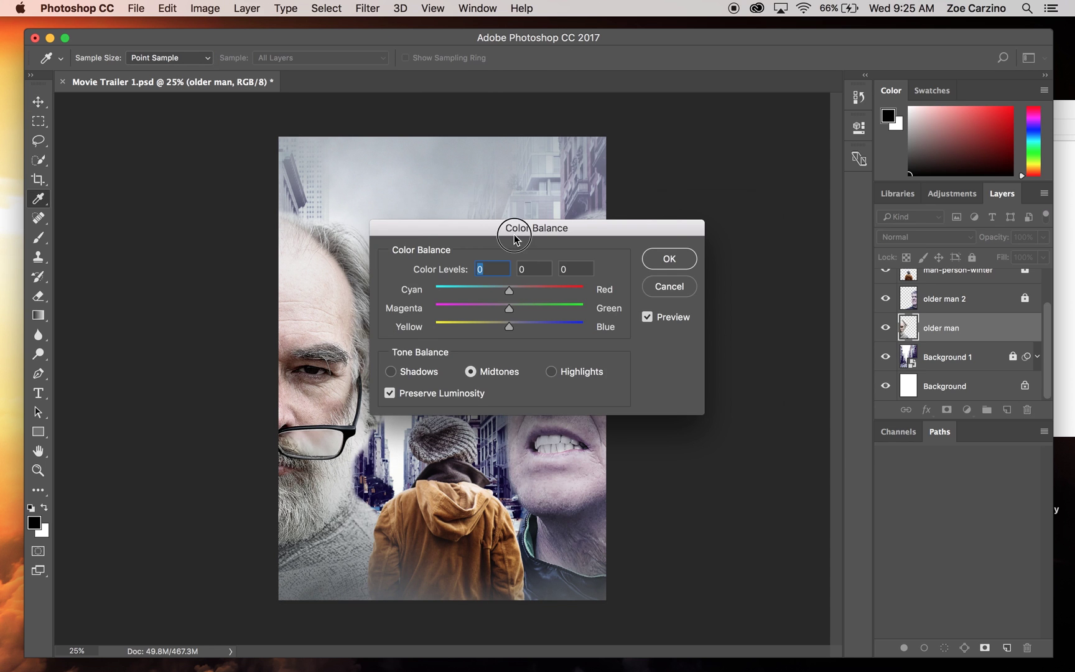
pyautogui.moveTo(512, 232); pyautogui.dragTo(705, 124)
pyautogui.moveTo(698, 219); pyautogui.dragTo(723, 216)
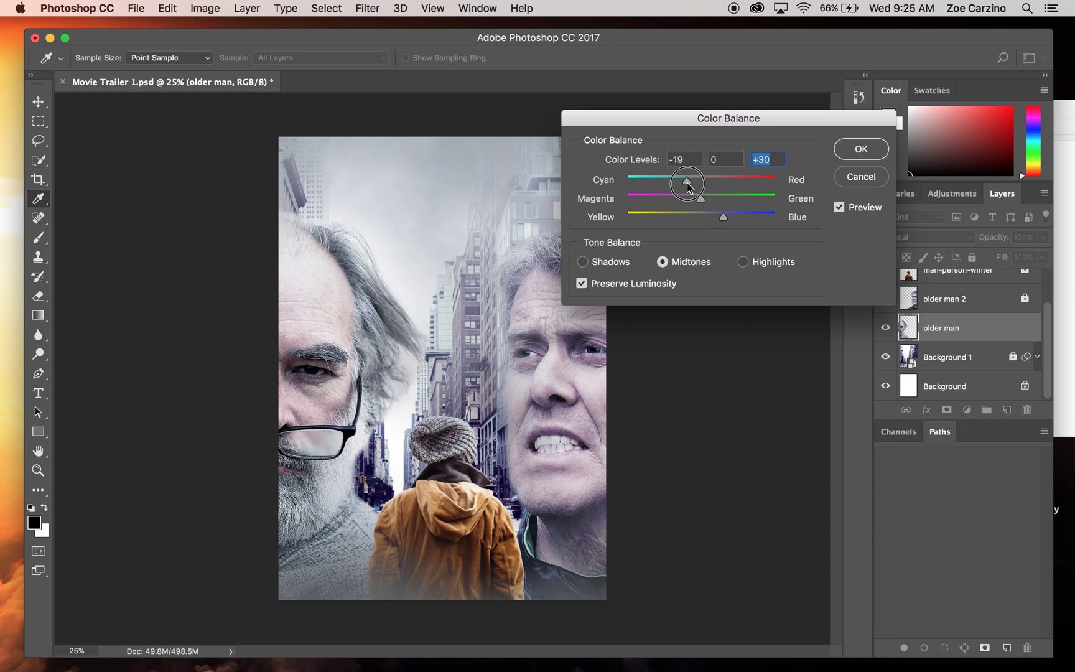
# Step: Set the older man's highlights to +13 yellow/blue and shadows to +14 yellow/blue, and apply the Color Balance
pyautogui.press('super+3')
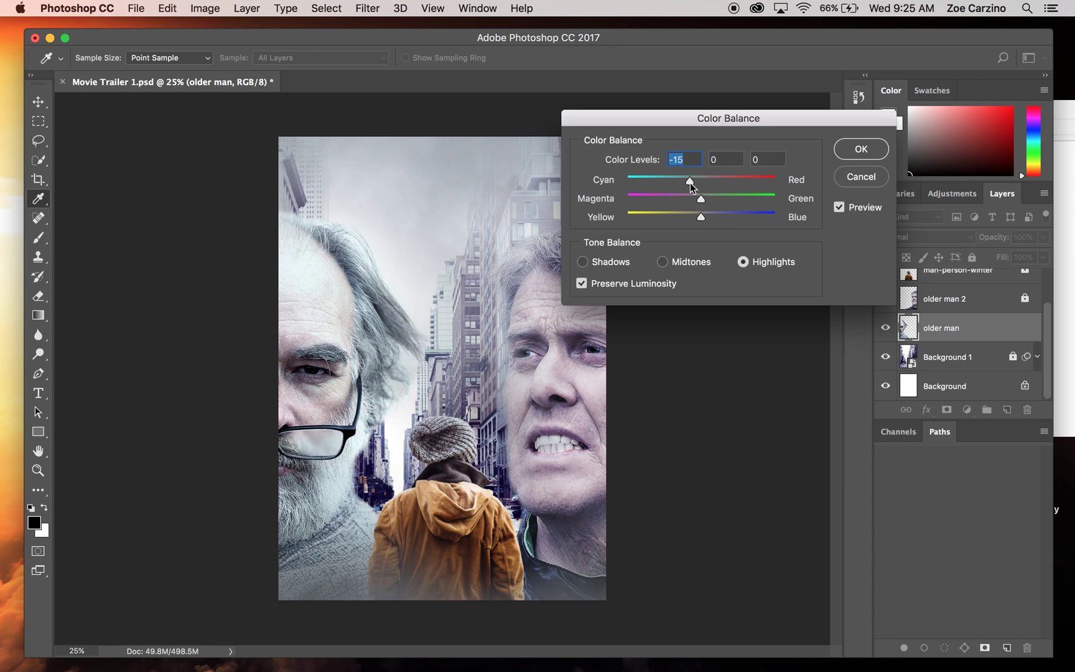
pyautogui.moveTo(700, 220); pyautogui.dragTo(711, 219)
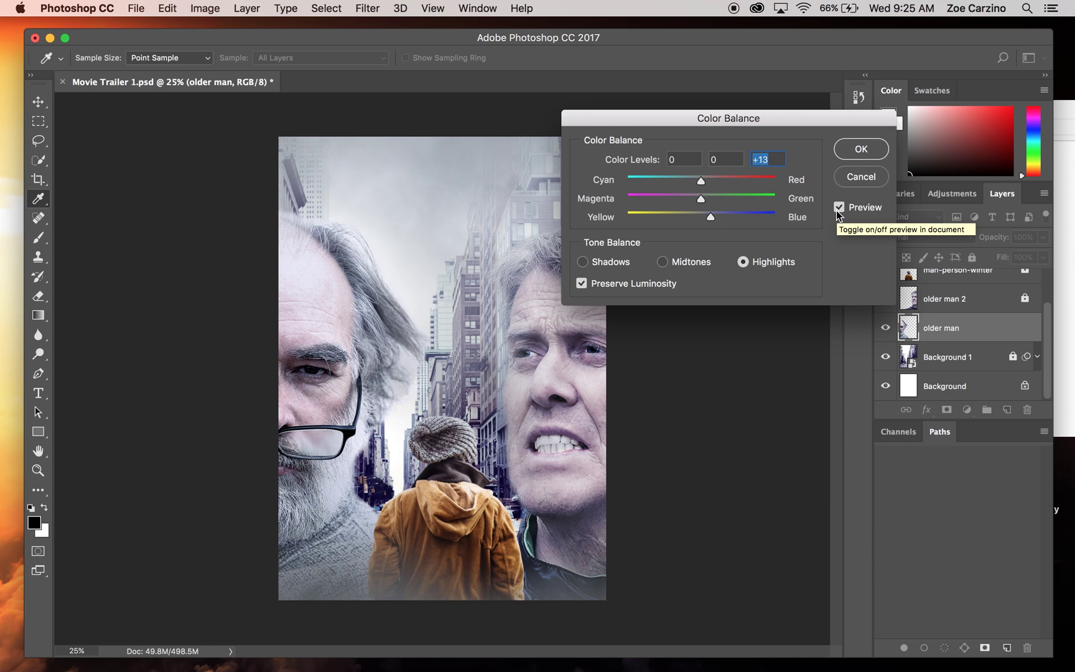
pyautogui.click(620, 262)
pyautogui.moveTo(703, 216); pyautogui.dragTo(712, 219)
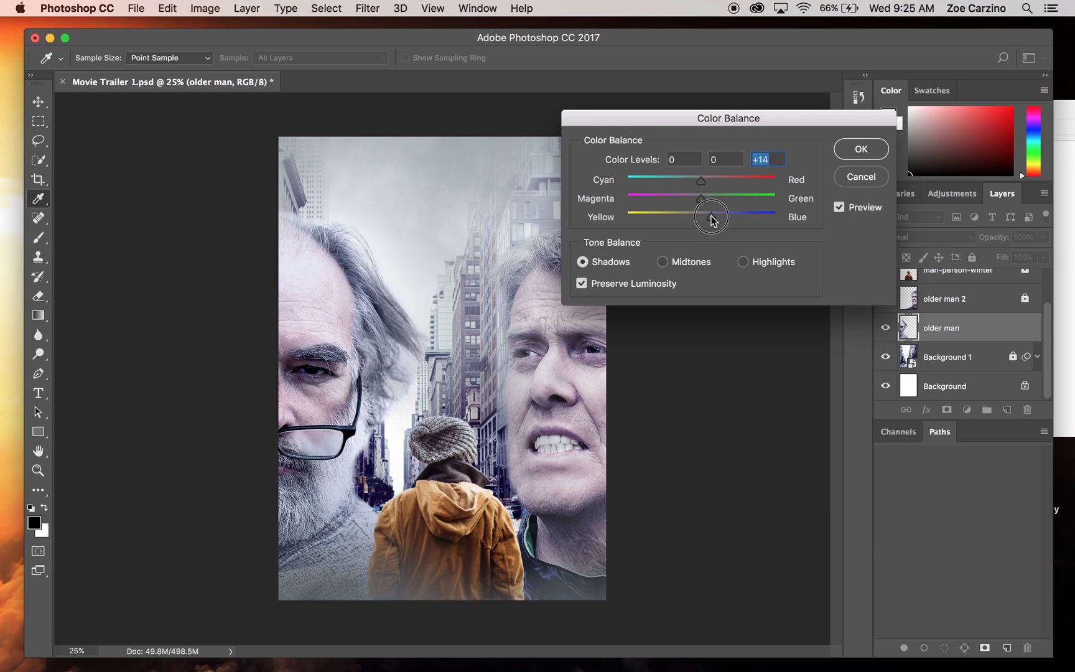
pyautogui.click(839, 207)
pyautogui.click(839, 207)
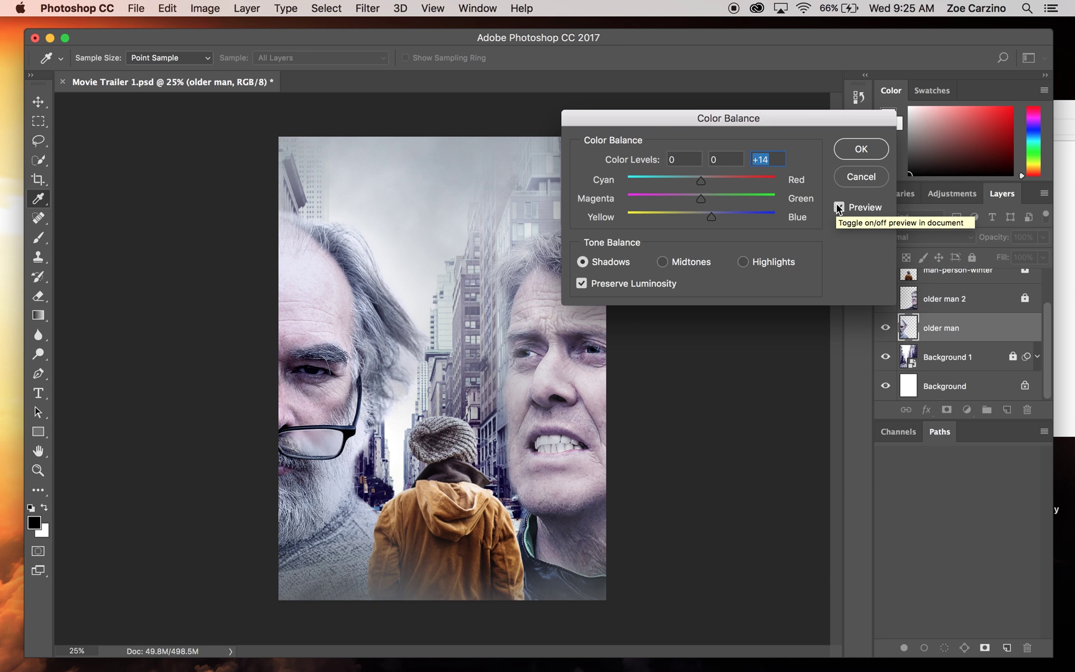
pyautogui.click(859, 149)
pyautogui.press('v')
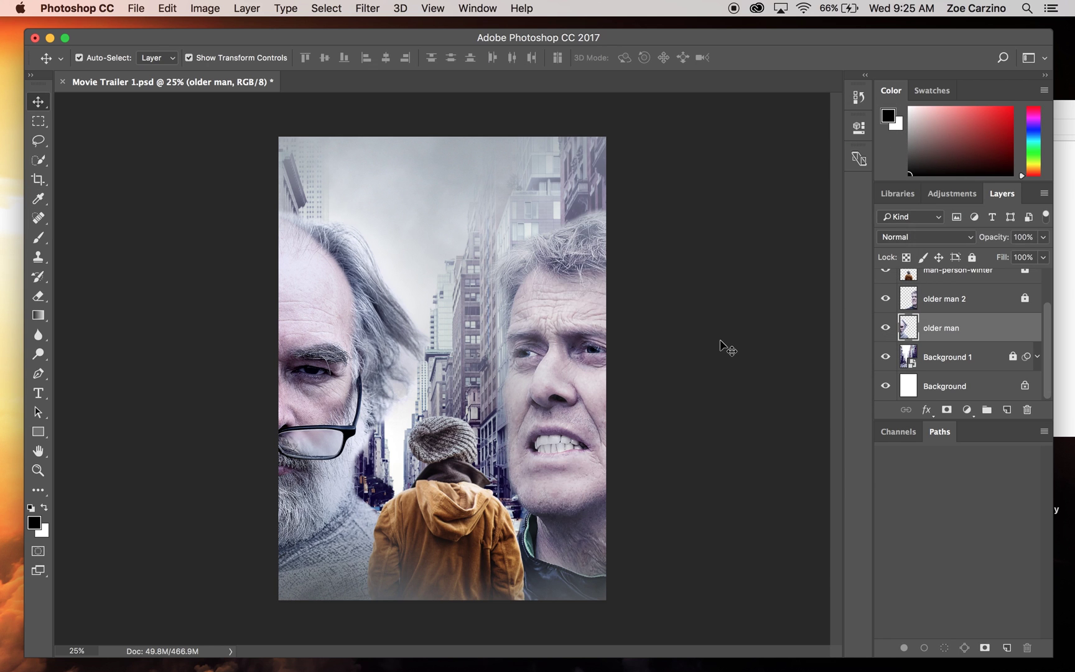
# Step: Lock the older man layer and unlock the older man 2 layer
pyautogui.click(724, 344)
pyautogui.click(970, 328)
pyautogui.click(971, 257)
pyautogui.click(971, 299)
pyautogui.click(1025, 299)
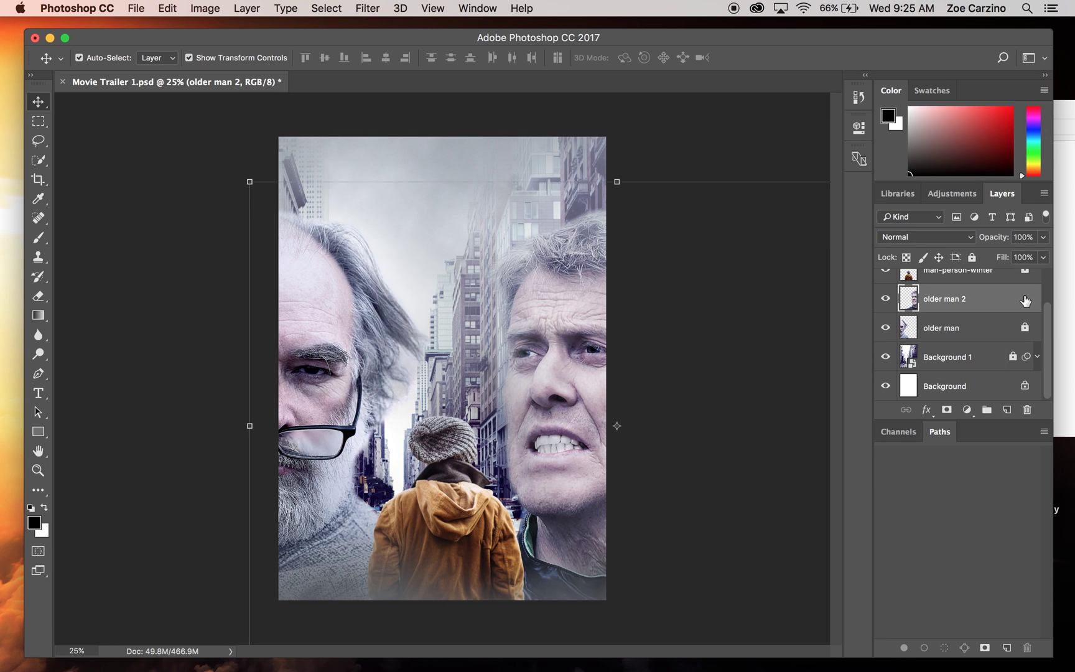
# Step: Darken the older man 2 layer with Levels, setting the black input to 31 and comparing with the preview off
pyautogui.click(191, 8)
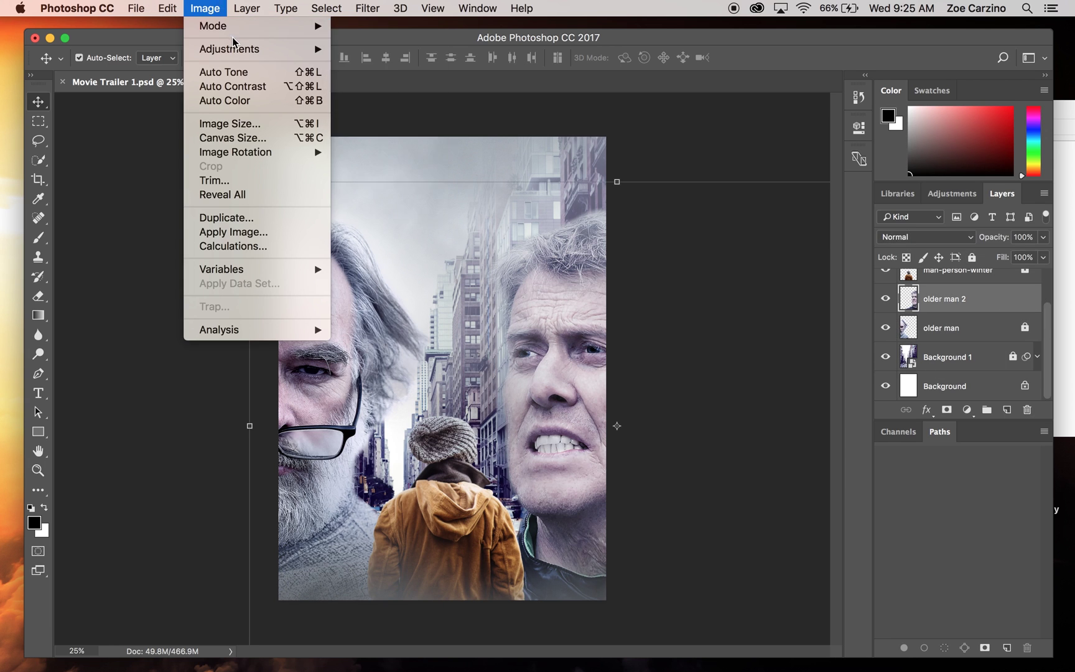
pyautogui.moveTo(234, 49)
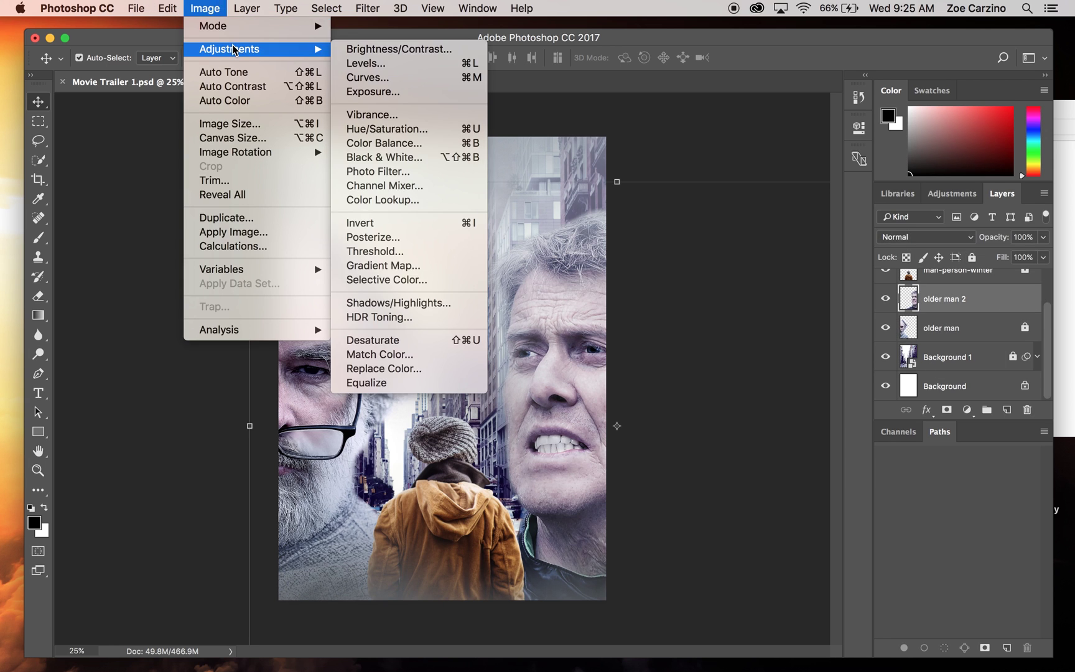
pyautogui.click(378, 64)
pyautogui.moveTo(601, 312); pyautogui.dragTo(619, 313)
pyautogui.moveTo(714, 146); pyautogui.dragTo(775, 99)
pyautogui.click(880, 272)
pyautogui.click(879, 272)
pyautogui.moveTo(682, 263); pyautogui.dragTo(683, 264)
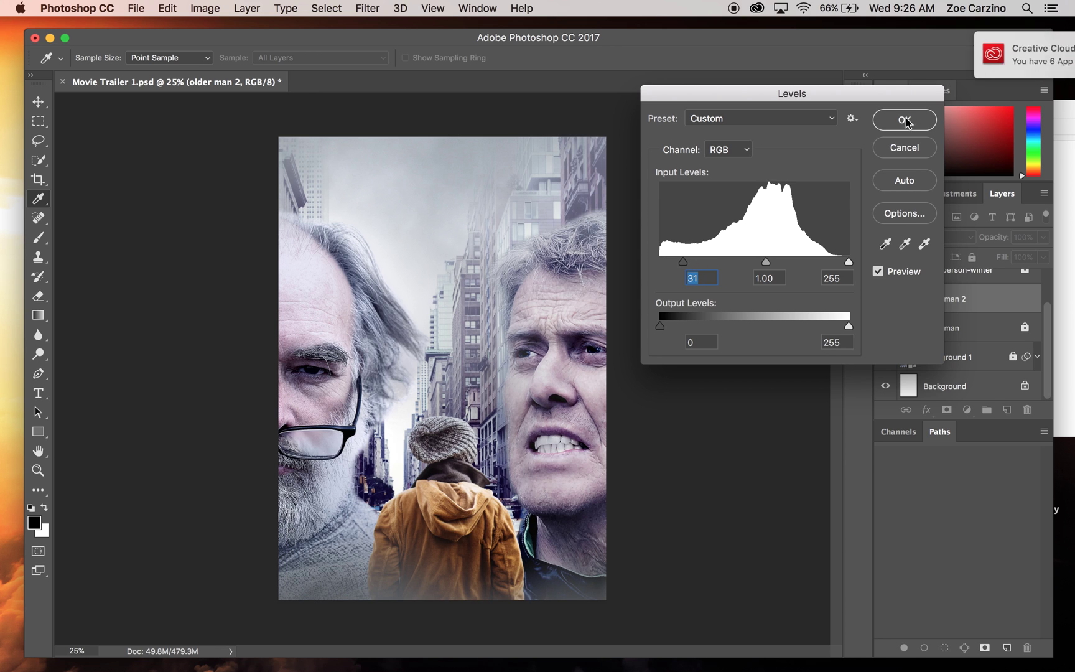
pyautogui.click(877, 272)
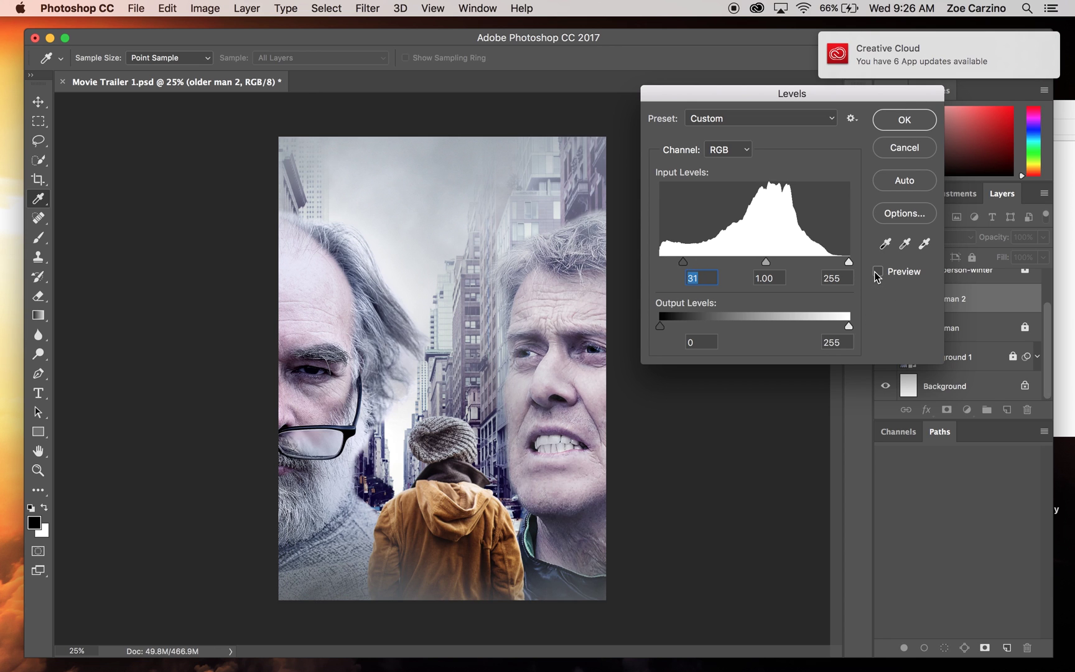
pyautogui.click(877, 272)
pyautogui.click(903, 117)
pyautogui.press('v')
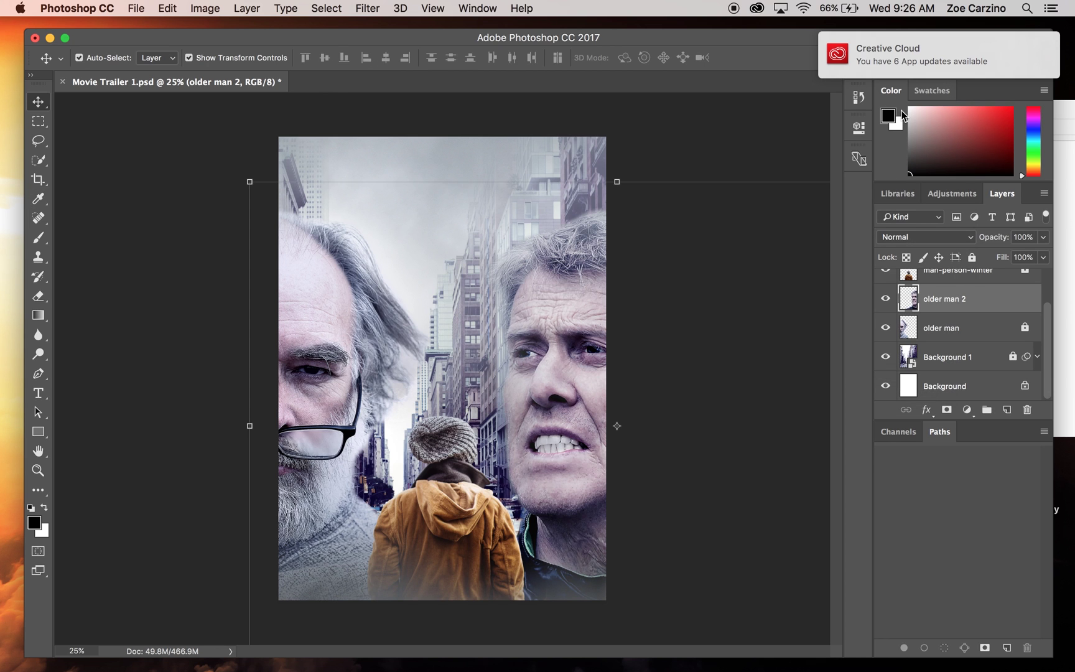
# Step: Apply a Color Balance to the older man 2 layer, checking its midtones, shadows and highlights against the original
pyautogui.click(206, 8)
pyautogui.moveTo(249, 49)
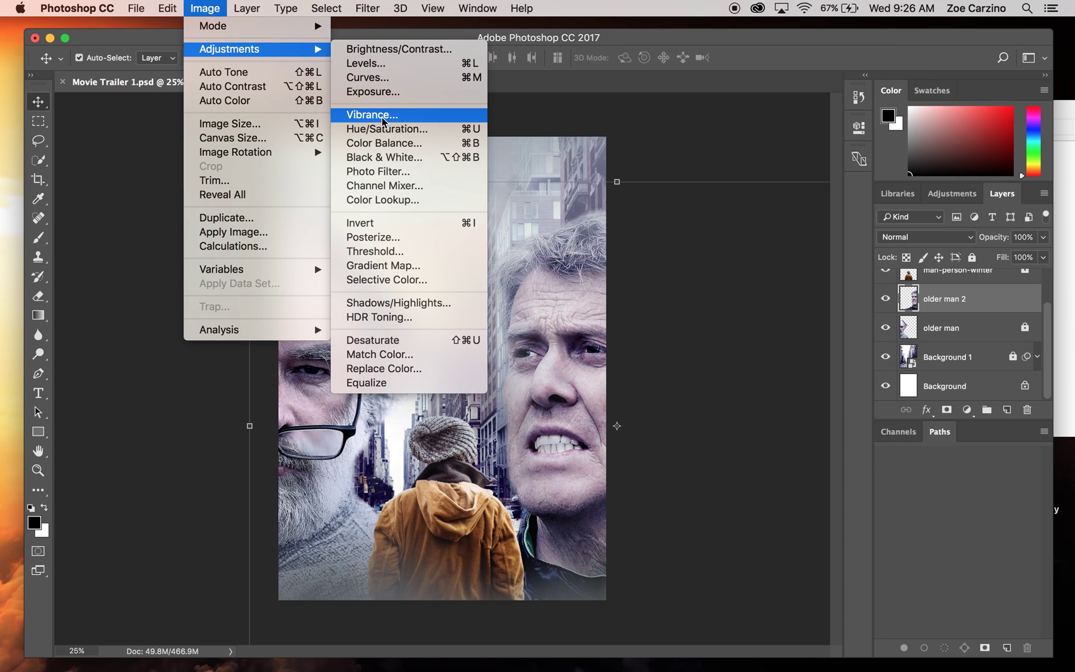
pyautogui.click(383, 144)
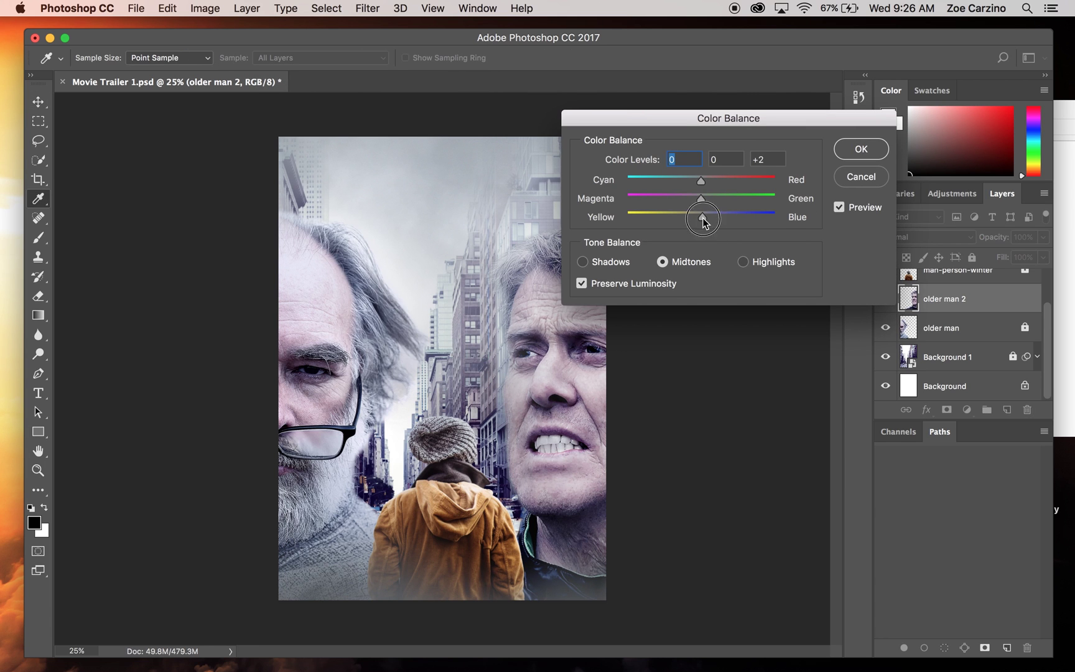
pyautogui.moveTo(707, 217); pyautogui.dragTo(706, 182)
pyautogui.write('0')
pyautogui.click(582, 262)
pyautogui.click(743, 261)
pyautogui.write('0')
pyautogui.click(839, 208)
pyautogui.click(839, 208)
pyautogui.click(858, 149)
pyautogui.press('v')
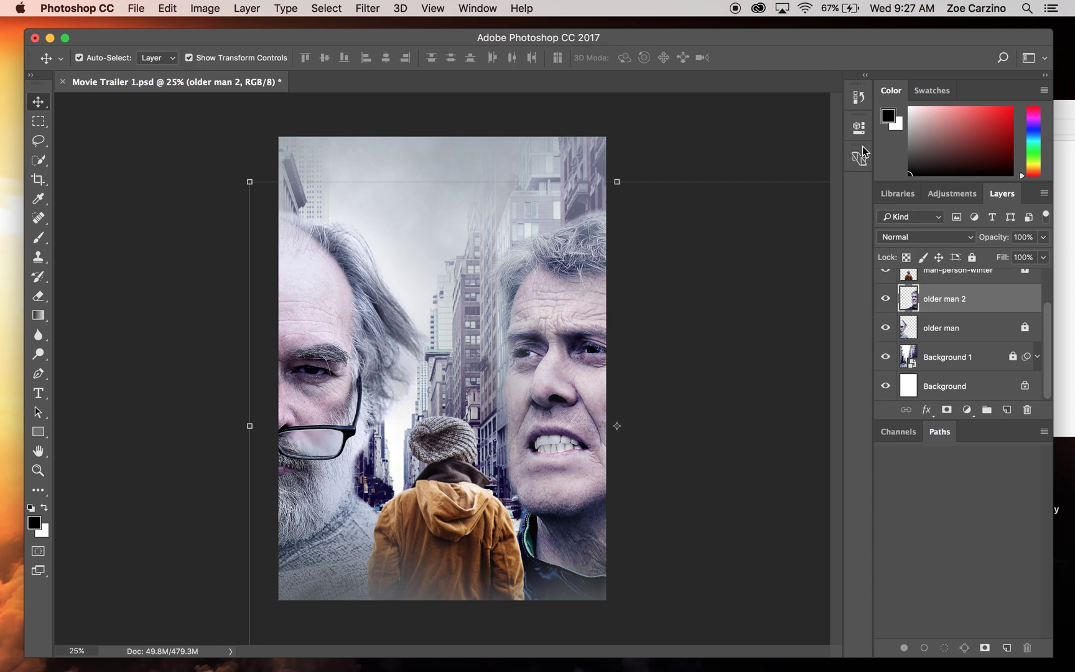
# Step: Lock the older man 2 layer and select the fog layer
pyautogui.click(972, 257)
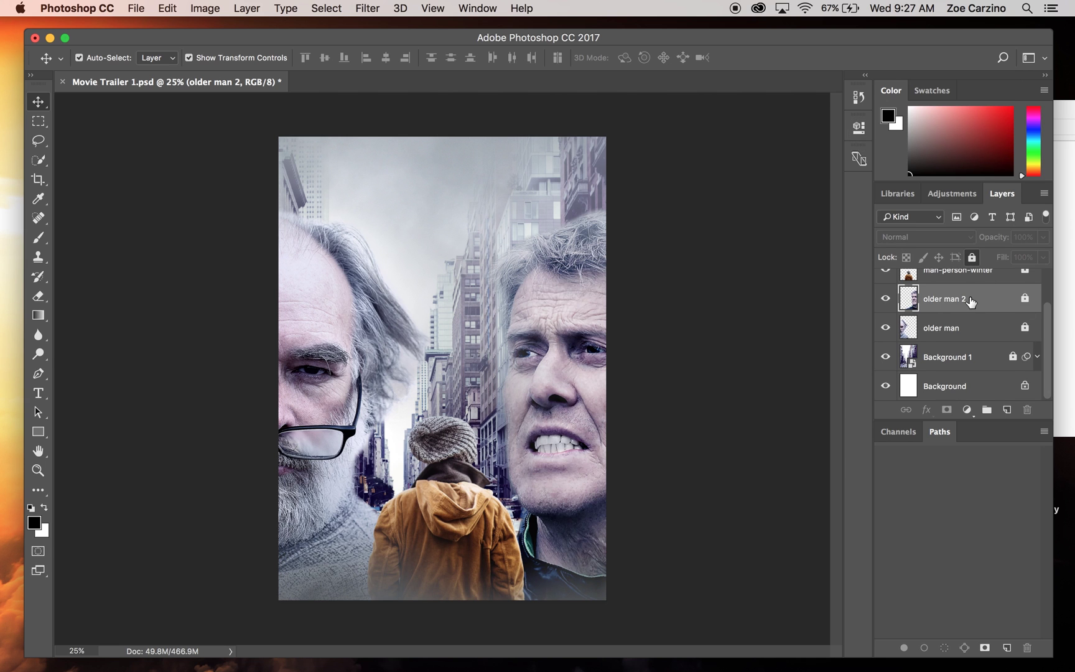
pyautogui.scroll(3, 971, 302)
pyautogui.click(952, 284)
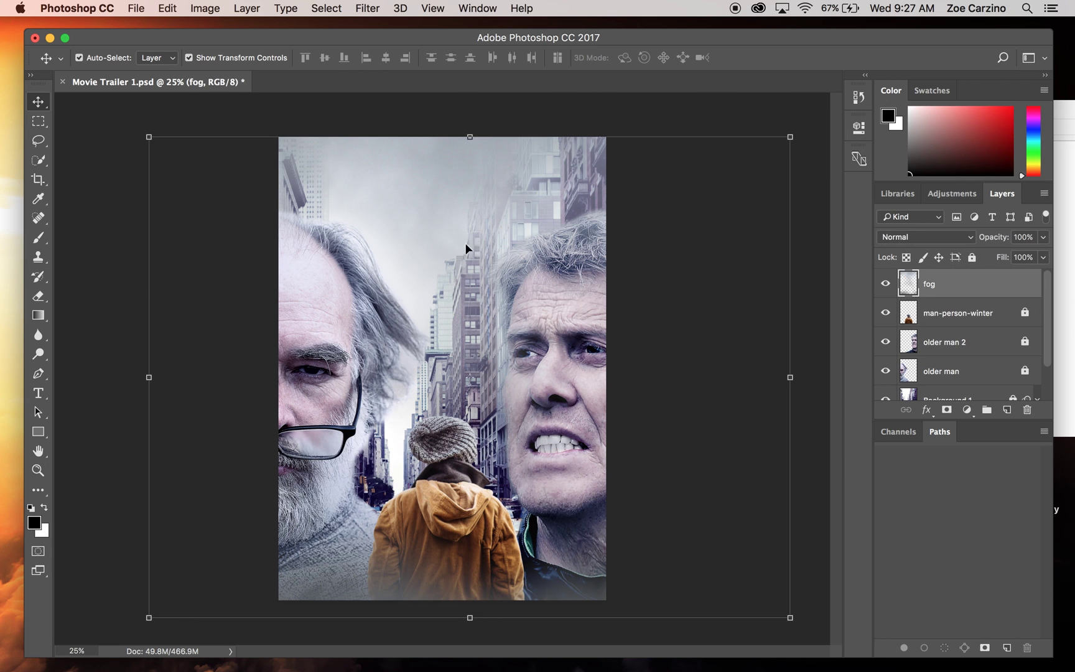
# Step: Darken the fog layer with Levels by raising the black input level
pyautogui.click(205, 8)
pyautogui.moveTo(261, 49)
pyautogui.click(358, 64)
pyautogui.moveTo(846, 266)
pyautogui.mouseDown()
pyautogui.moveTo(828, 263)
pyautogui.moveTo(849, 264)
pyautogui.mouseUp()
pyautogui.moveTo(660, 263); pyautogui.dragTo(688, 264)
pyautogui.click(905, 120)
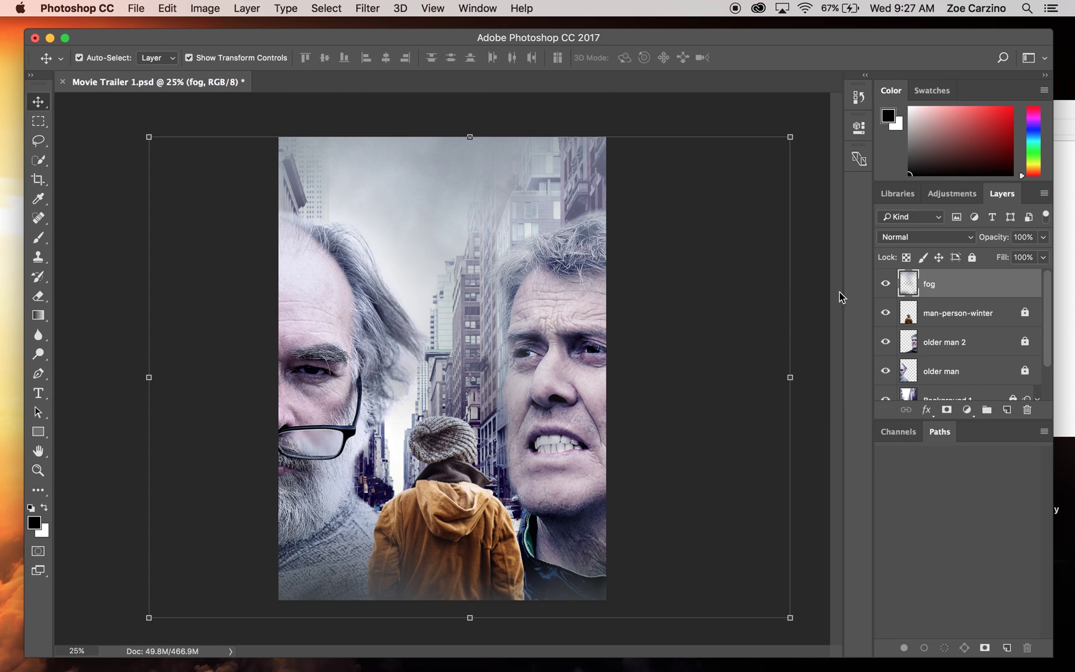
# Step: Start a Color Balance on the fog layer, set its shadows to +14 yellow/blue and compare with the preview off
pyautogui.click(205, 8)
pyautogui.moveTo(249, 53)
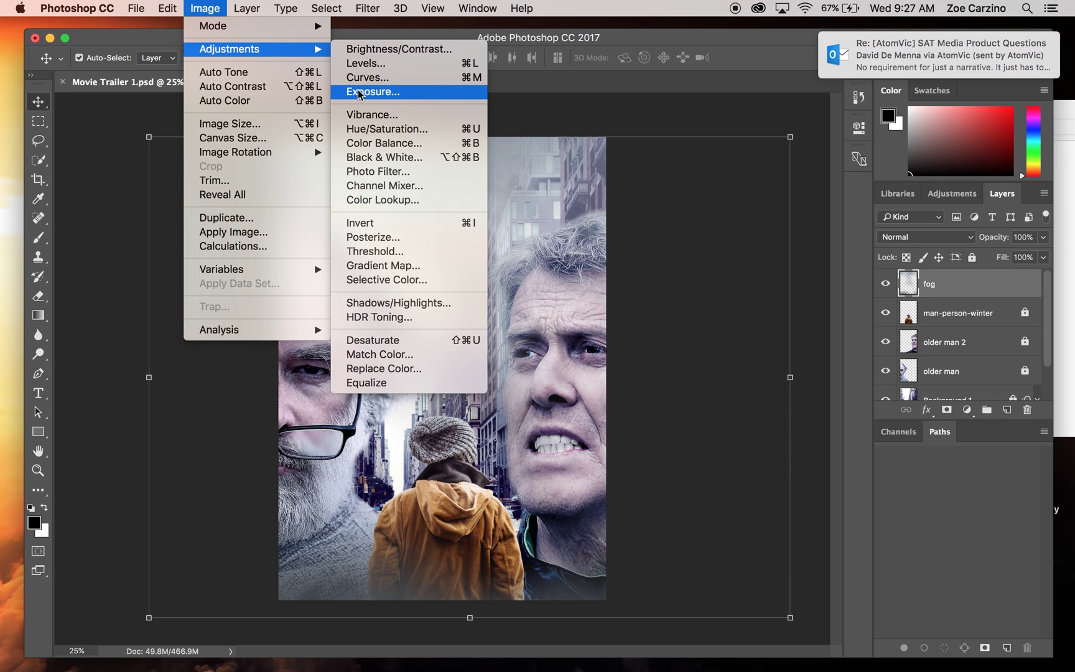
pyautogui.click(428, 142)
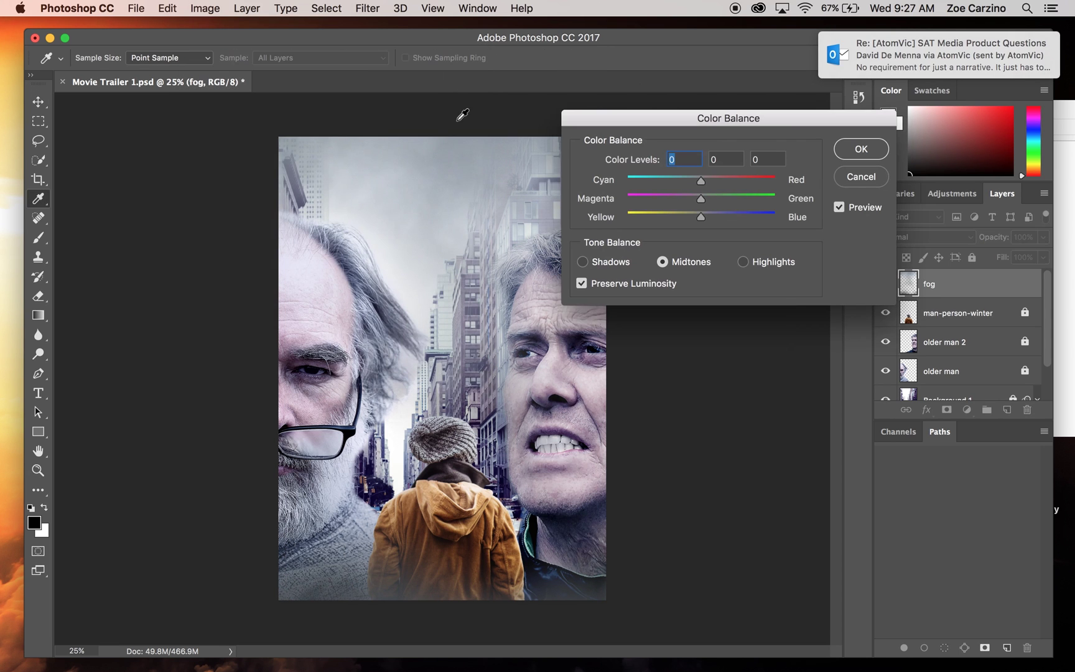
pyautogui.click(994, 40)
pyautogui.moveTo(701, 181); pyautogui.dragTo(720, 219)
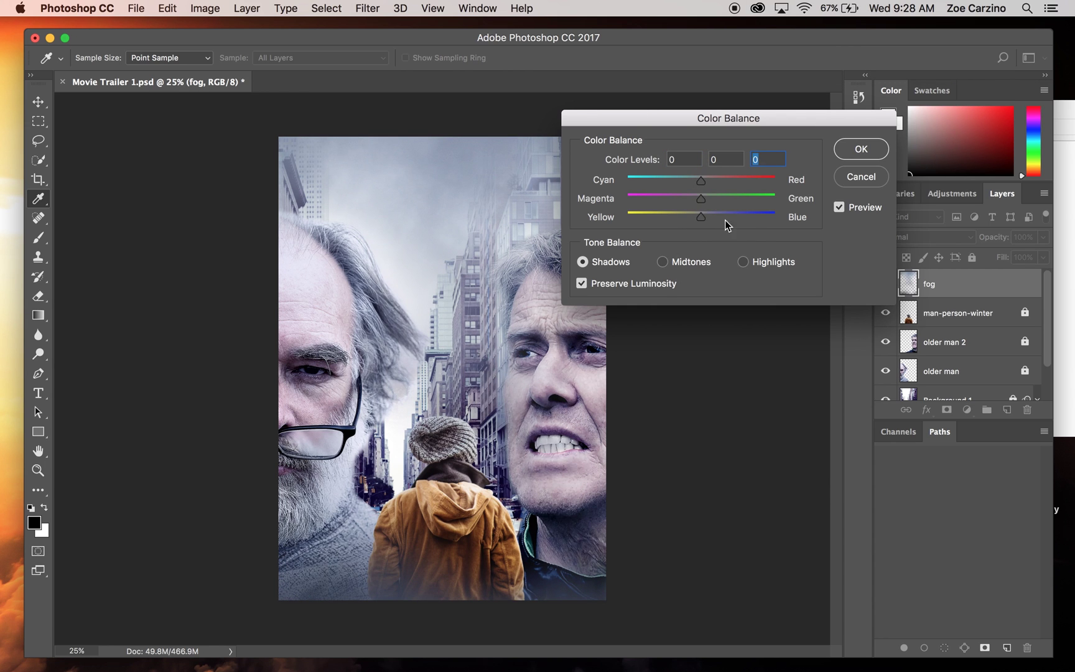
pyautogui.moveTo(725, 219); pyautogui.dragTo(713, 221)
pyautogui.click(840, 207)
pyautogui.click(840, 207)
# Step: Try the fog's shadows at -12 cyan/red, shift them slightly toward red instead, and apply the Color Balance
pyautogui.click(691, 179)
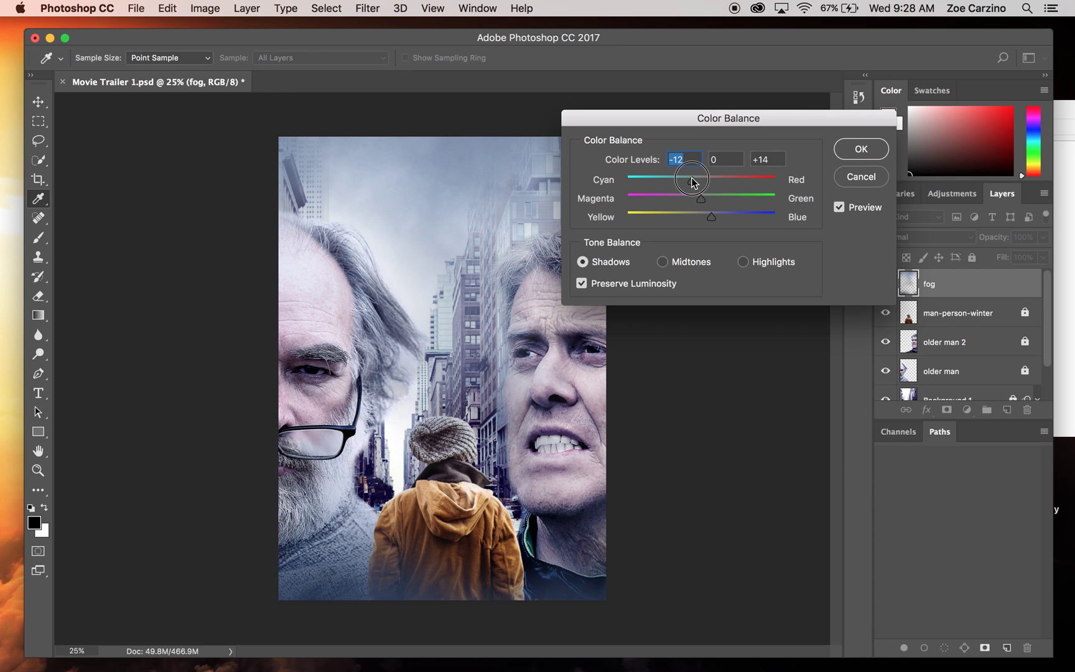
pyautogui.moveTo(716, 180); pyautogui.dragTo(709, 179)
pyautogui.click(839, 207)
pyautogui.click(839, 207)
pyautogui.click(860, 148)
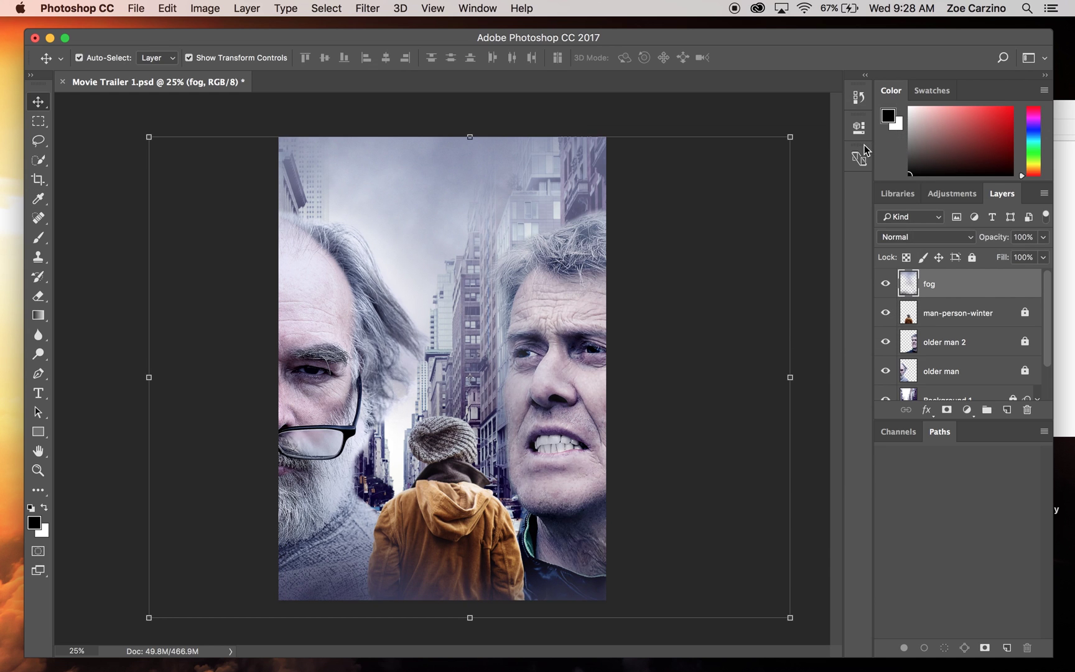
# Step: Lock the fog layer and unlock the man-person-winter layer
pyautogui.click(972, 257)
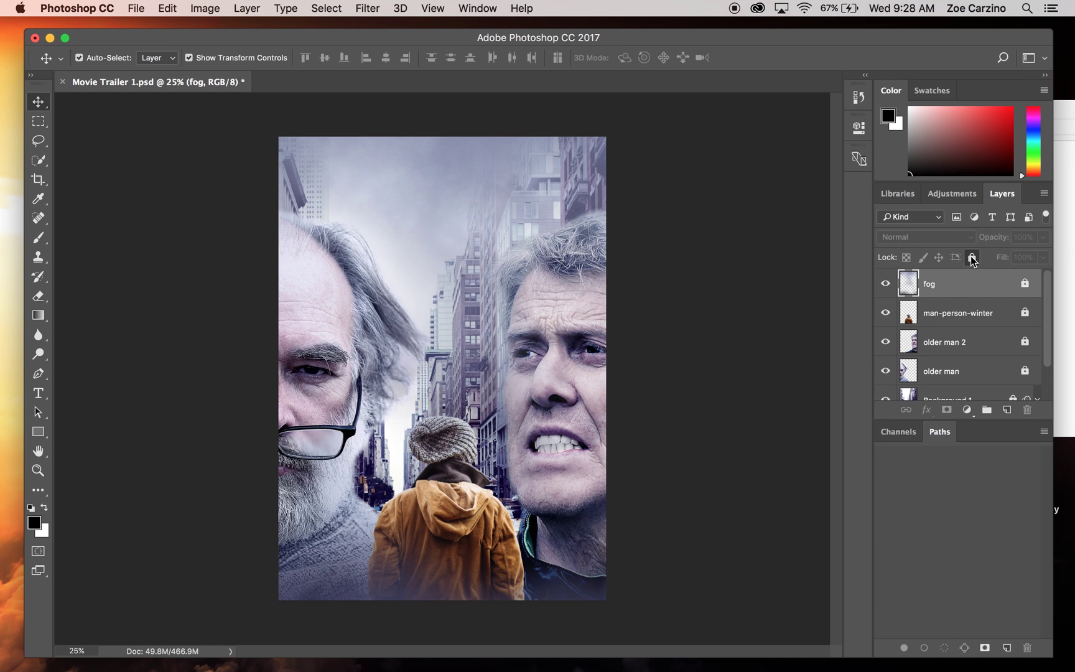
pyautogui.scroll(-1, 993, 342)
pyautogui.scroll(-1, 993, 342)
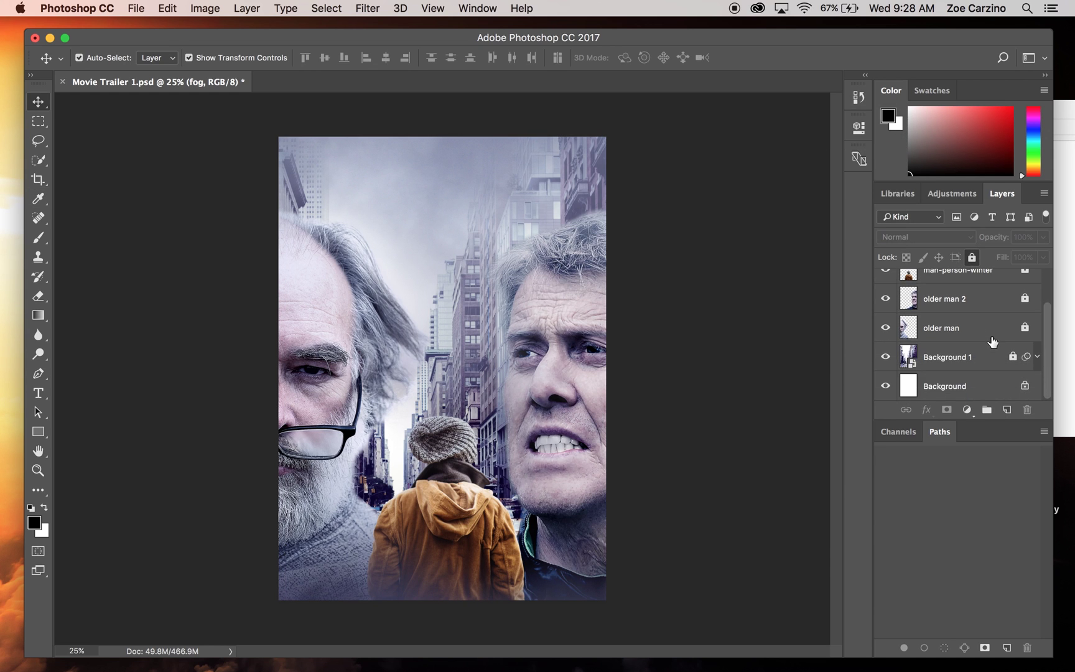
pyautogui.scroll(1, 999, 309)
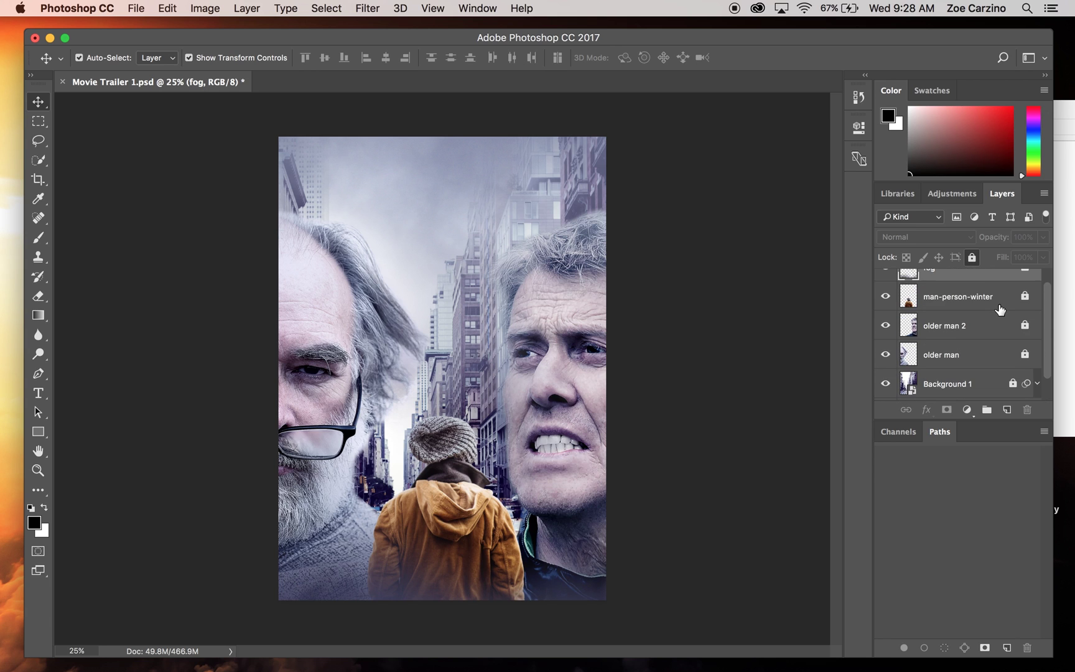
pyautogui.click(1000, 309)
pyautogui.click(1025, 297)
# Step: Desaturate the man-person-winter layer with Hue/Saturation, trying a saturation of -23 before applying -14
pyautogui.click(196, 8)
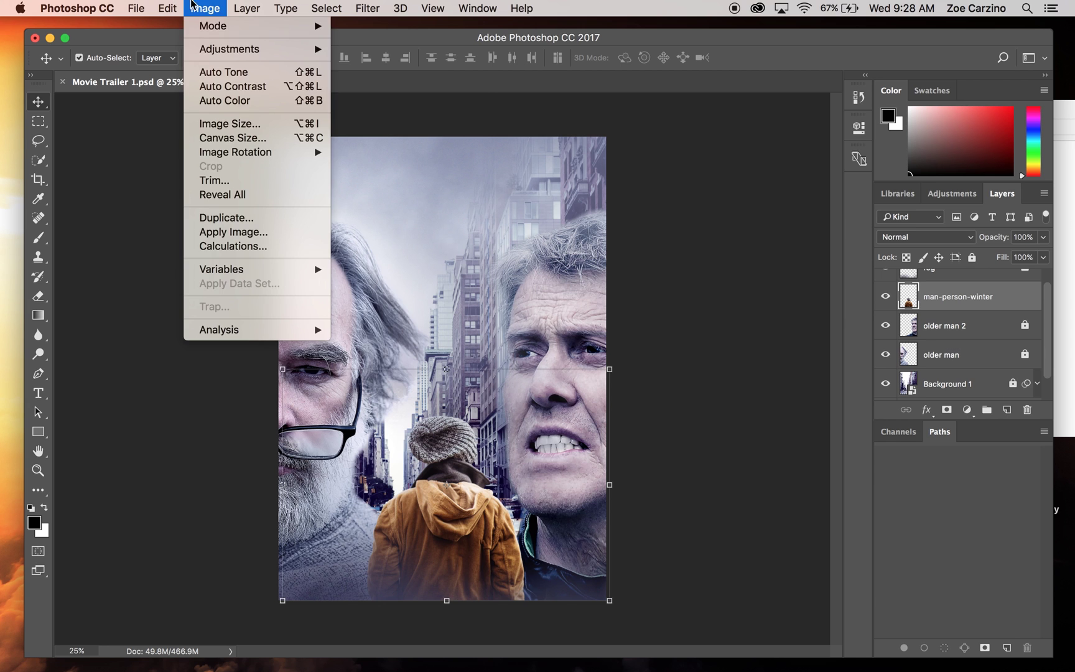
pyautogui.moveTo(227, 54)
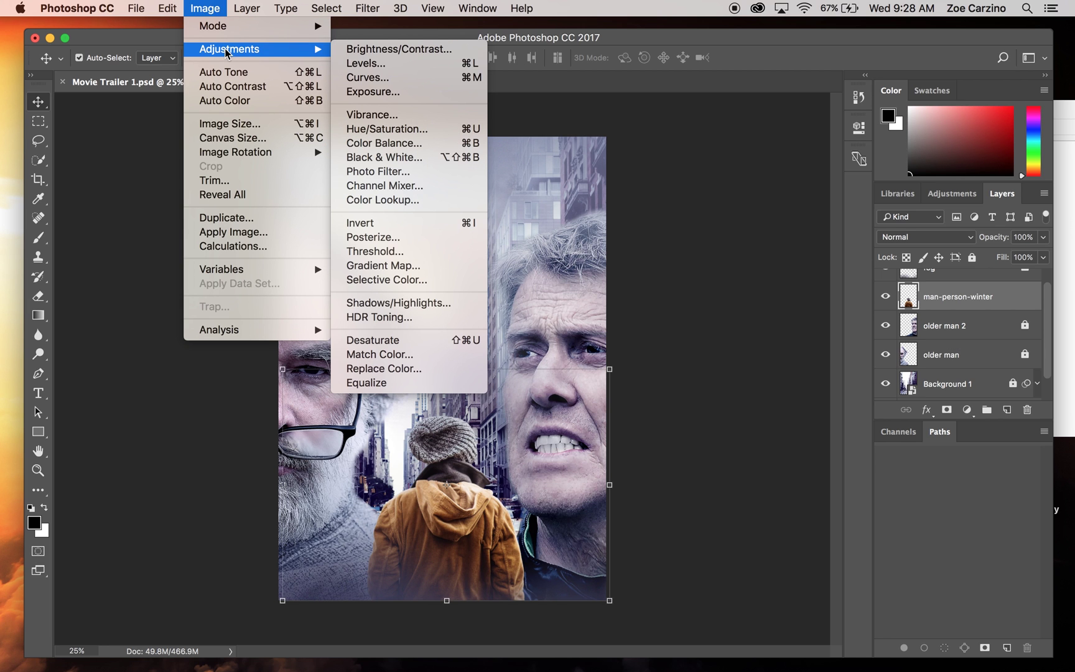
pyautogui.click(407, 129)
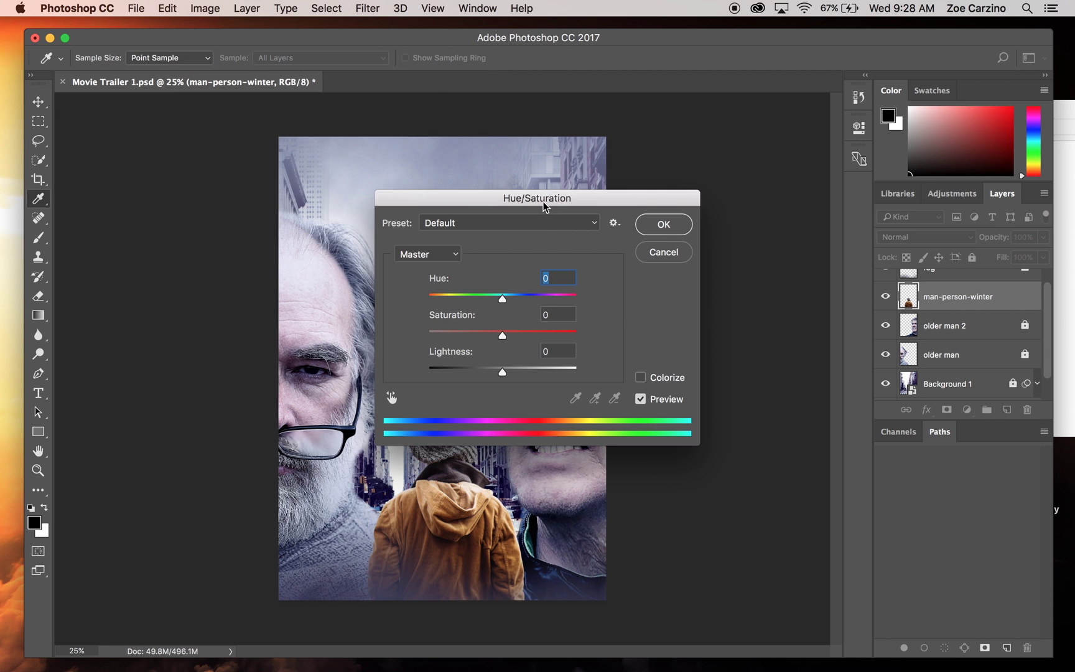
pyautogui.moveTo(550, 198); pyautogui.dragTo(757, 123)
pyautogui.moveTo(702, 257)
pyautogui.mouseDown()
pyautogui.moveTo(657, 261)
pyautogui.moveTo(694, 264)
pyautogui.mouseUp()
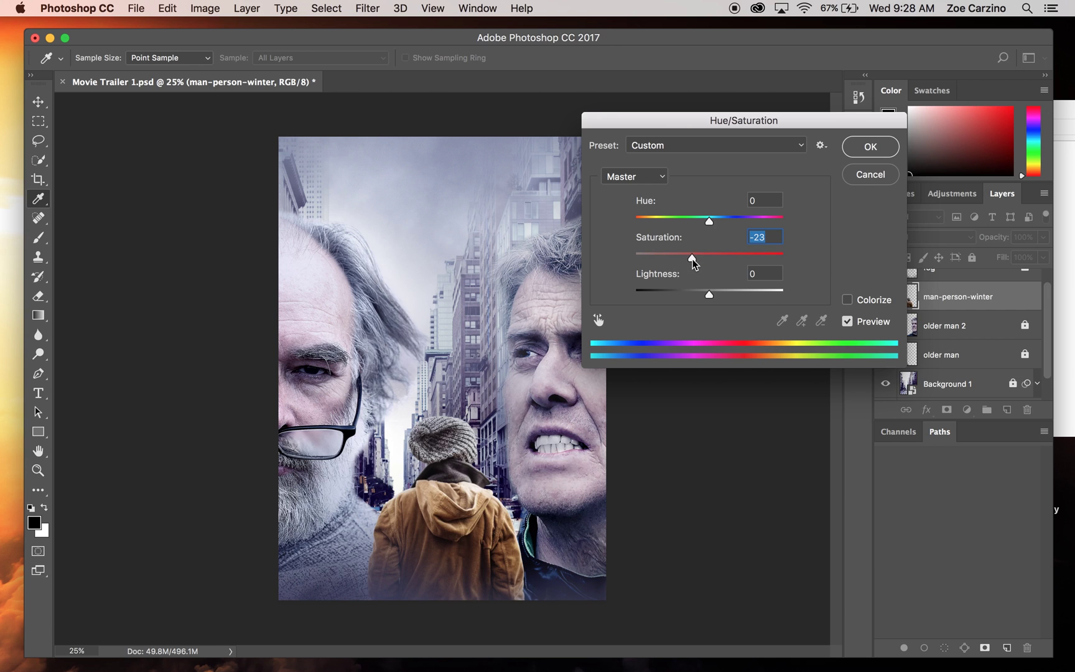
pyautogui.click(848, 322)
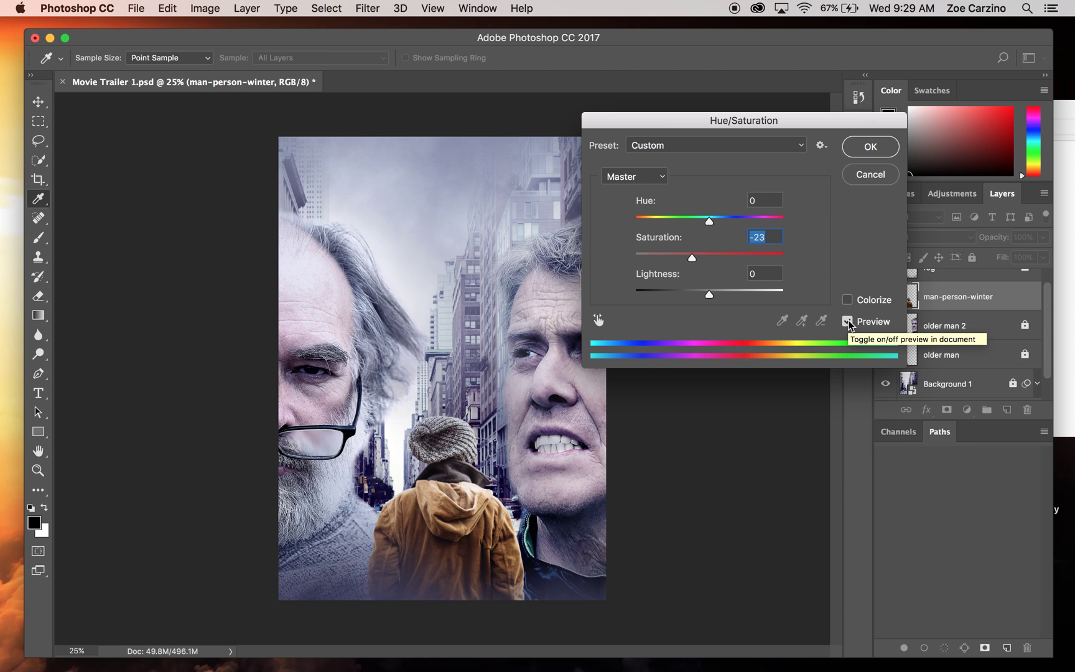
pyautogui.click(848, 322)
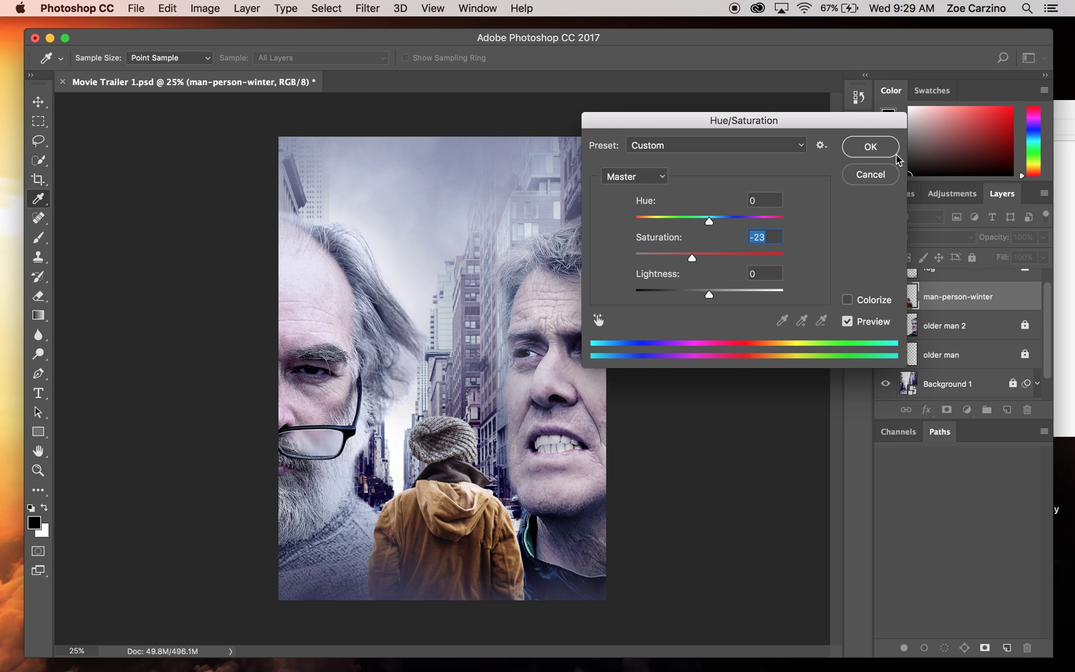
pyautogui.moveTo(694, 260); pyautogui.dragTo(700, 262)
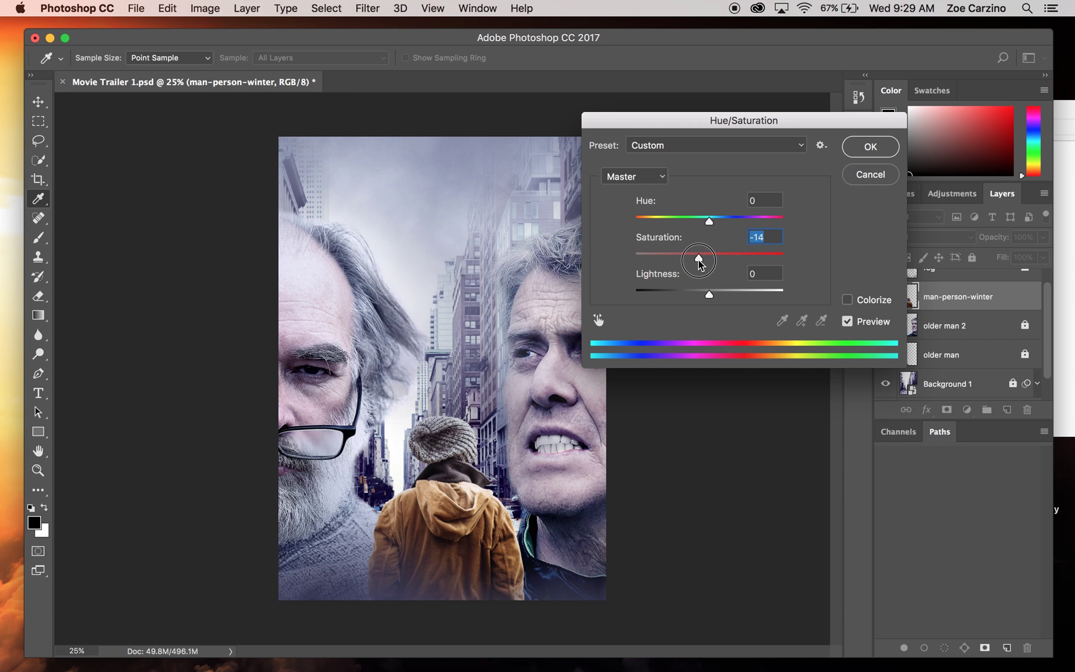
pyautogui.click(847, 322)
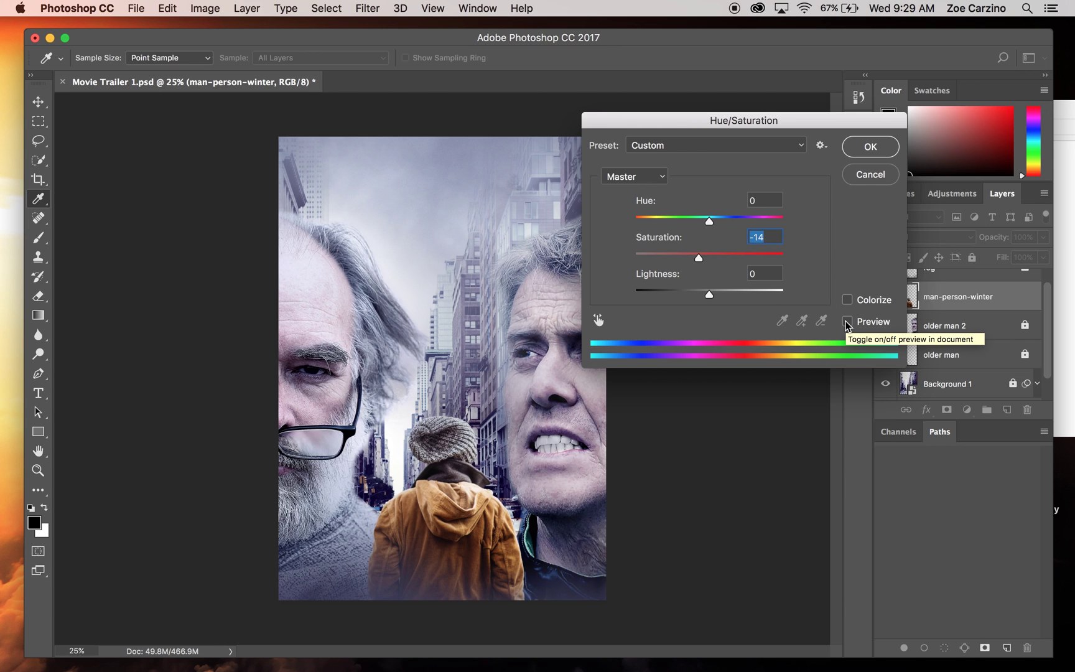
pyautogui.click(847, 323)
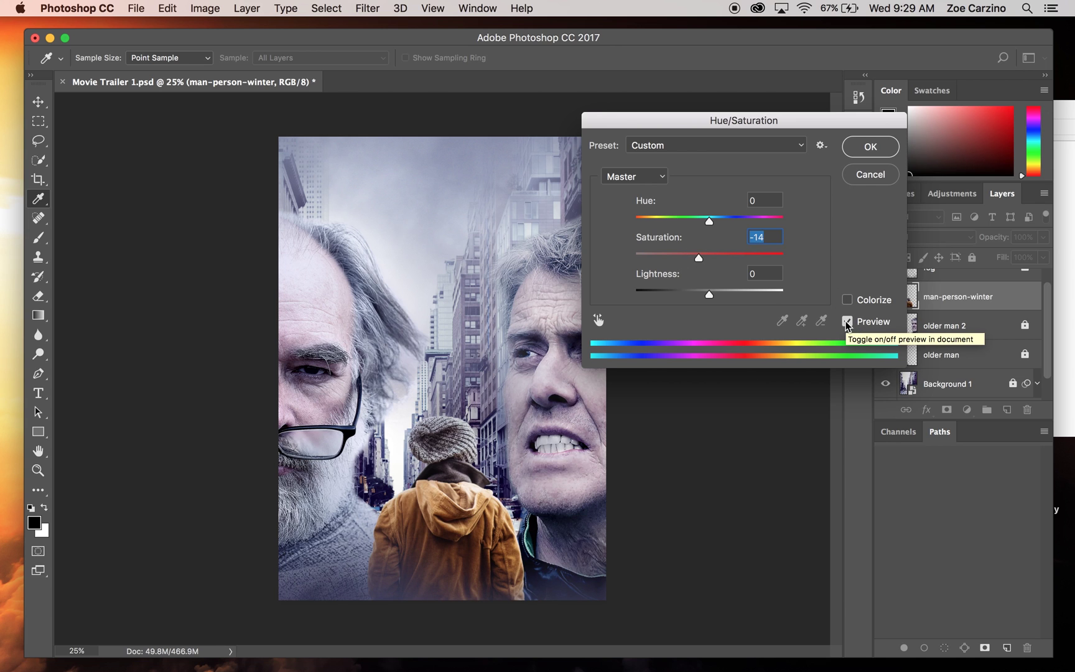
pyautogui.click(881, 145)
# Step: Deselect the layers and start saving a copy of the poster in JPEG format in the Movie Poster folder
pyautogui.click(715, 199)
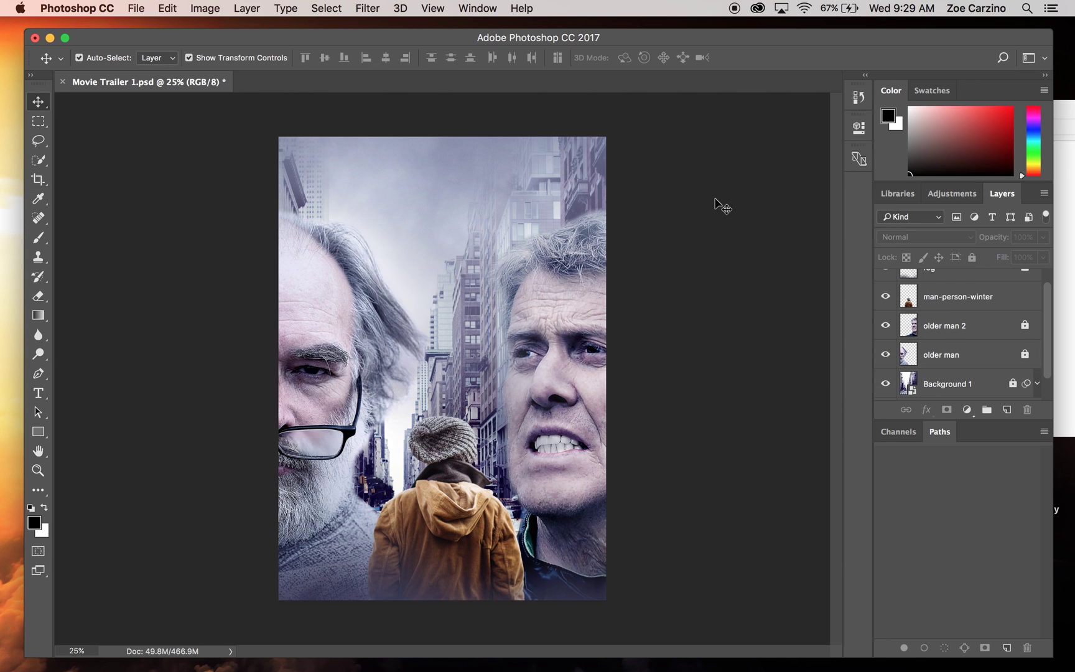
pyautogui.click(135, 7)
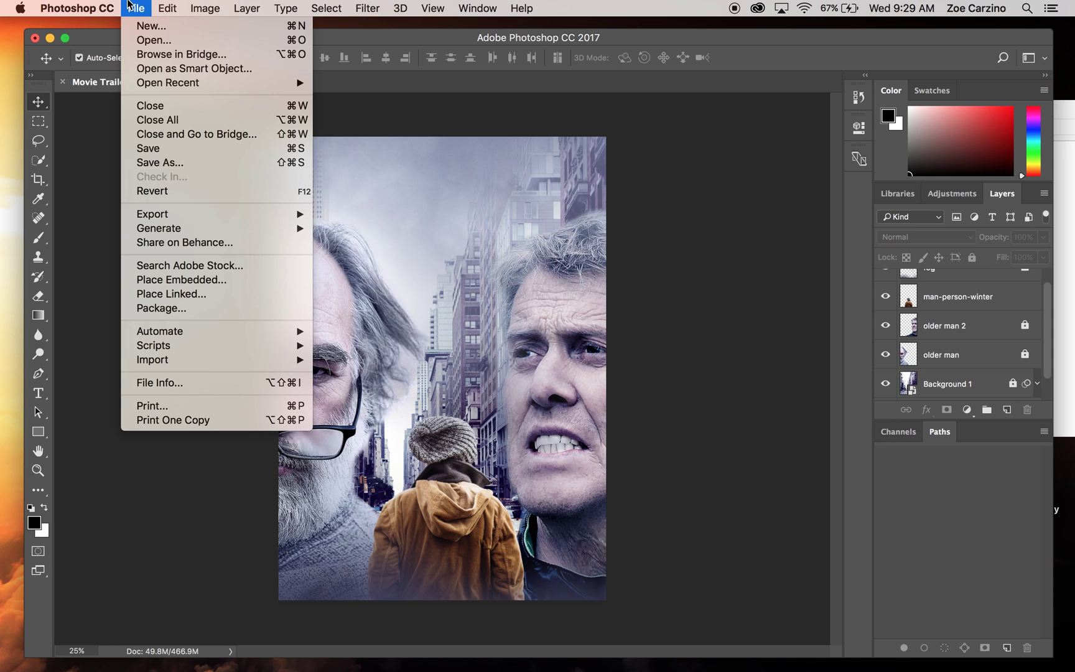
pyautogui.click(174, 163)
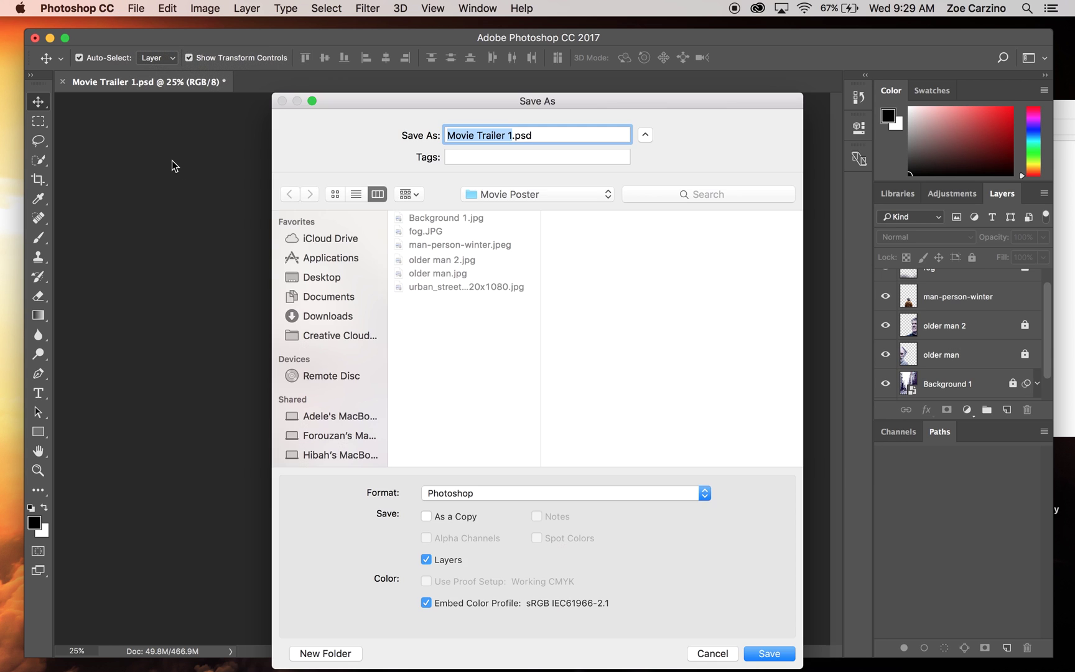
pyautogui.click(537, 495)
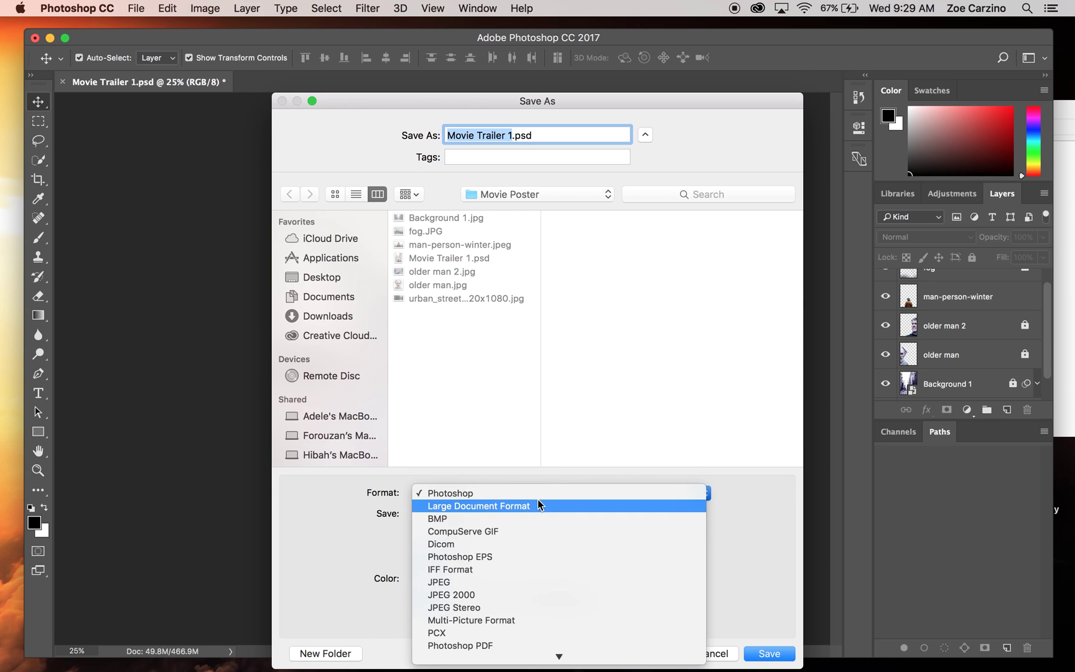
pyautogui.click(491, 586)
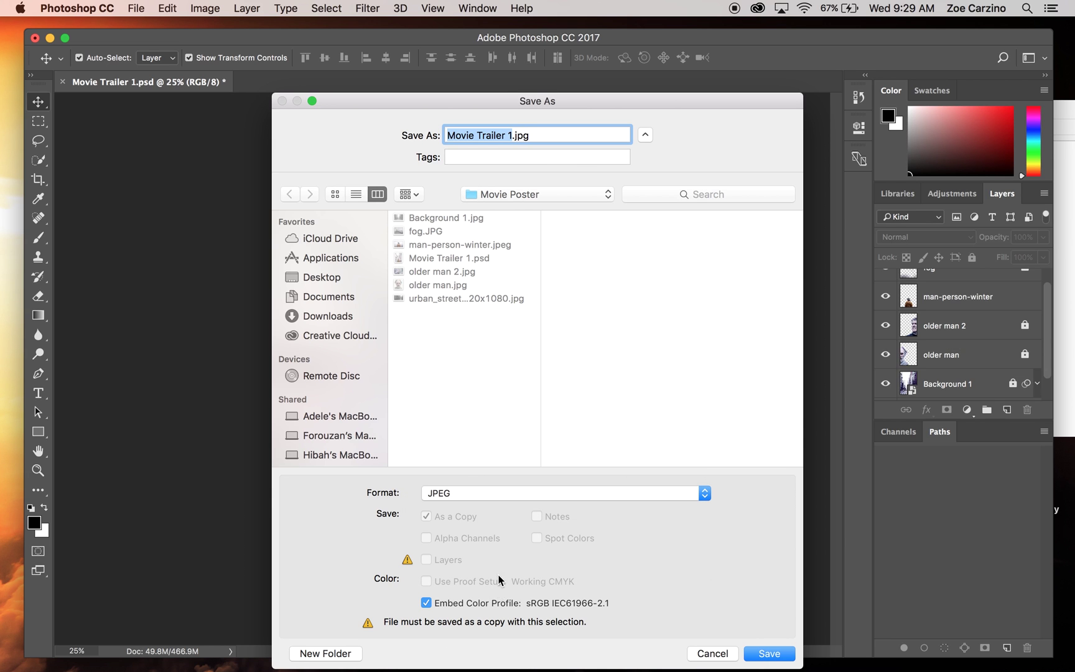
# Step: Name the JPEG copy Movie Trailer Background.jpg and save it at maximum quality 12 with progressive format and 3 scans
pyautogui.press('Right')
pyautogui.press('BackSpace')
pyautogui.write('Background')
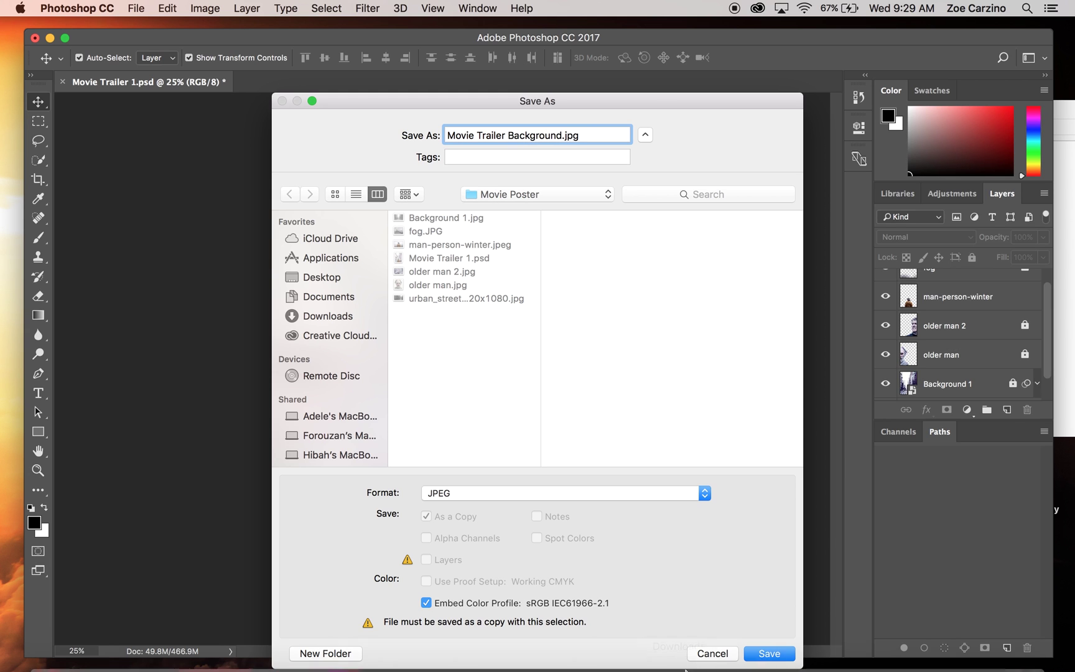
pyautogui.click(781, 657)
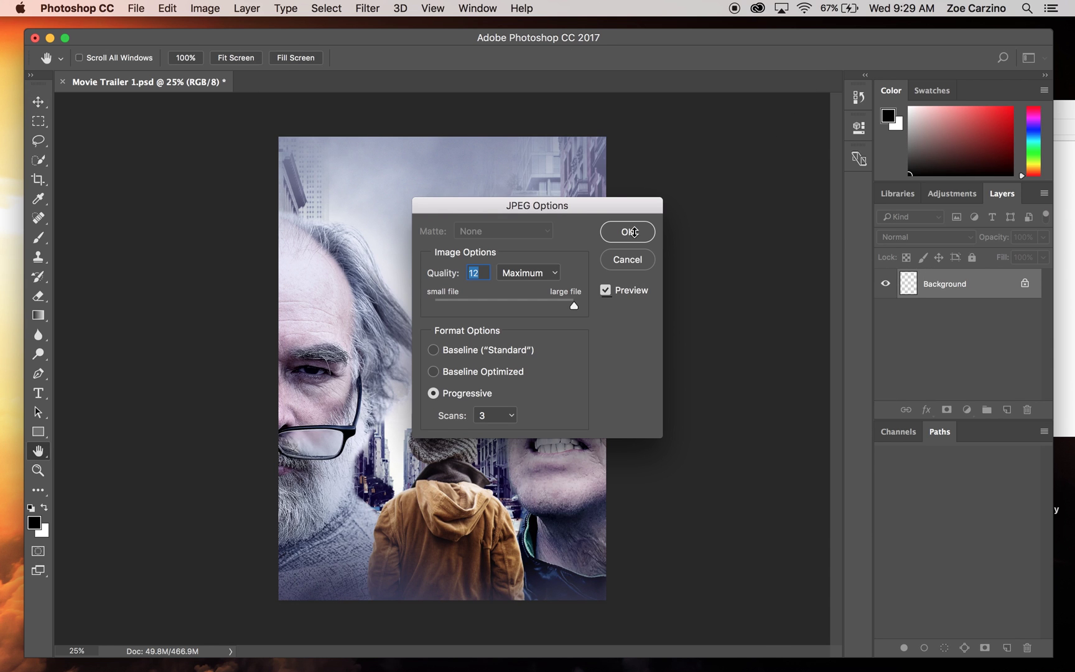
pyautogui.click(634, 231)
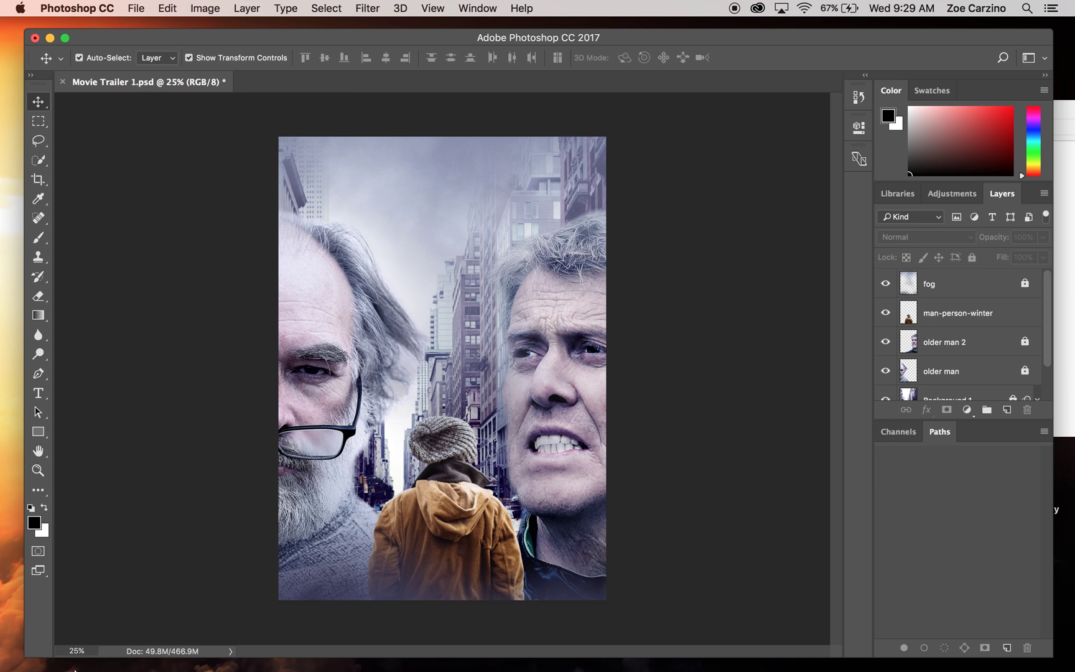
# Step: Switch to Finder, view Movie Trailer Background.jpg from the Movie Poster folder in Preview, and close both windows
pyautogui.moveTo(88, 669)
pyautogui.click(56, 655)
pyautogui.click(53, 650)
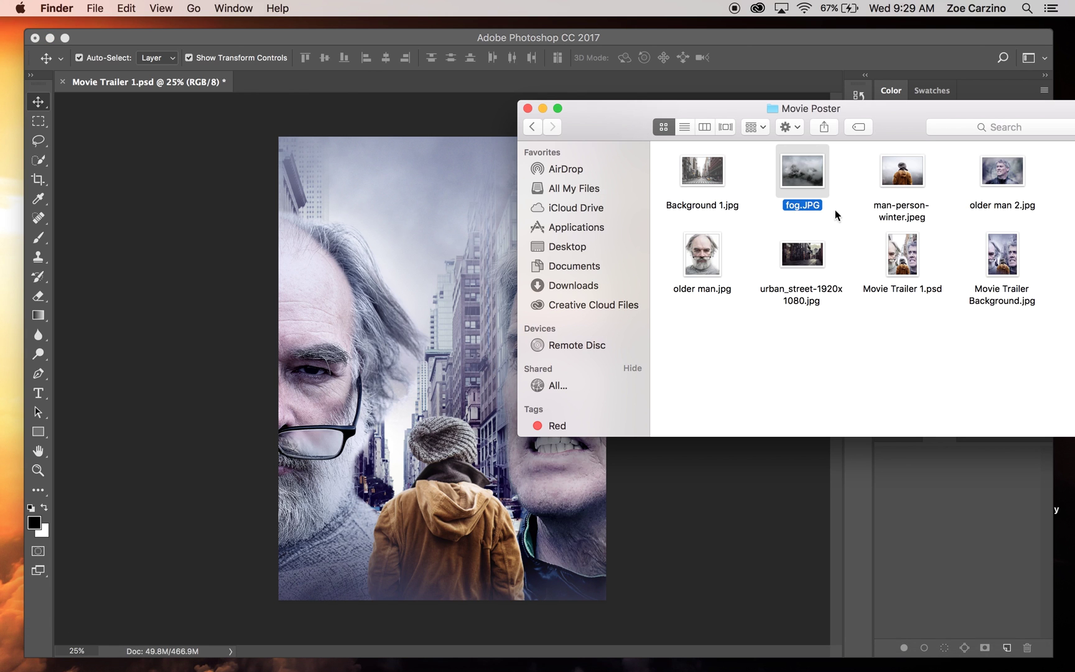
pyautogui.click(925, 329)
pyautogui.click(995, 243)
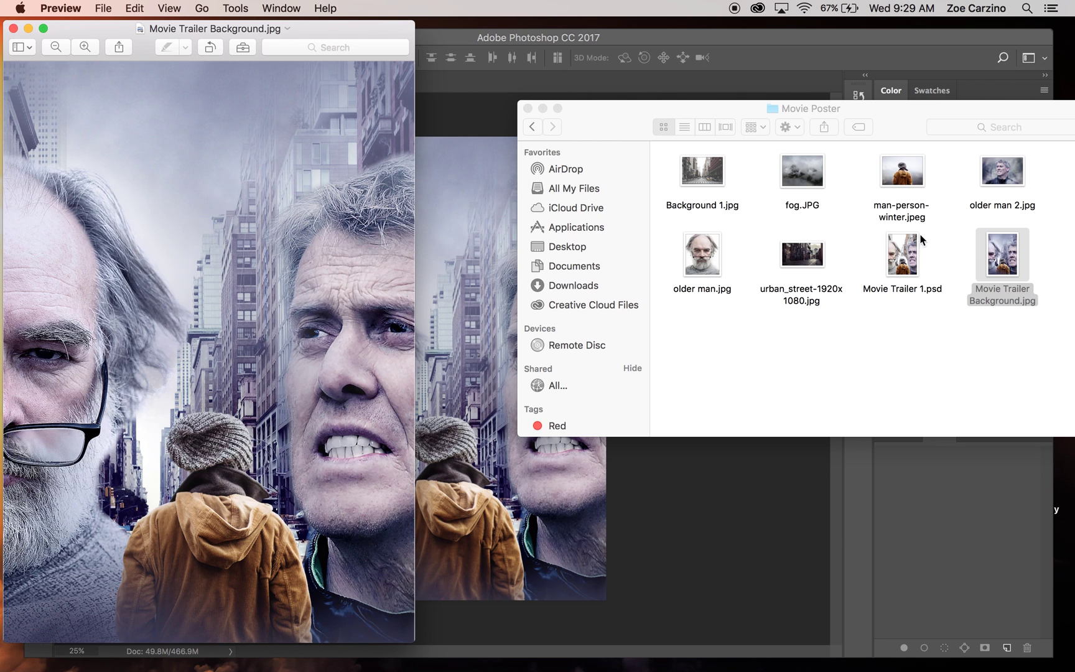
pyautogui.click(13, 29)
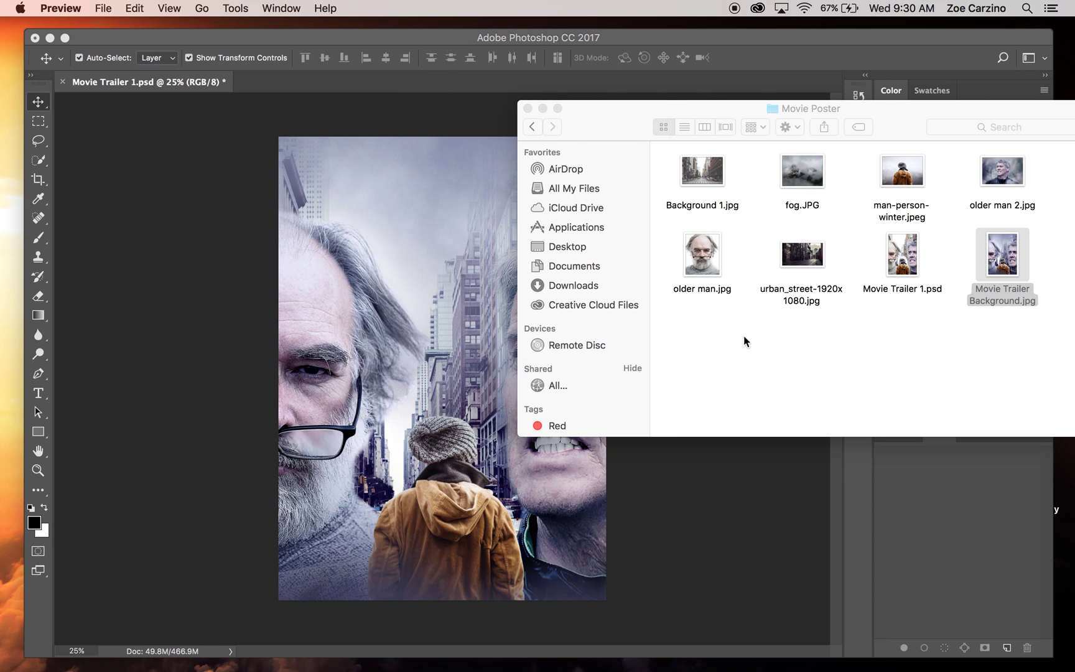
pyautogui.click(789, 372)
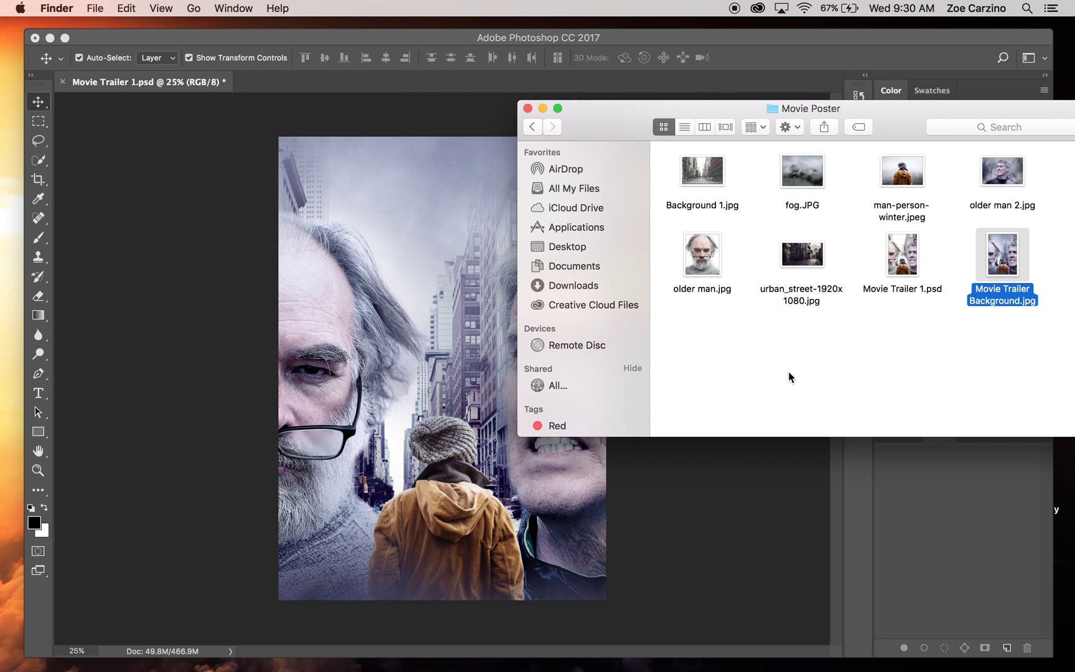
pyautogui.click(527, 108)
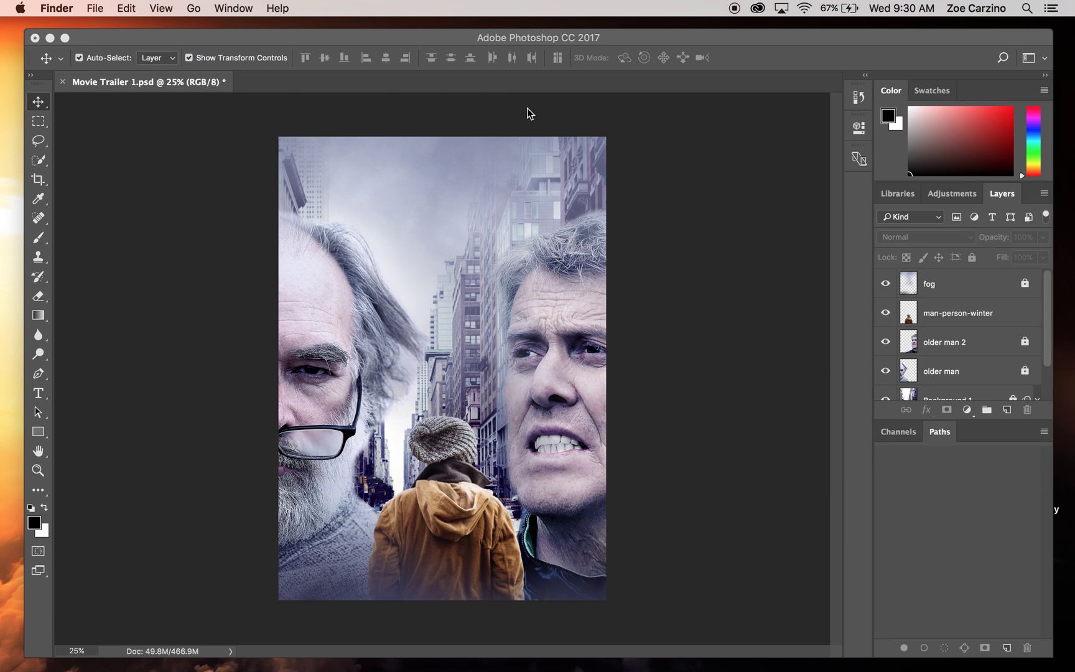
# Step: Switch back to Photoshop and save the layered Movie Trailer 1.psd document
pyautogui.click(94, 9)
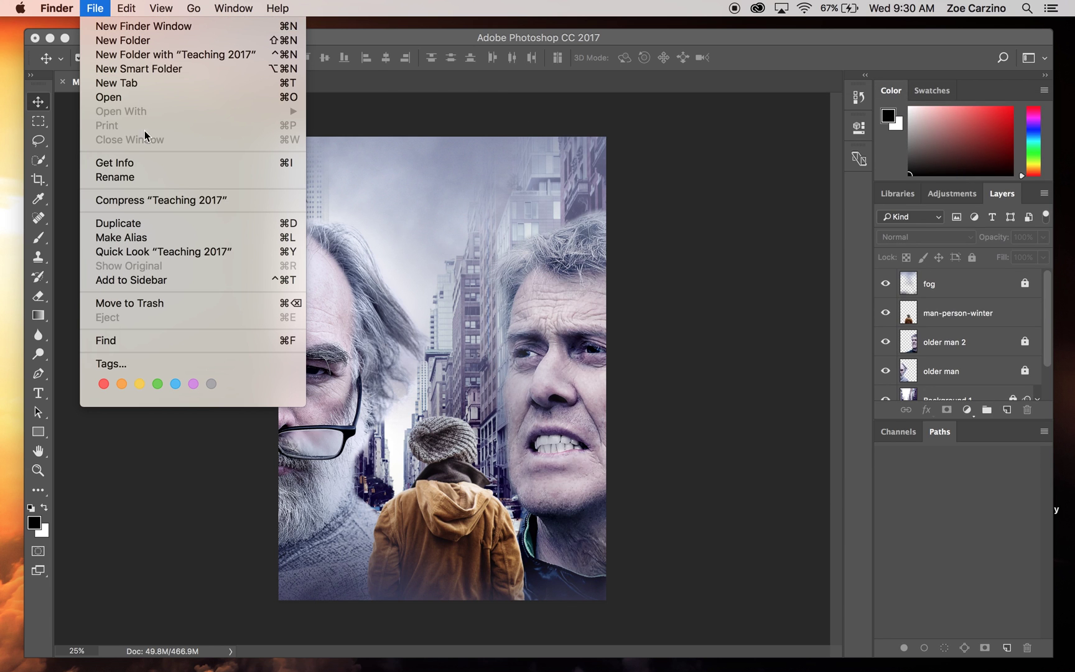
pyautogui.click(95, 6)
pyautogui.click(136, 8)
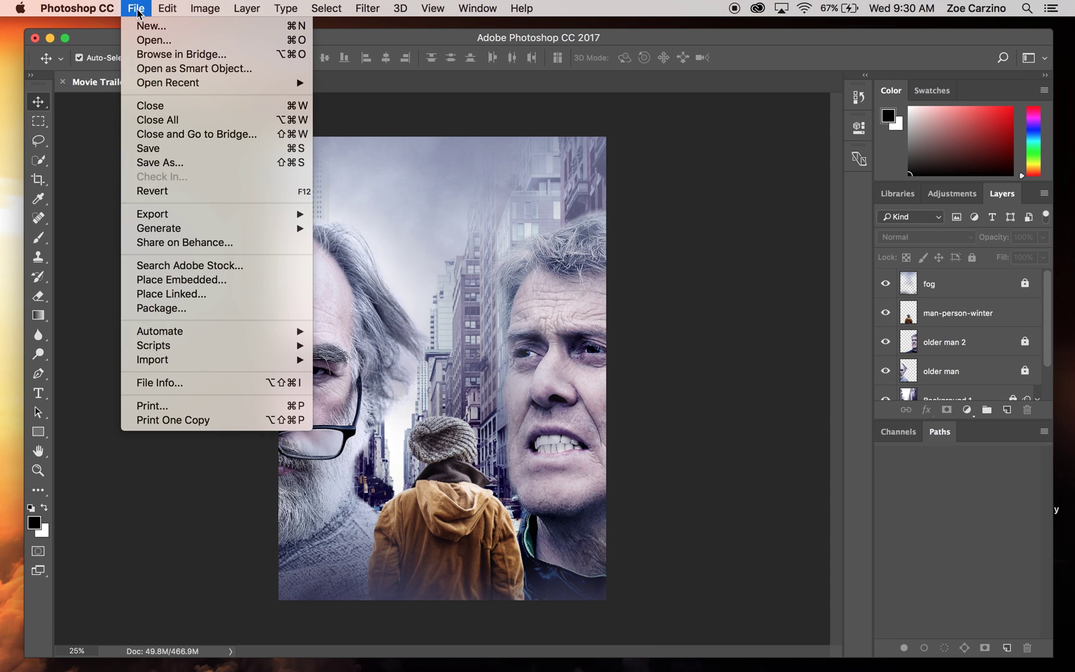
pyautogui.click(156, 154)
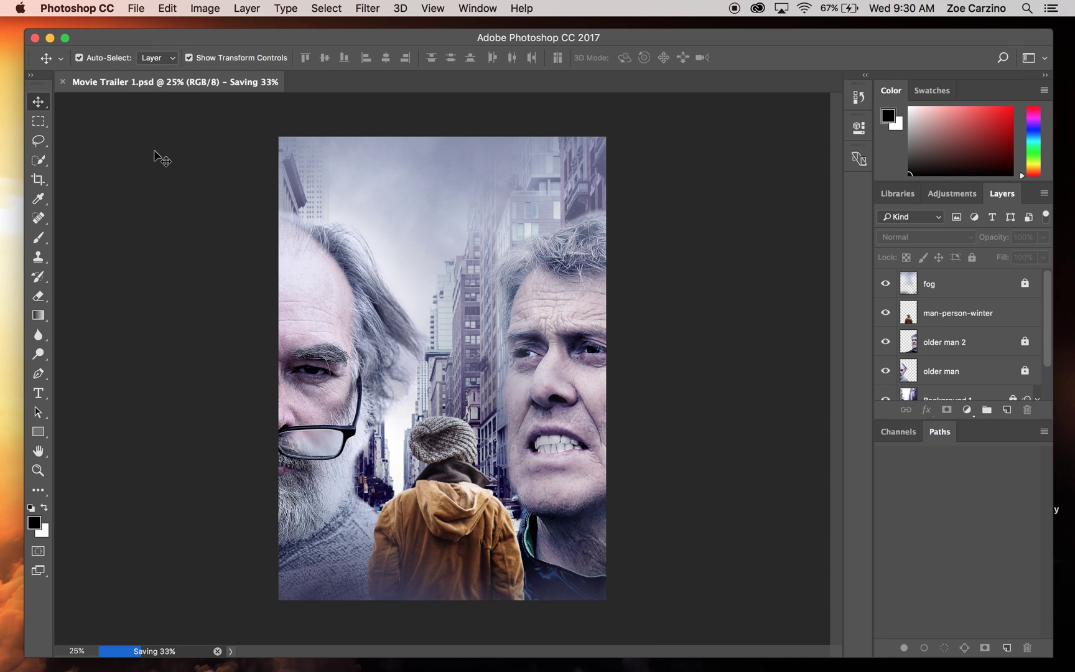